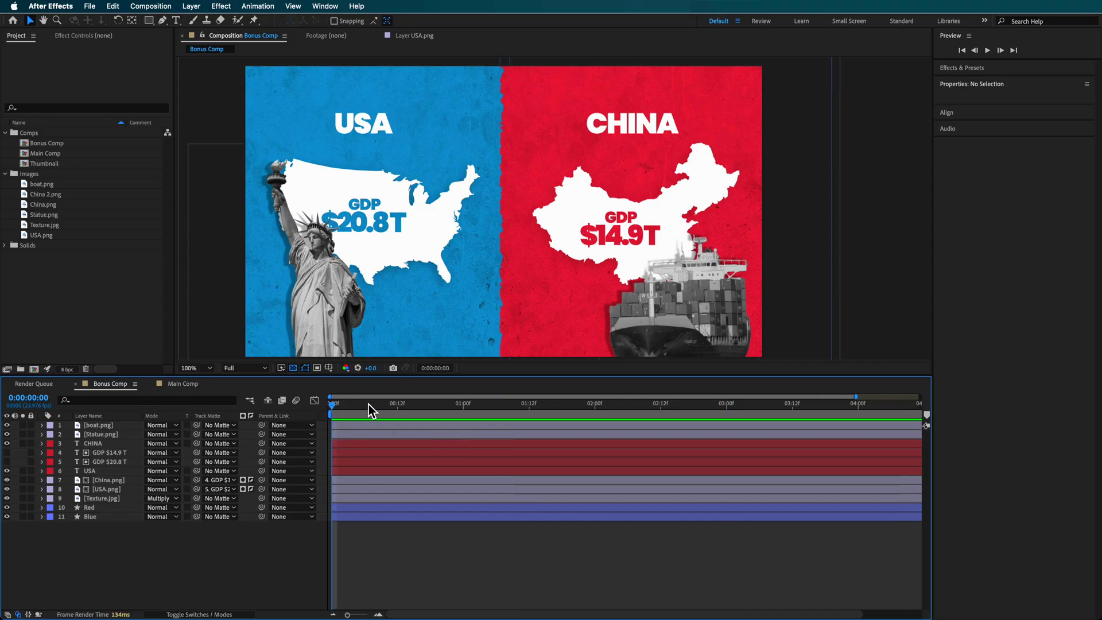
# - Open the Main Comp with its blue textured background and focus the Project panel
pyautogui.click(182, 383)
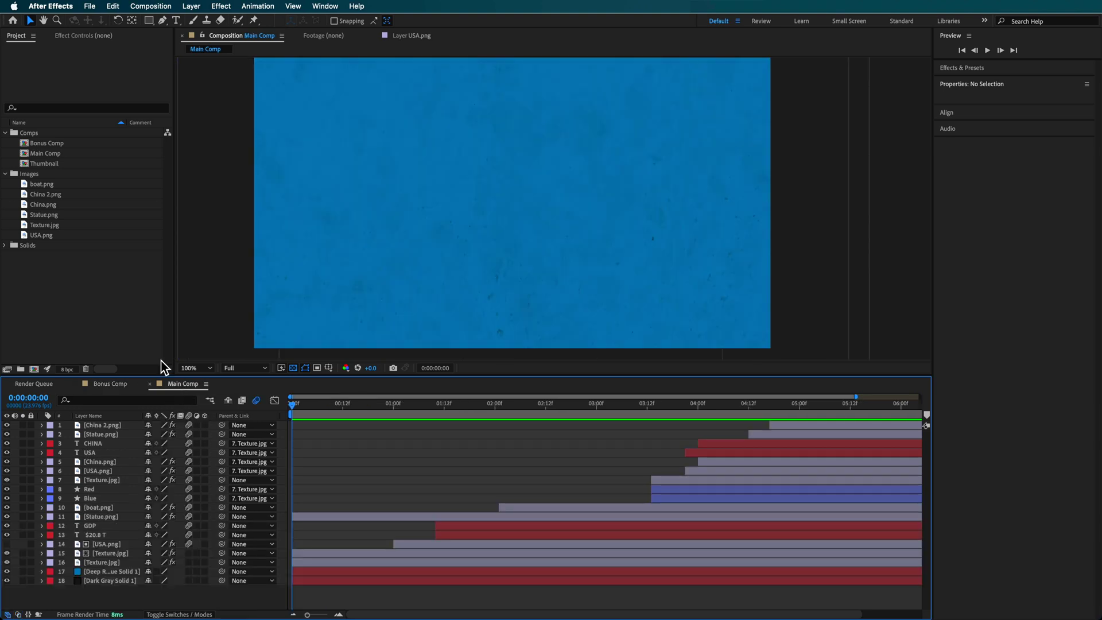
pyautogui.click(19, 285)
pyautogui.rightClick(44, 263)
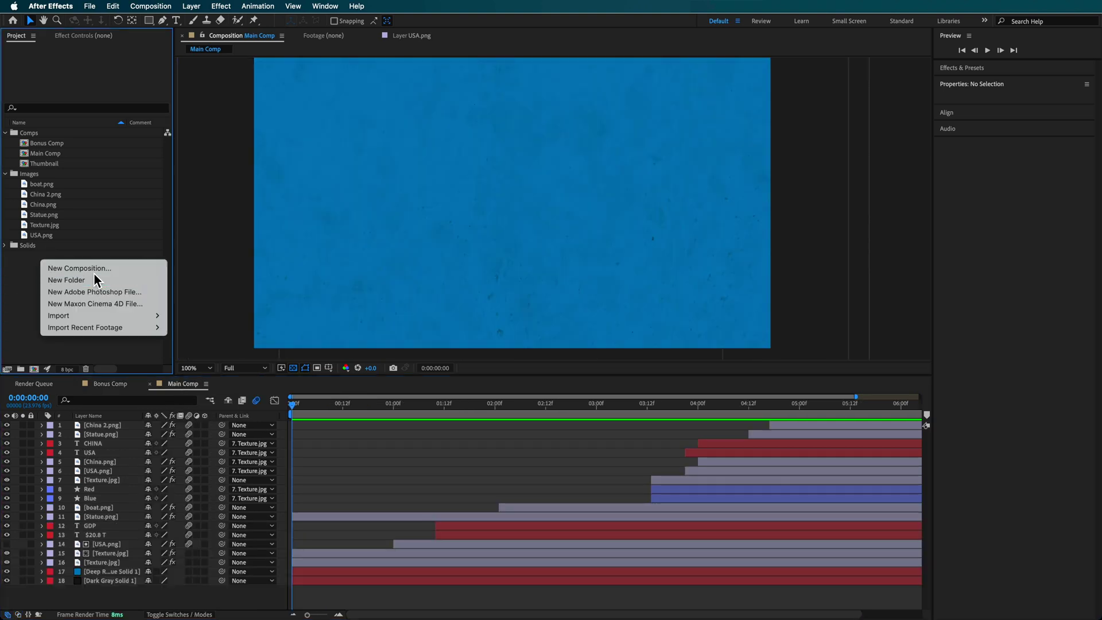
# - Create a 1920×1080 Comp 1 and add a Deep Royal Blue solid coloured 146FA4
pyautogui.click(86, 267)
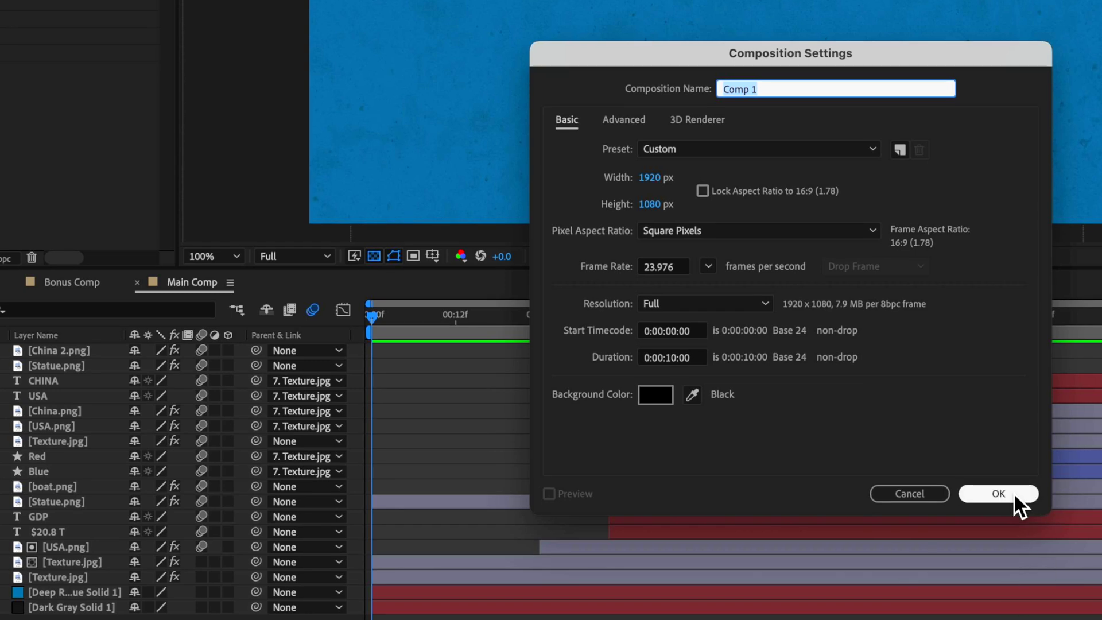
pyautogui.click(1014, 492)
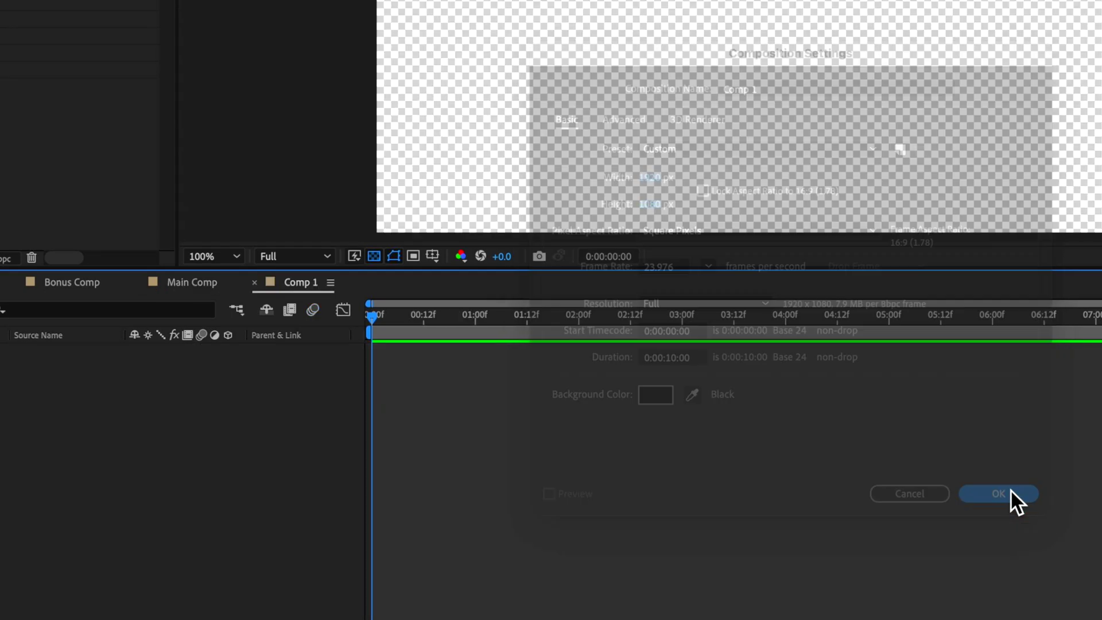
pyautogui.rightClick(89, 367)
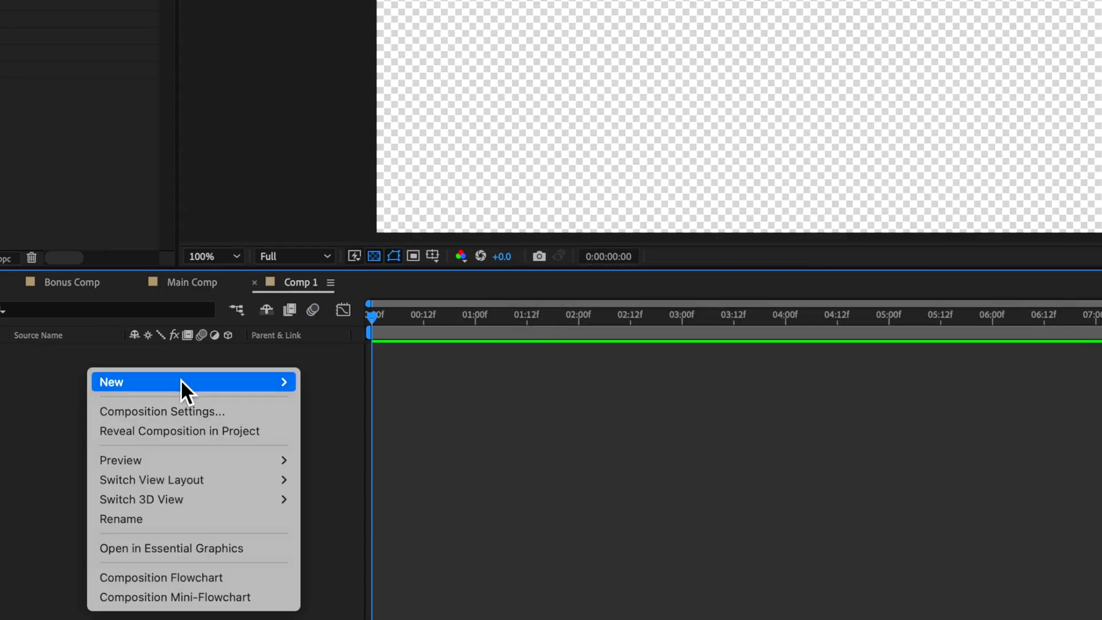
pyautogui.moveTo(181, 380)
pyautogui.click(350, 435)
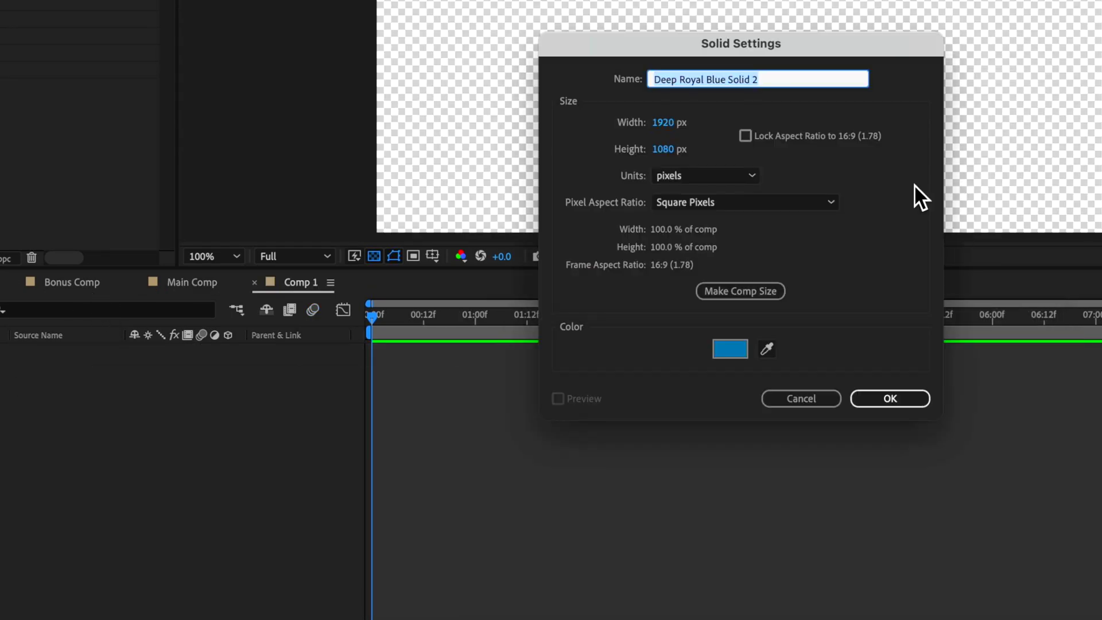
pyautogui.click(725, 353)
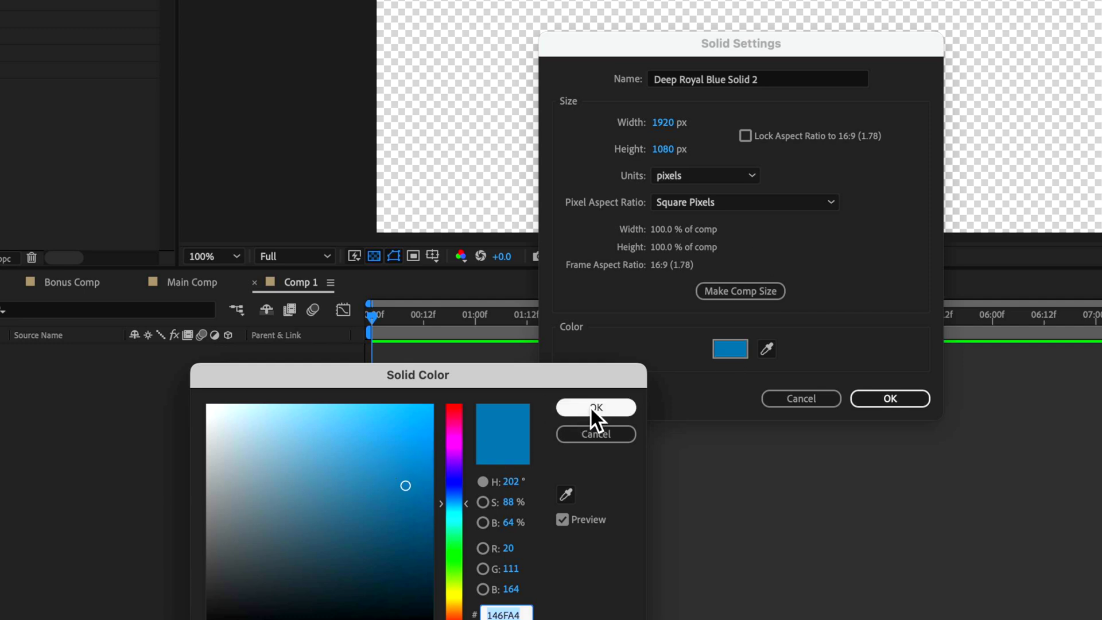
pyautogui.moveTo(587, 386); pyautogui.dragTo(767, 166)
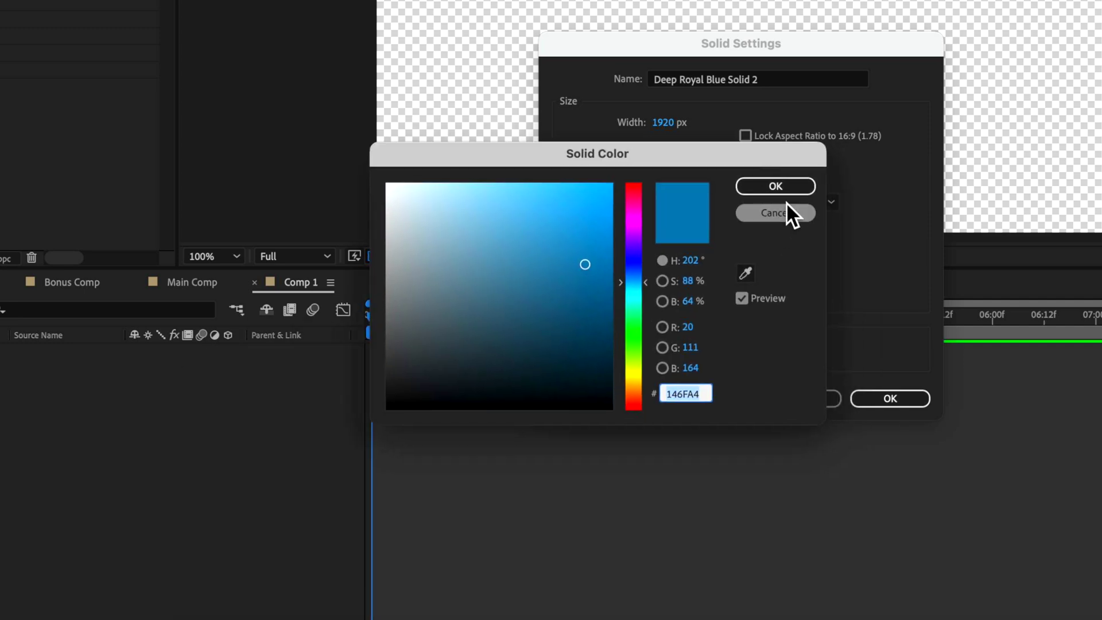
pyautogui.click(792, 187)
pyautogui.click(889, 398)
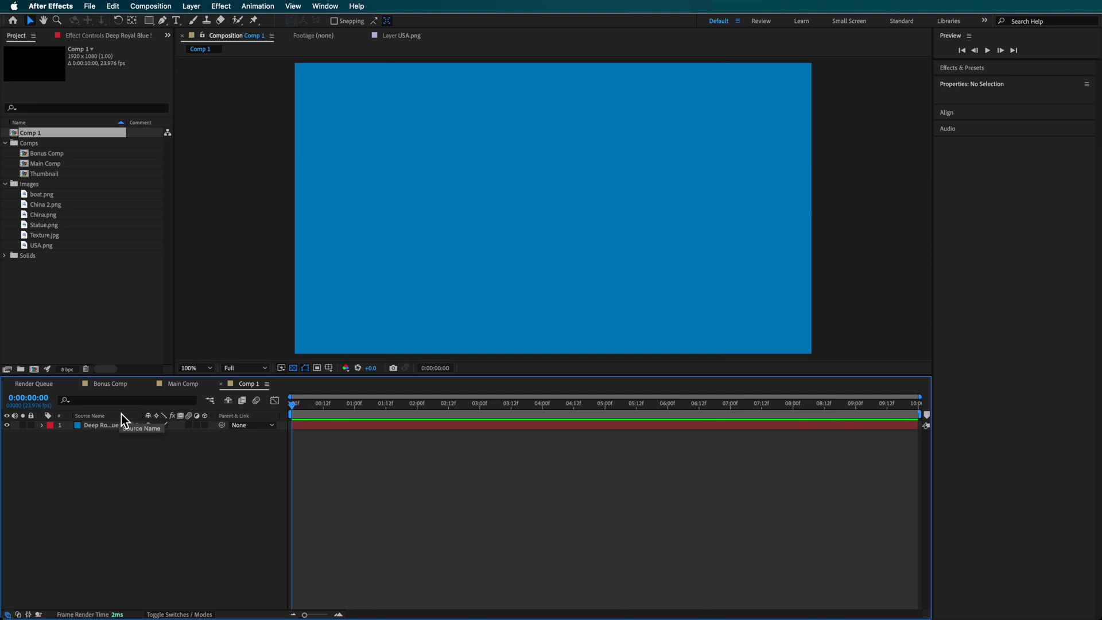
# - Add Texture.jpg above the blue solid and scale it to 57.9% to fit the frame
pyautogui.click(44, 234)
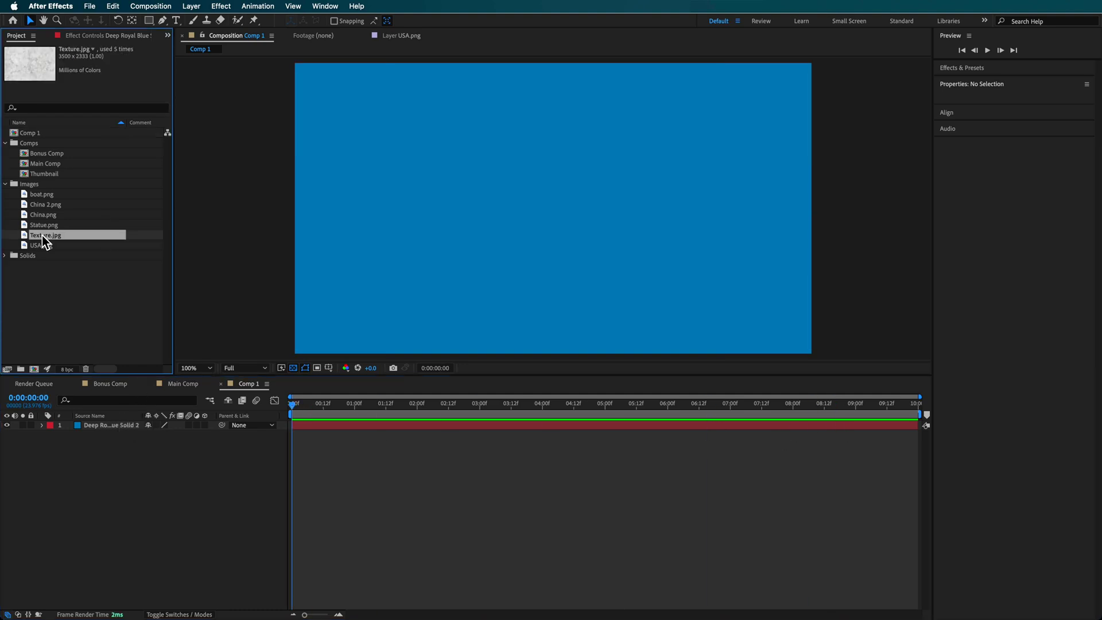
pyautogui.doubleClick(43, 236)
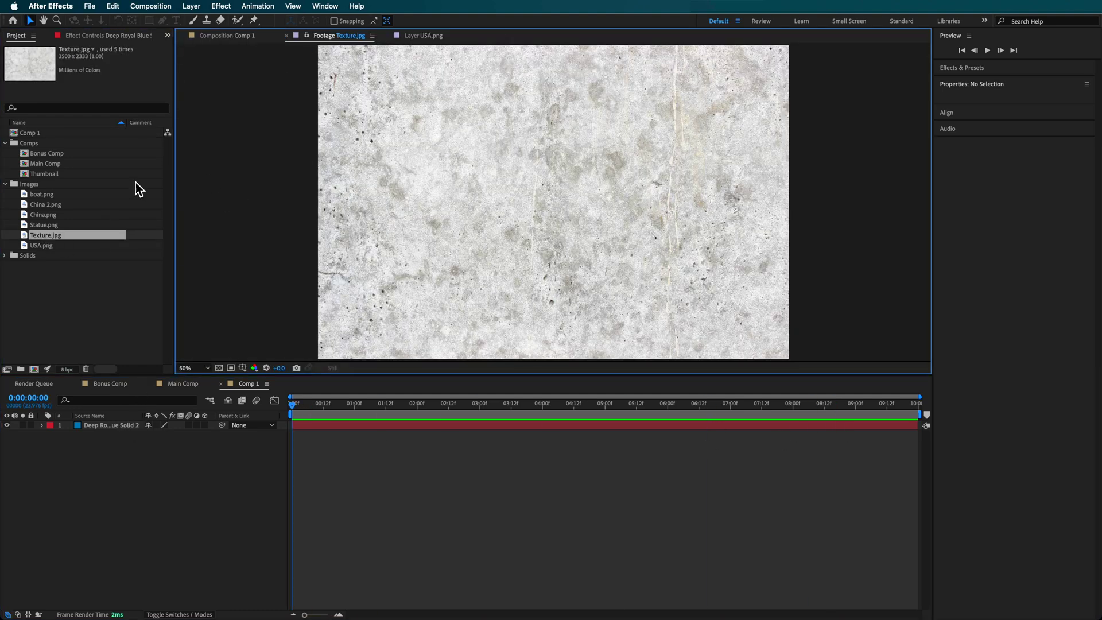
pyautogui.moveTo(37, 237); pyautogui.dragTo(116, 430)
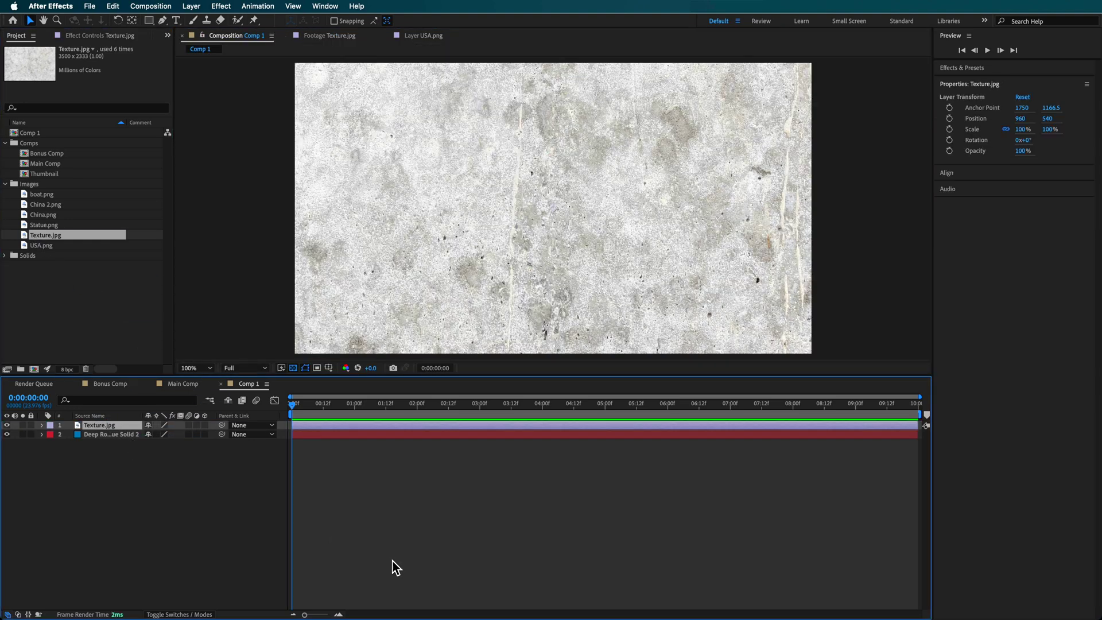
pyautogui.press('F3')
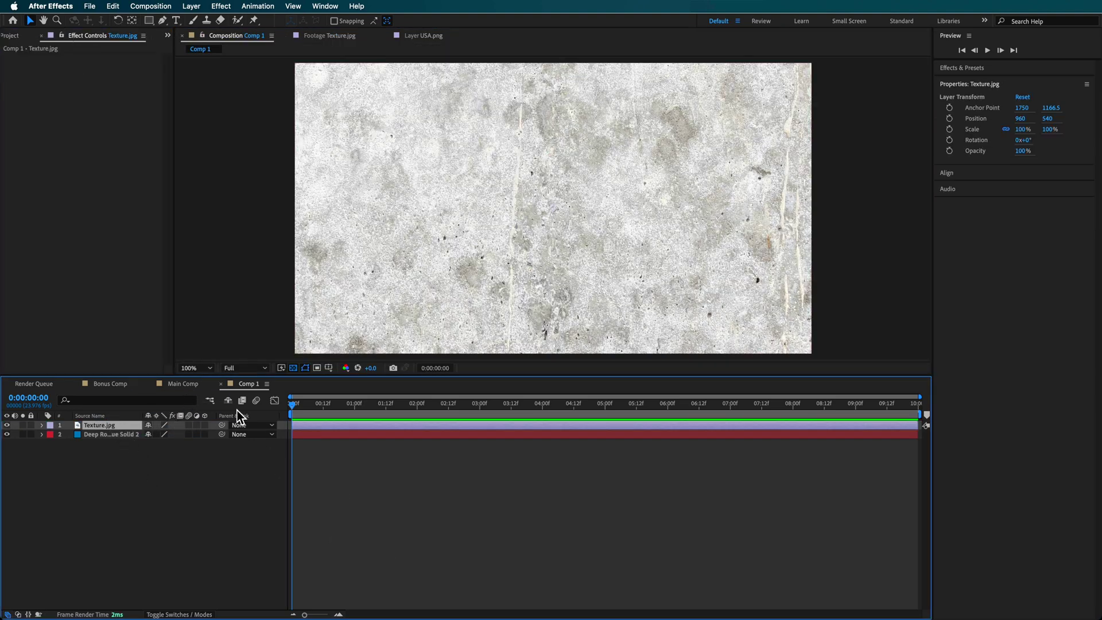
pyautogui.press(',')
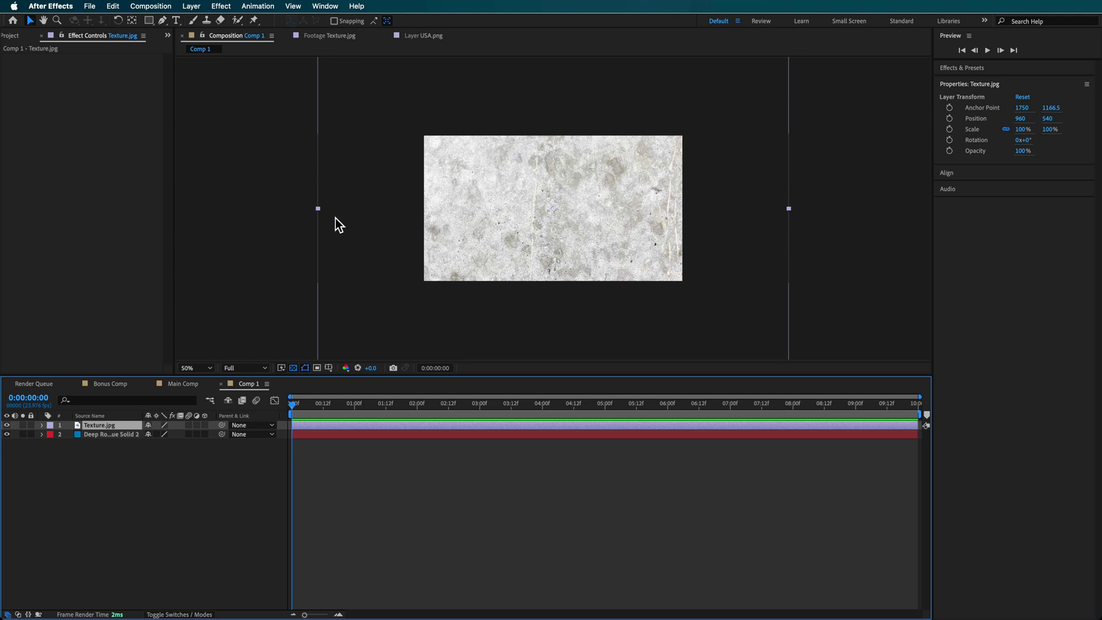
pyautogui.moveTo(317, 208); pyautogui.dragTo(419, 212)
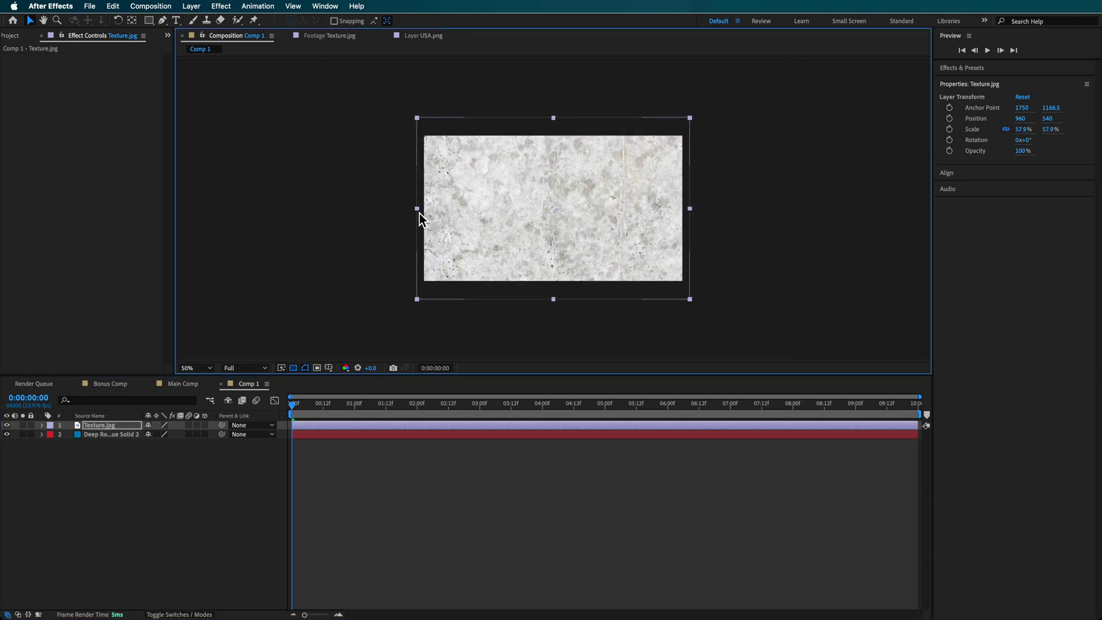
pyautogui.press('.')
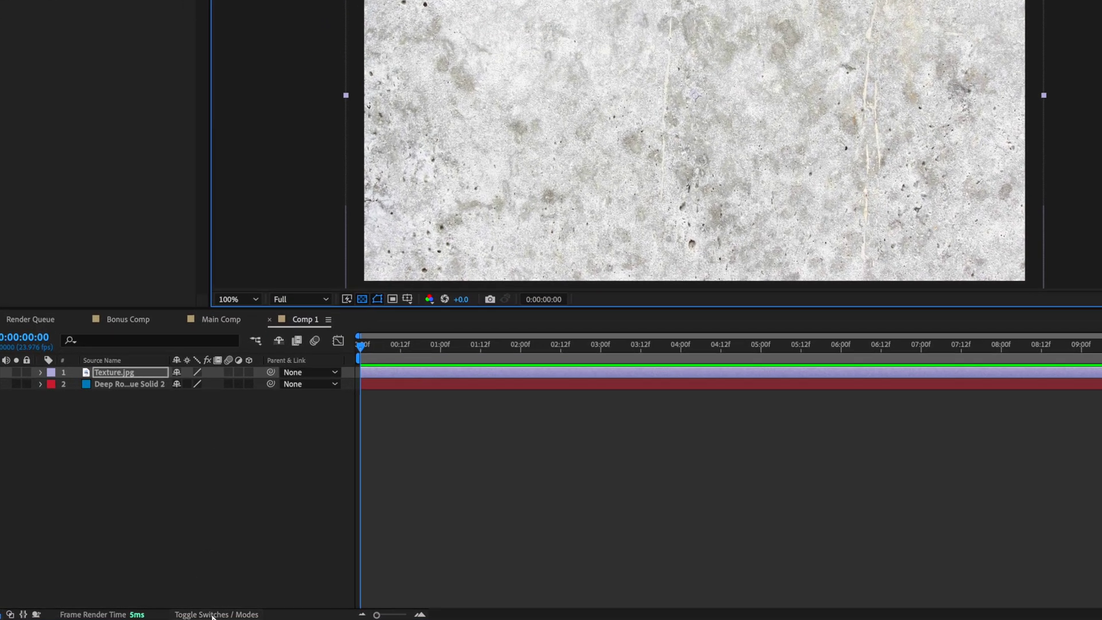
# - Set the Texture.jpg layer's blend mode to Multiply
pyautogui.click(212, 615)
pyautogui.click(215, 368)
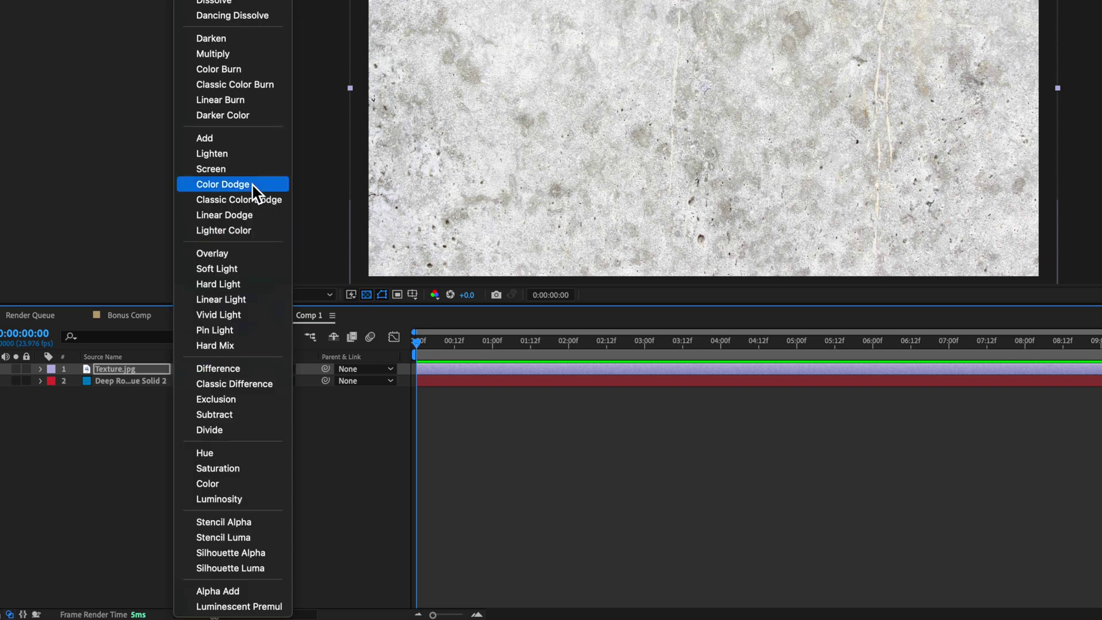
pyautogui.click(213, 53)
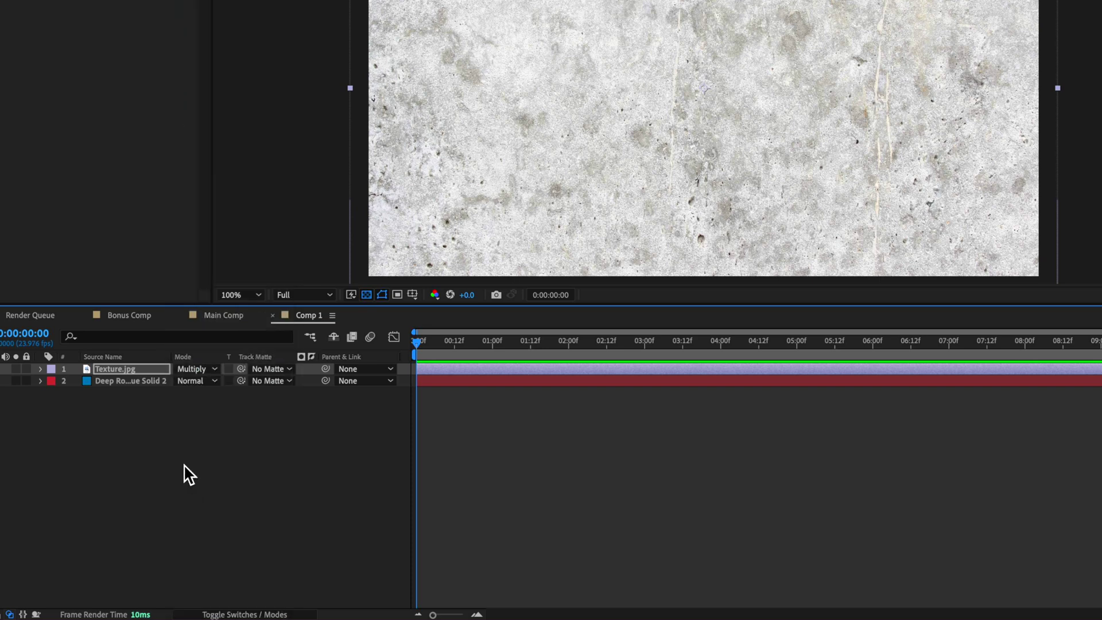
# - Apply a Curves effect to the texture and raise the curve to brighten it
pyautogui.click(263, 8)
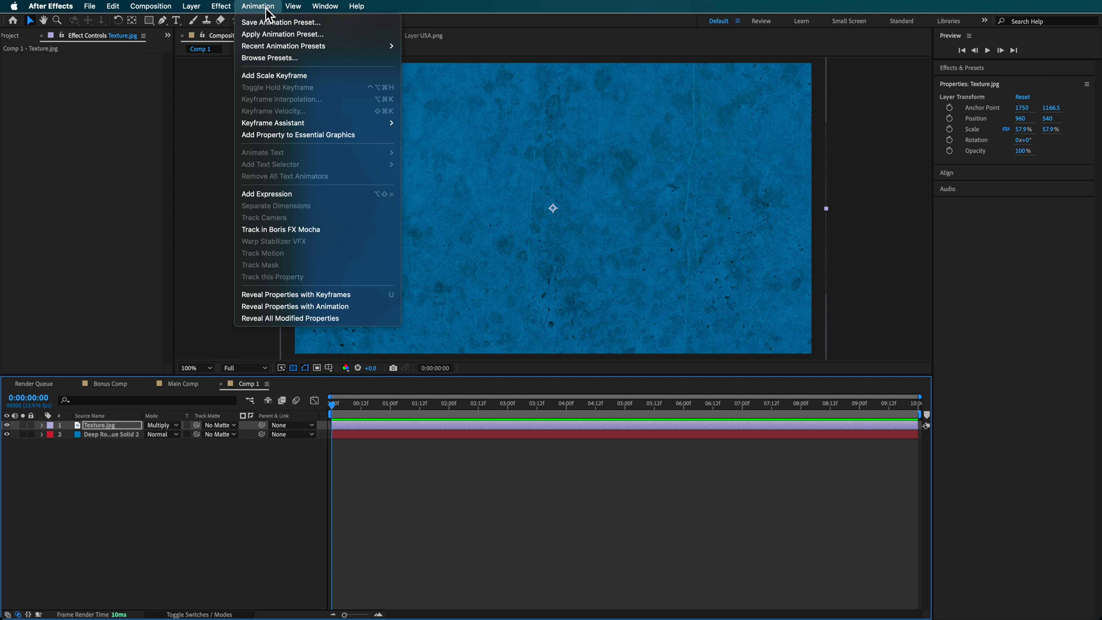
pyautogui.moveTo(354, 8)
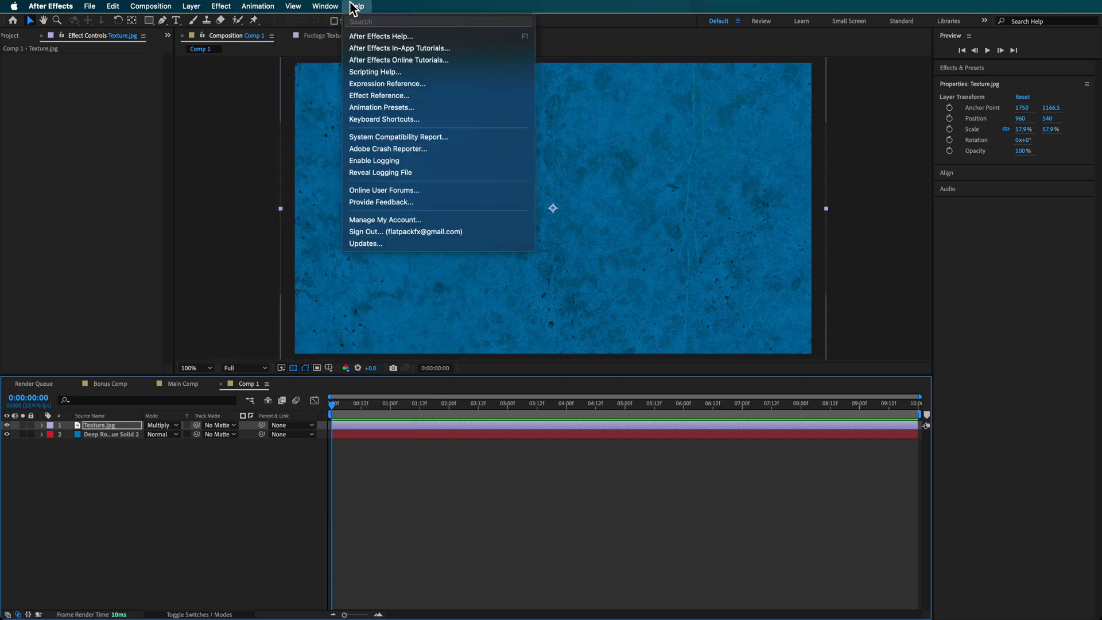
pyautogui.write('curve')
pyautogui.click(463, 50)
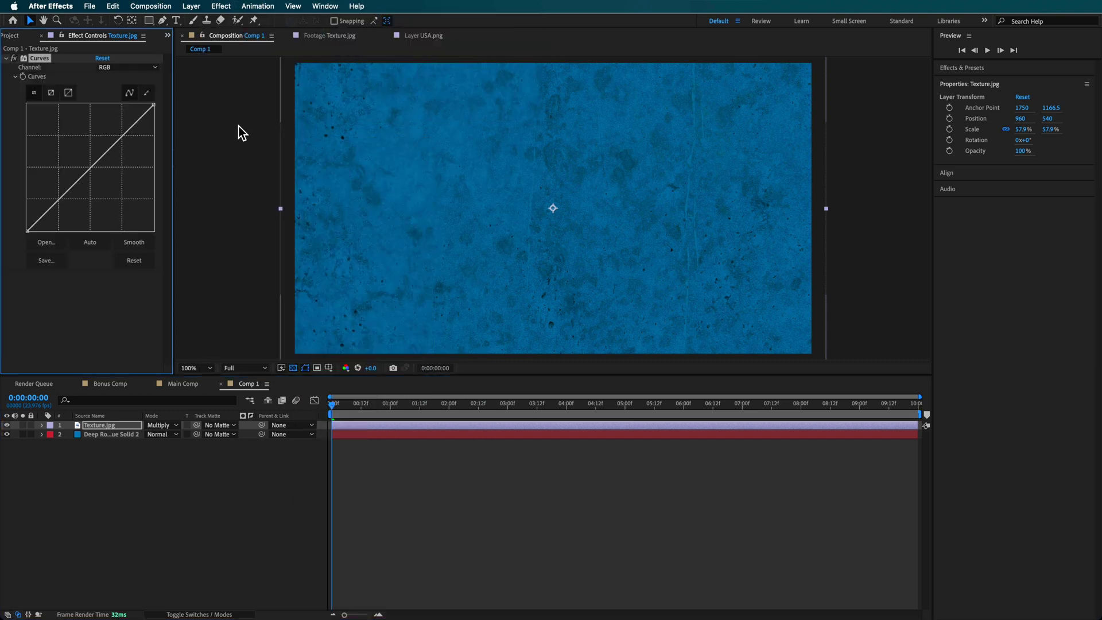
pyautogui.moveTo(54, 205); pyautogui.dragTo(43, 197)
pyautogui.click(13, 58)
pyautogui.click(14, 58)
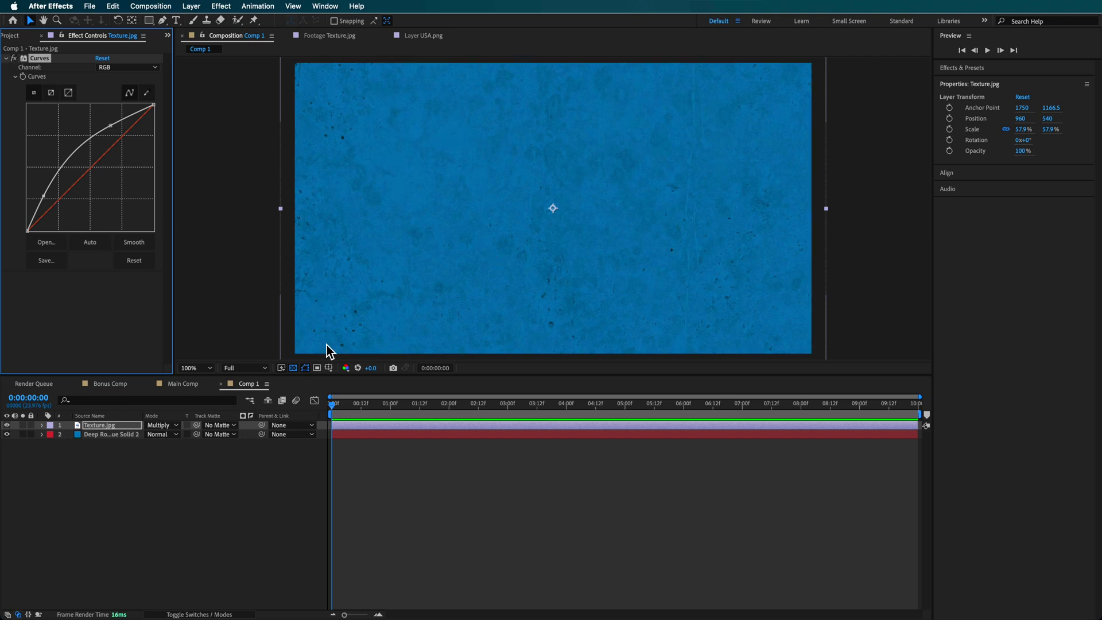
# - Try Overlay blending on the texture, then return it to Multiply
pyautogui.click(163, 425)
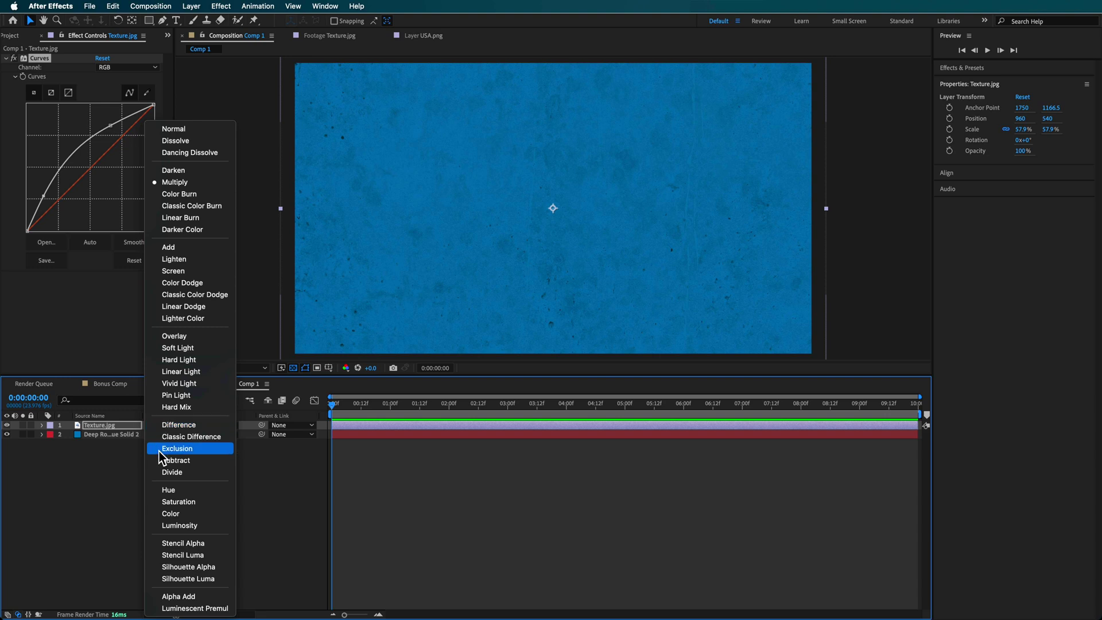
pyautogui.click(174, 336)
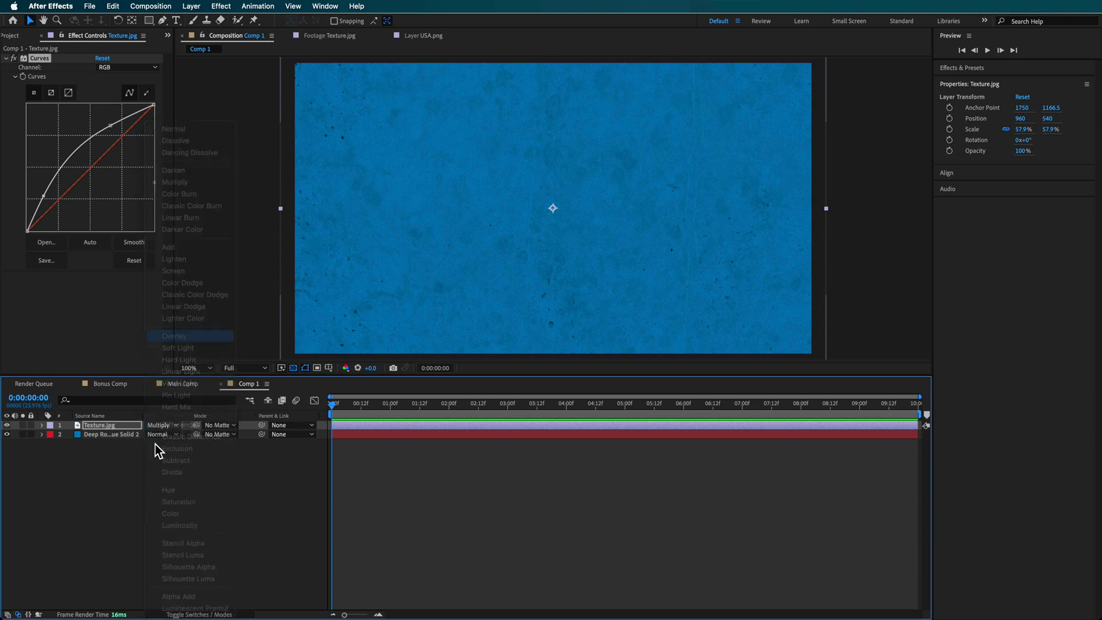
pyautogui.click(162, 425)
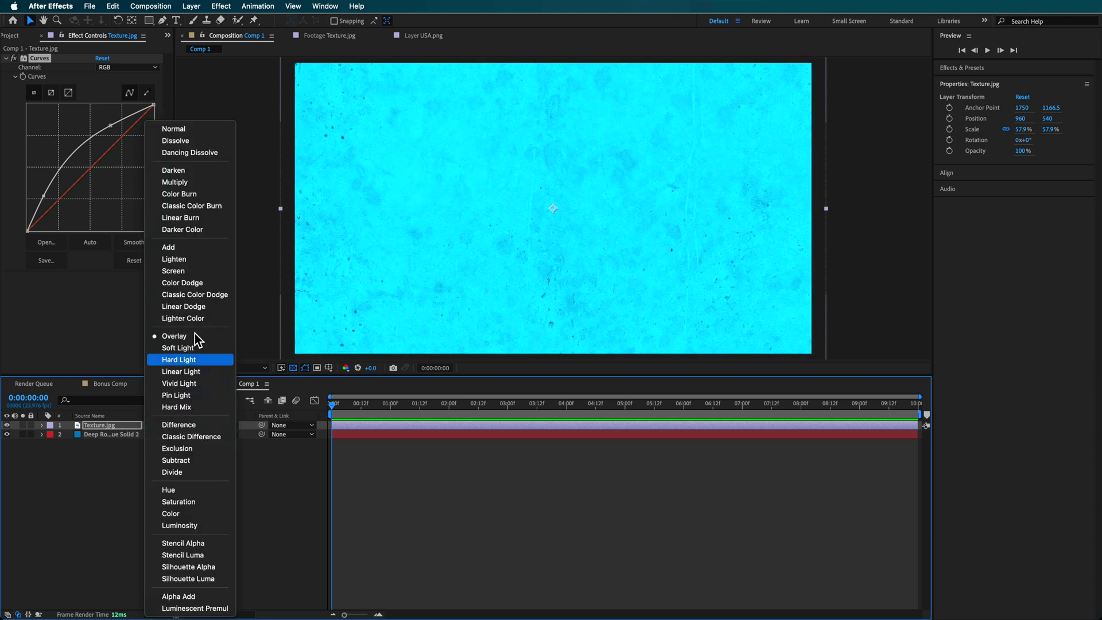
pyautogui.click(193, 183)
pyautogui.click(257, 475)
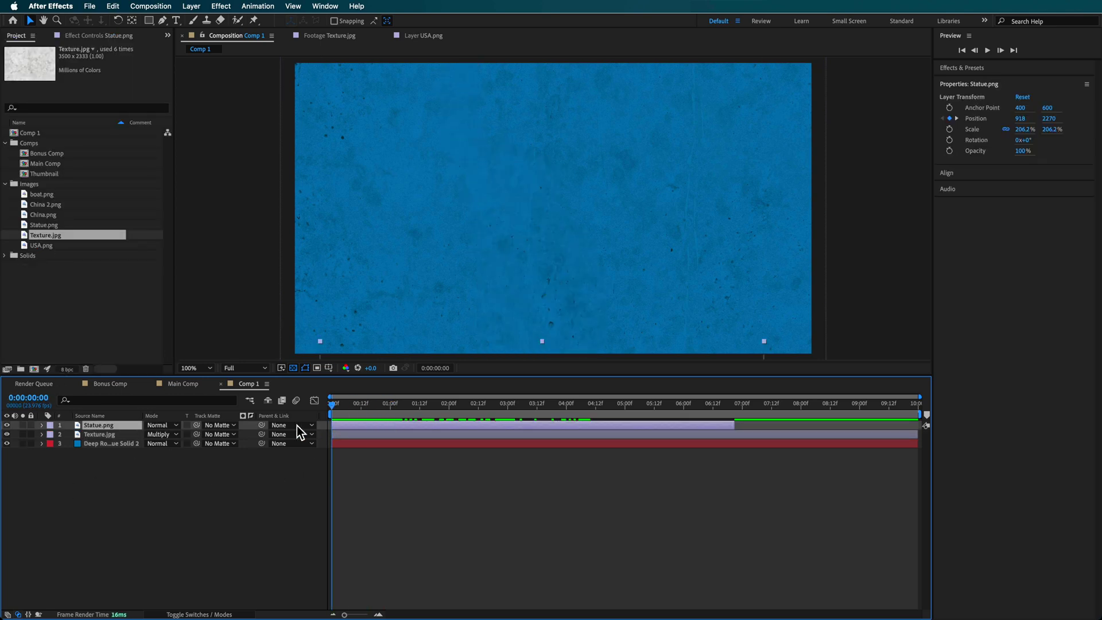
# - Add Statue.png to Comp 1, enlarge it to 168.5% and move it lower in the frame
pyautogui.moveTo(409, 415)
pyautogui.mouseDown()
pyautogui.moveTo(497, 405)
pyautogui.moveTo(410, 405)
pyautogui.moveTo(504, 406)
pyautogui.moveTo(354, 413)
pyautogui.moveTo(406, 406)
pyautogui.mouseUp()
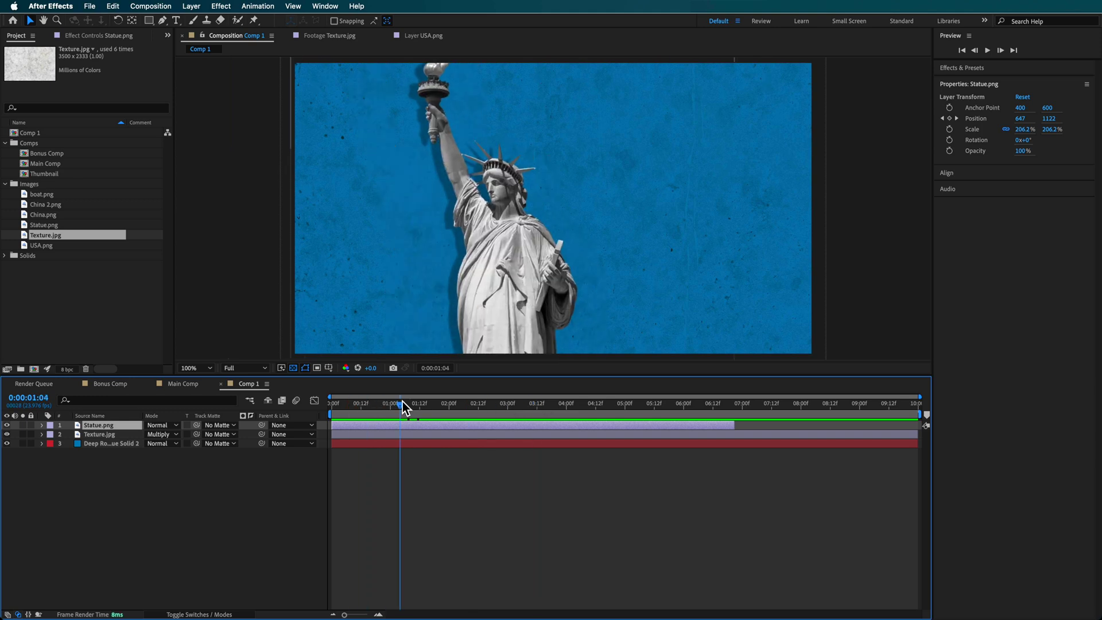
pyautogui.click(54, 226)
pyautogui.doubleClick(54, 227)
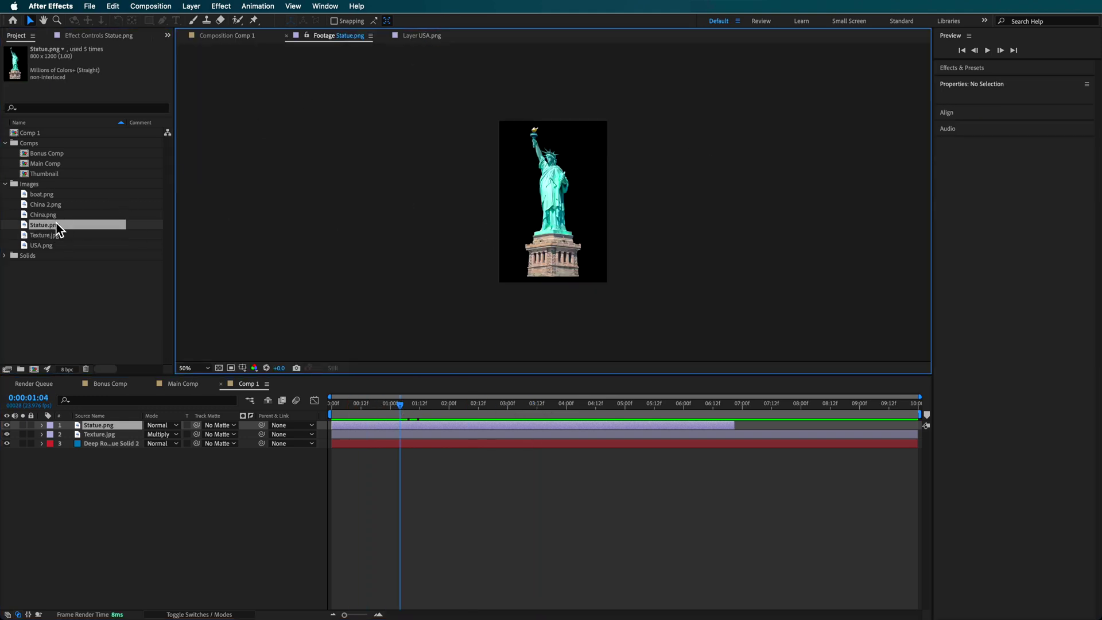
pyautogui.moveTo(57, 229); pyautogui.dragTo(109, 428)
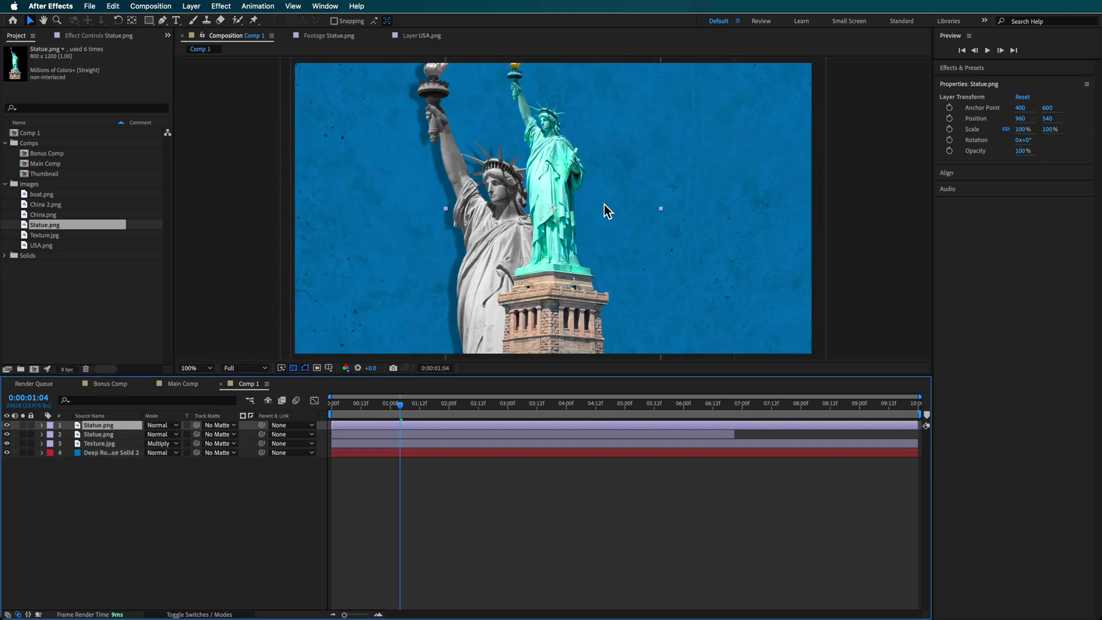
pyautogui.moveTo(662, 209); pyautogui.dragTo(733, 208)
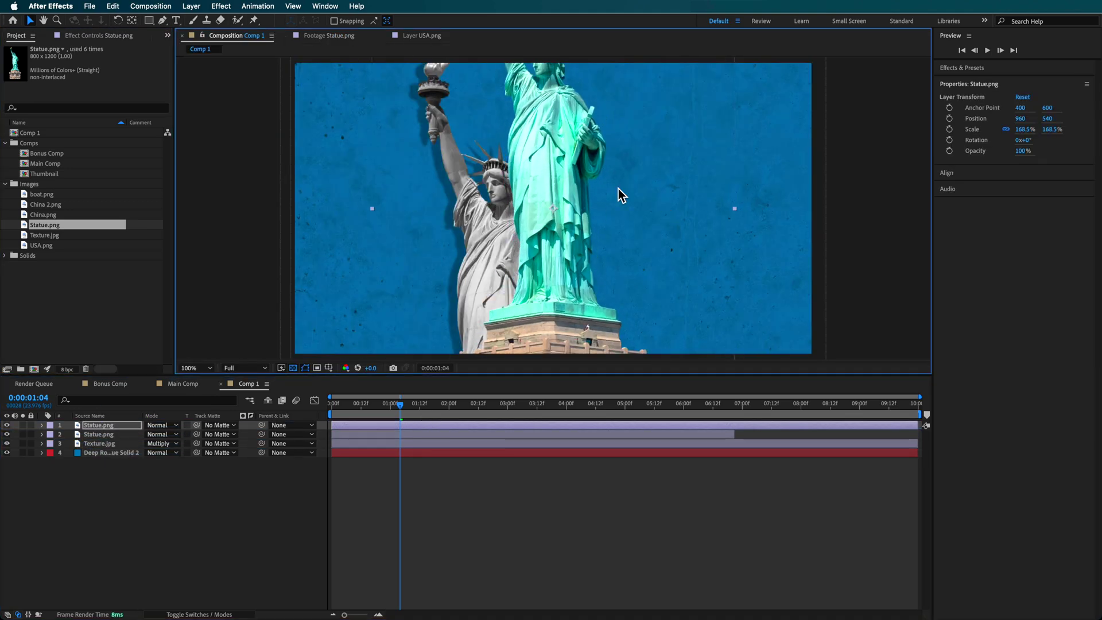
pyautogui.moveTo(618, 189); pyautogui.dragTo(552, 305)
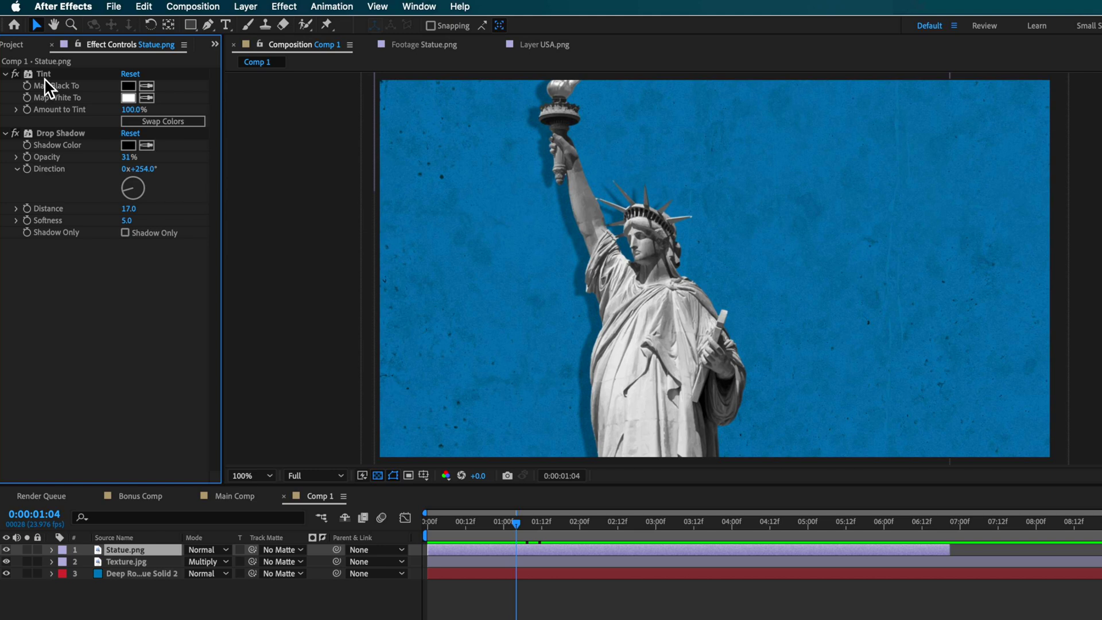
# - Change the statue's Tint Map White To colour to a soft light grey
pyautogui.click(45, 73)
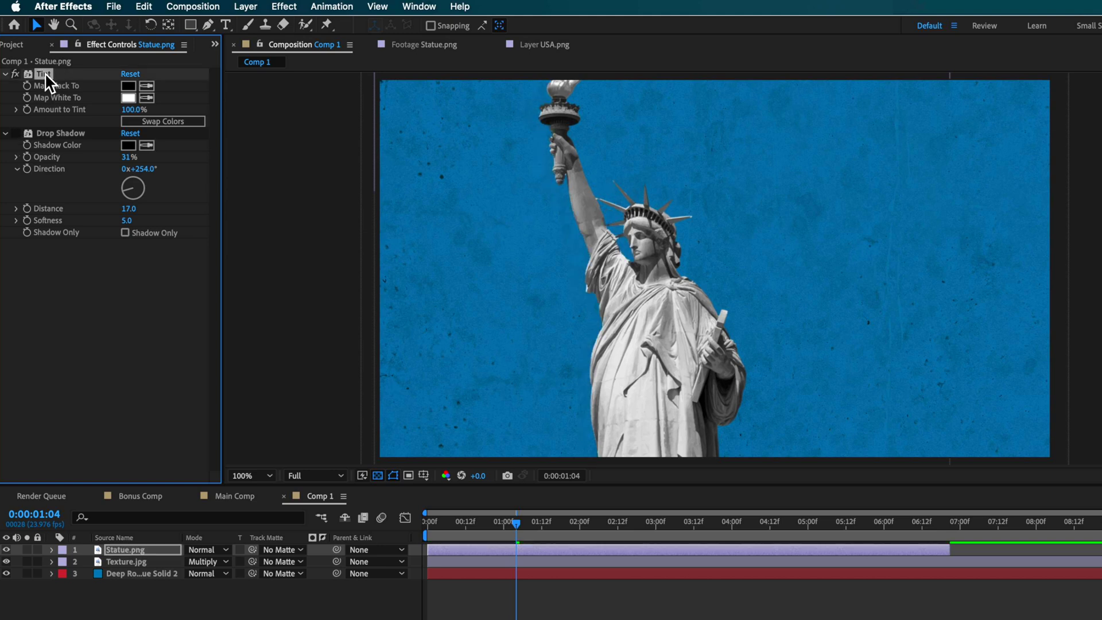
pyautogui.click(129, 98)
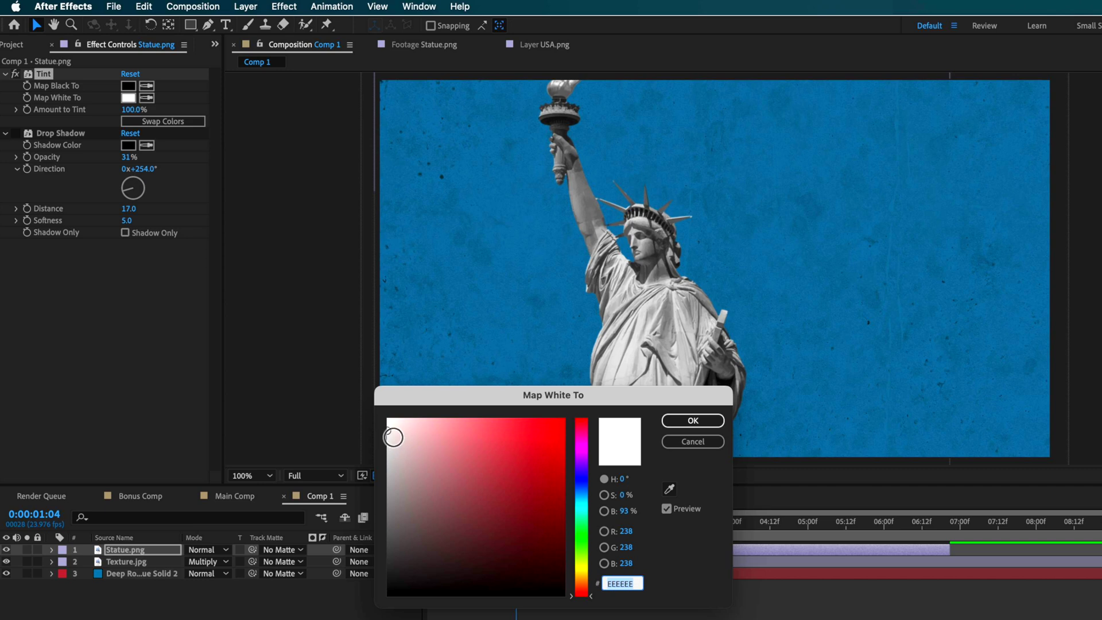
pyautogui.moveTo(393, 437)
pyautogui.mouseDown()
pyautogui.moveTo(384, 422)
pyautogui.moveTo(383, 440)
pyautogui.mouseUp()
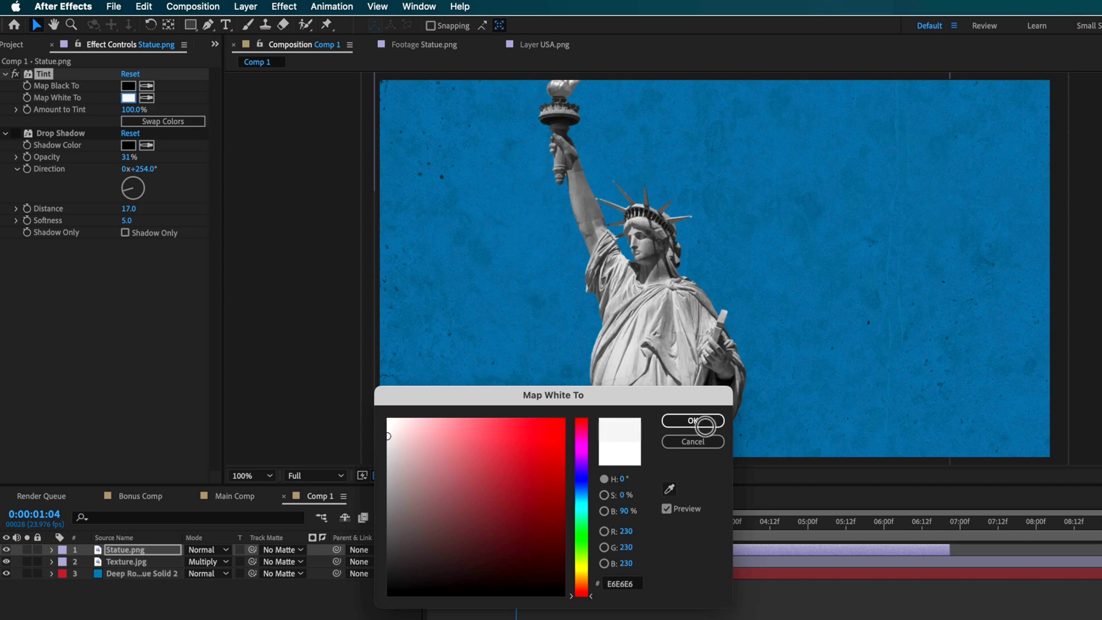
pyautogui.click(704, 423)
# - Search Help for 'tint' to locate the Tint effect
pyautogui.click(460, 7)
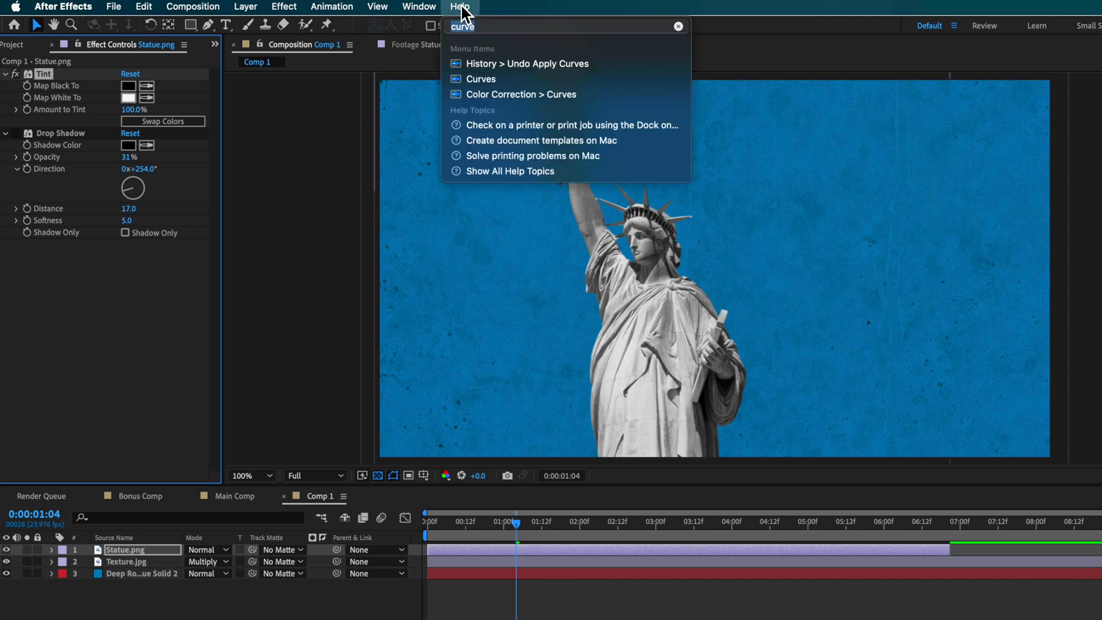
pyautogui.write('tint')
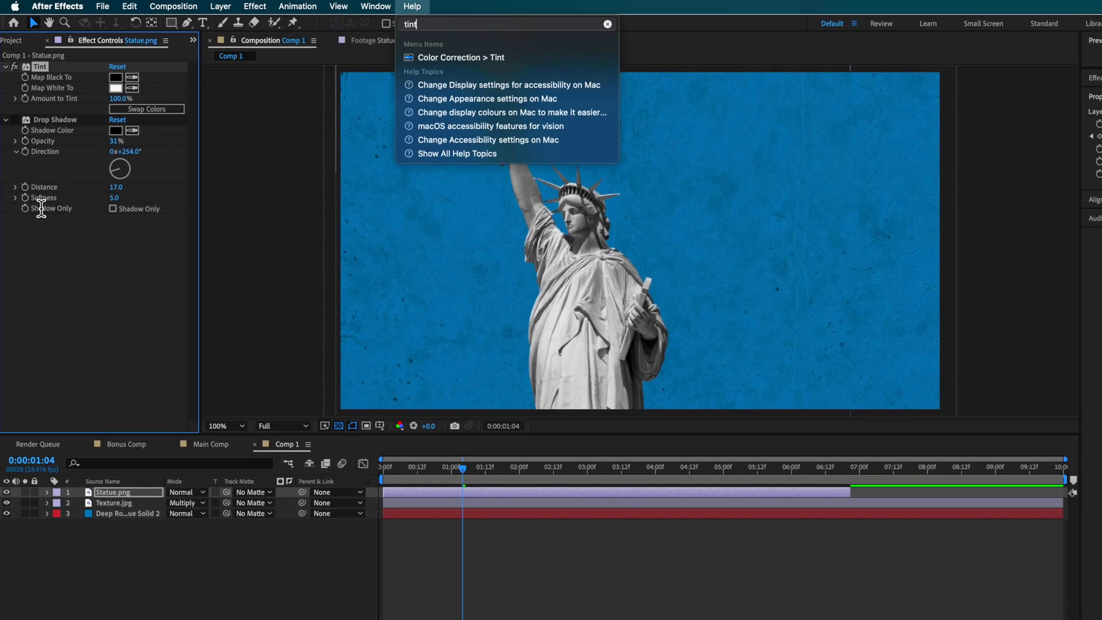
pyautogui.click(29, 233)
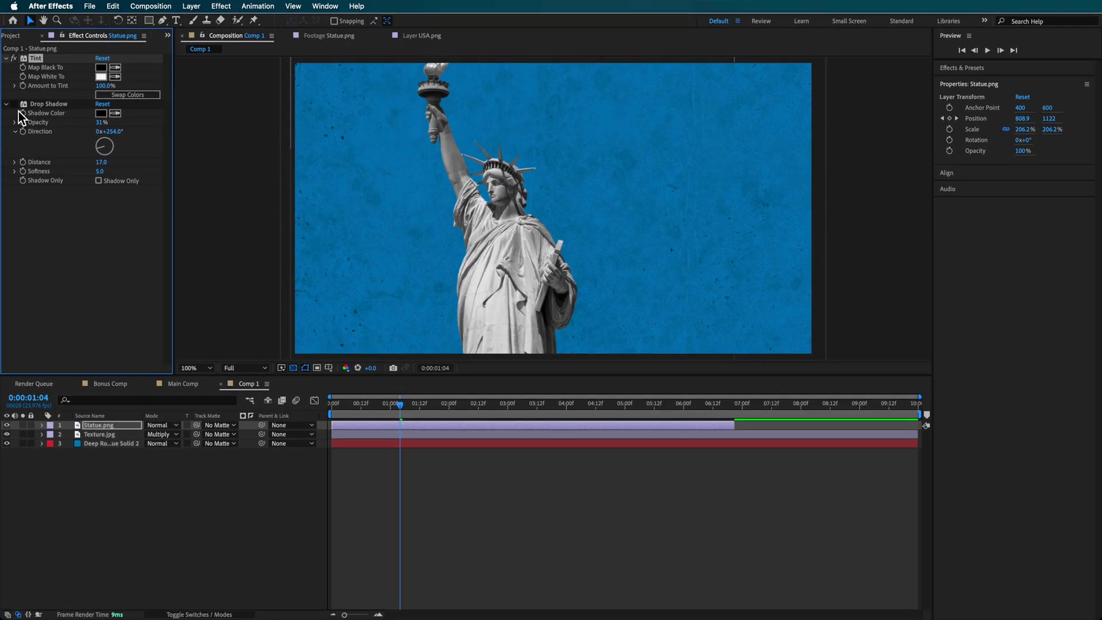
# - Enable the statue's Drop Shadow with 266° direction, softness 4.0 and distance 17.0
pyautogui.click(15, 105)
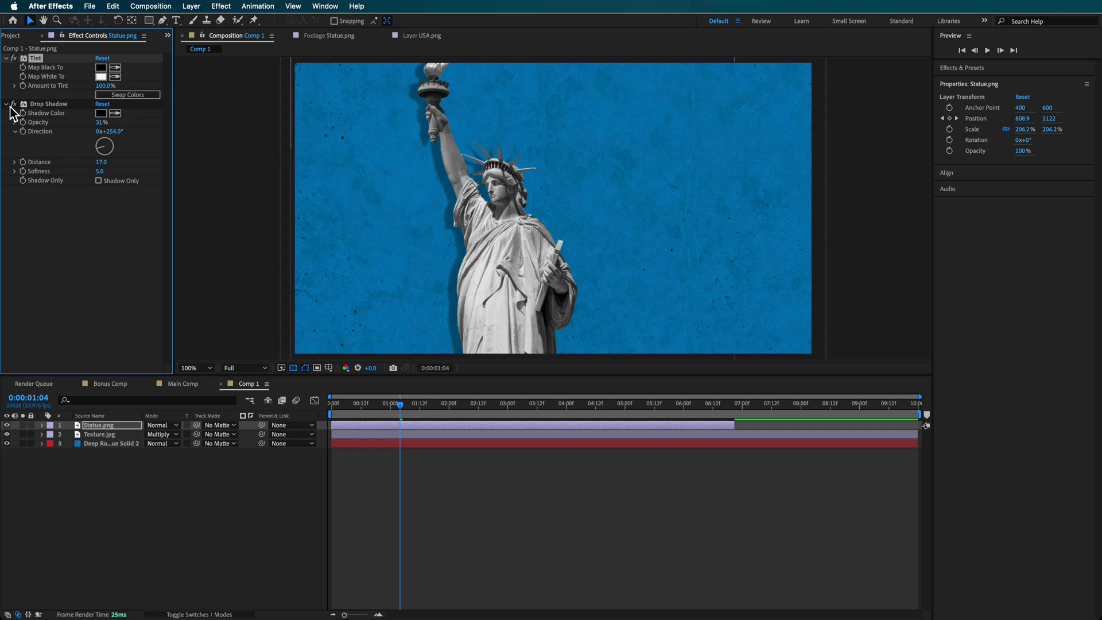
pyautogui.click(47, 104)
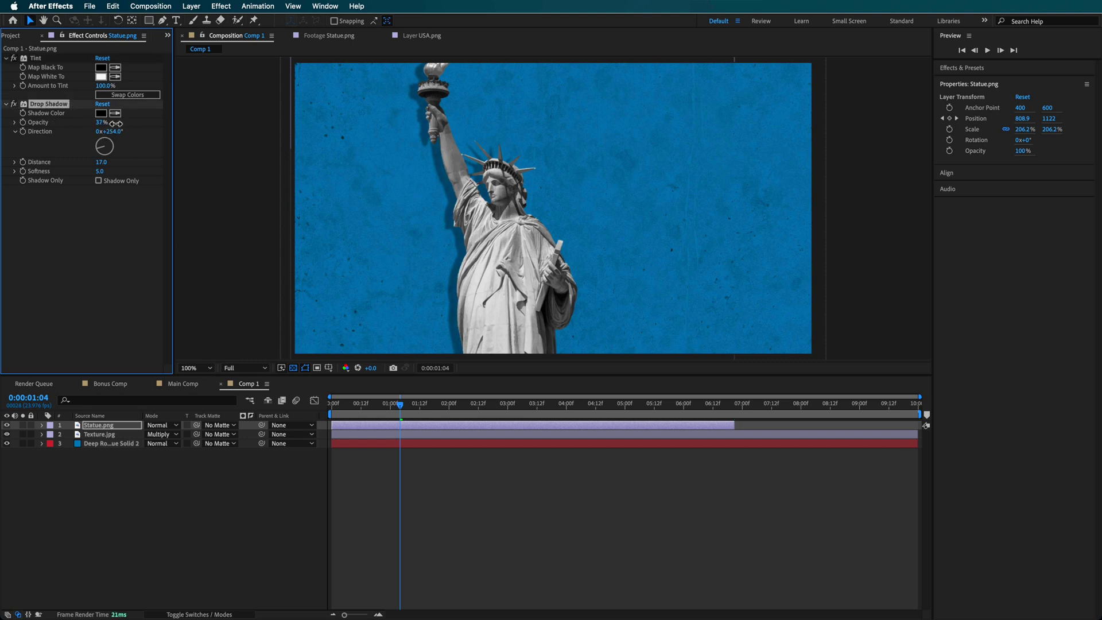
pyautogui.moveTo(103, 148); pyautogui.dragTo(98, 146)
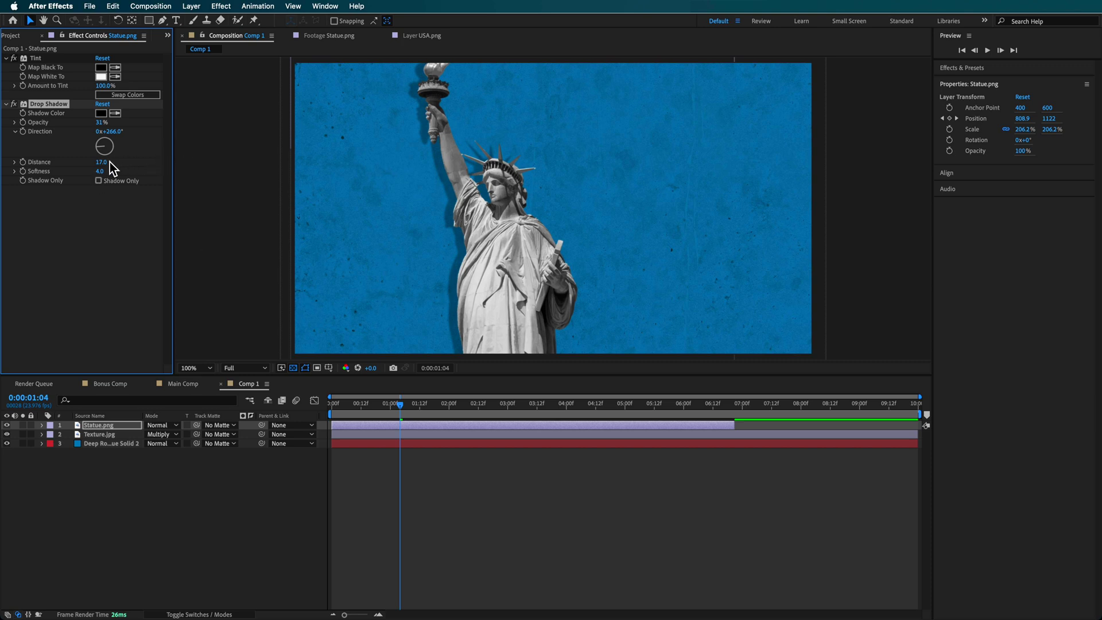
pyautogui.moveTo(101, 164)
pyautogui.mouseDown()
pyautogui.moveTo(115, 163)
pyautogui.moveTo(102, 163)
pyautogui.mouseUp()
pyautogui.moveTo(388, 414); pyautogui.dragTo(165, 461)
pyautogui.press('p')
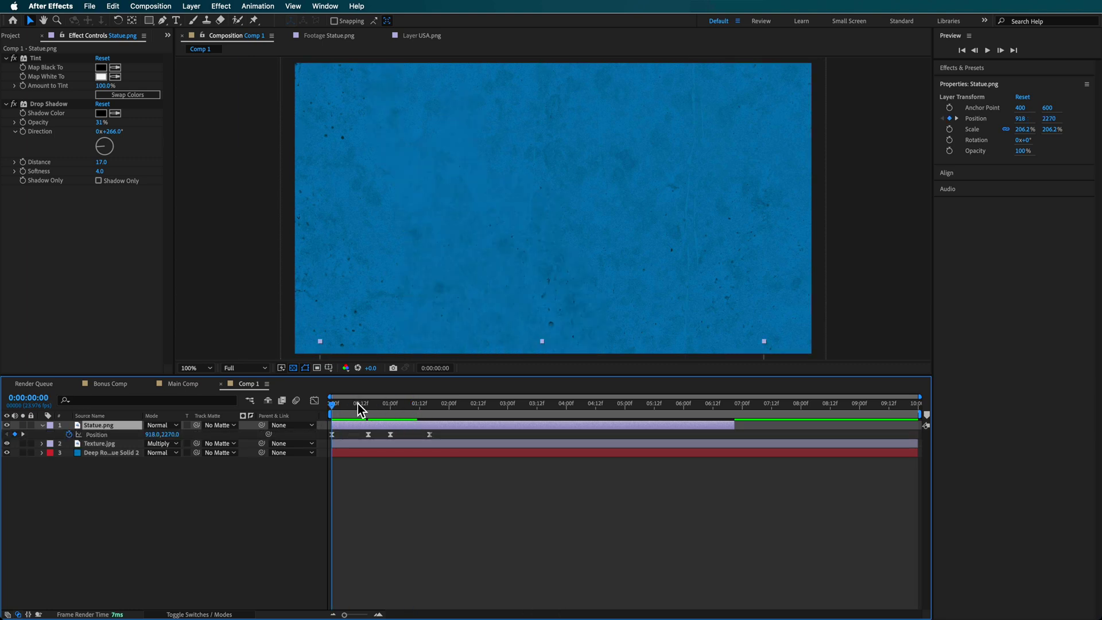
# - Re-key the statue's Position to rise from below frame at 0:00 into view by 0:18 and 1:18
pyautogui.moveTo(362, 408); pyautogui.dragTo(434, 409)
pyautogui.click(70, 435)
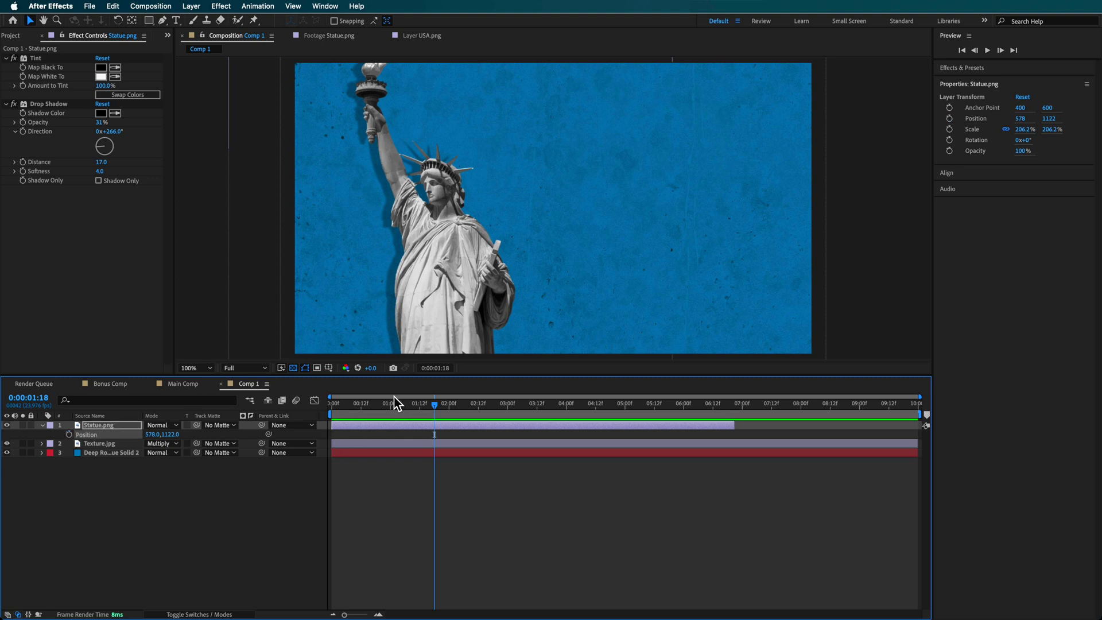
pyautogui.press('Home')
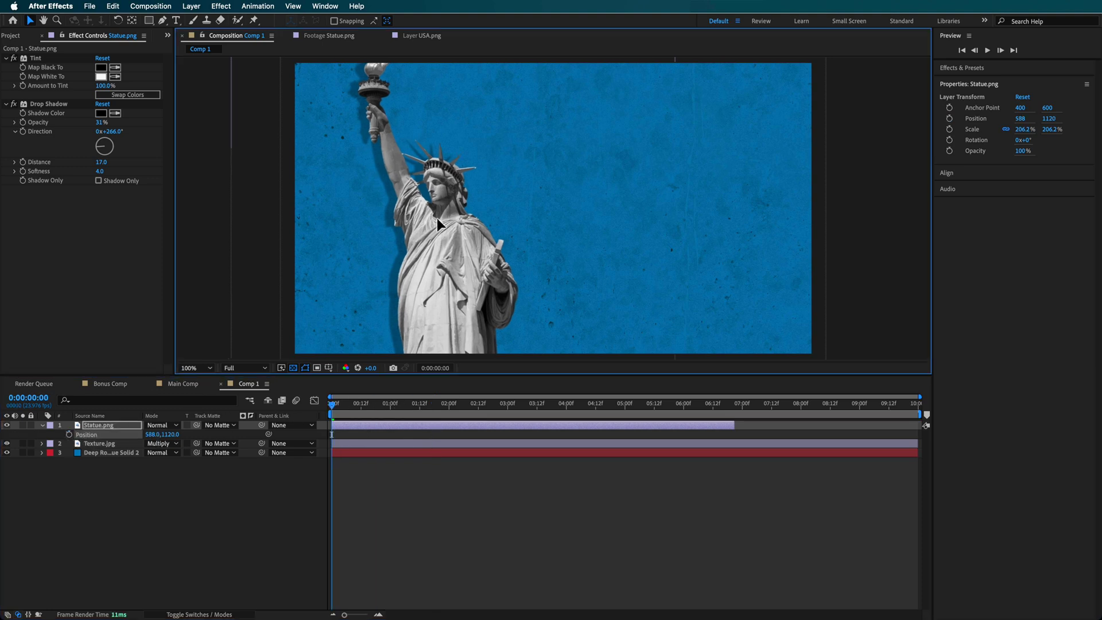
pyautogui.moveTo(436, 218); pyautogui.dragTo(475, 527)
pyautogui.click(70, 434)
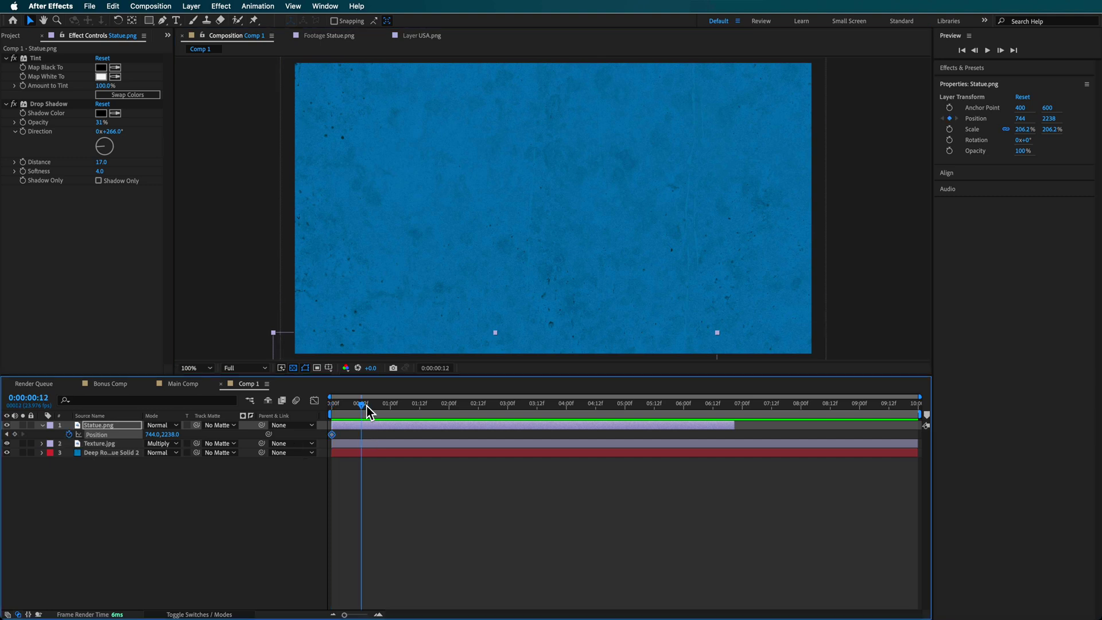
pyautogui.moveTo(367, 406); pyautogui.dragTo(376, 406)
pyautogui.moveTo(463, 350); pyautogui.dragTo(521, 81)
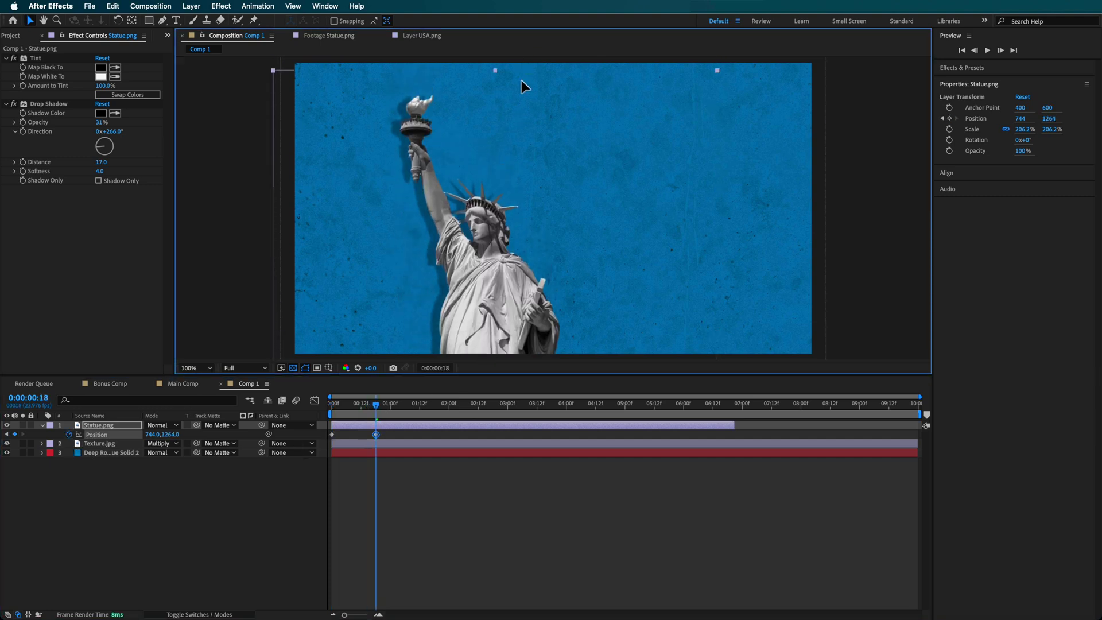
pyautogui.moveTo(376, 394); pyautogui.dragTo(389, 416)
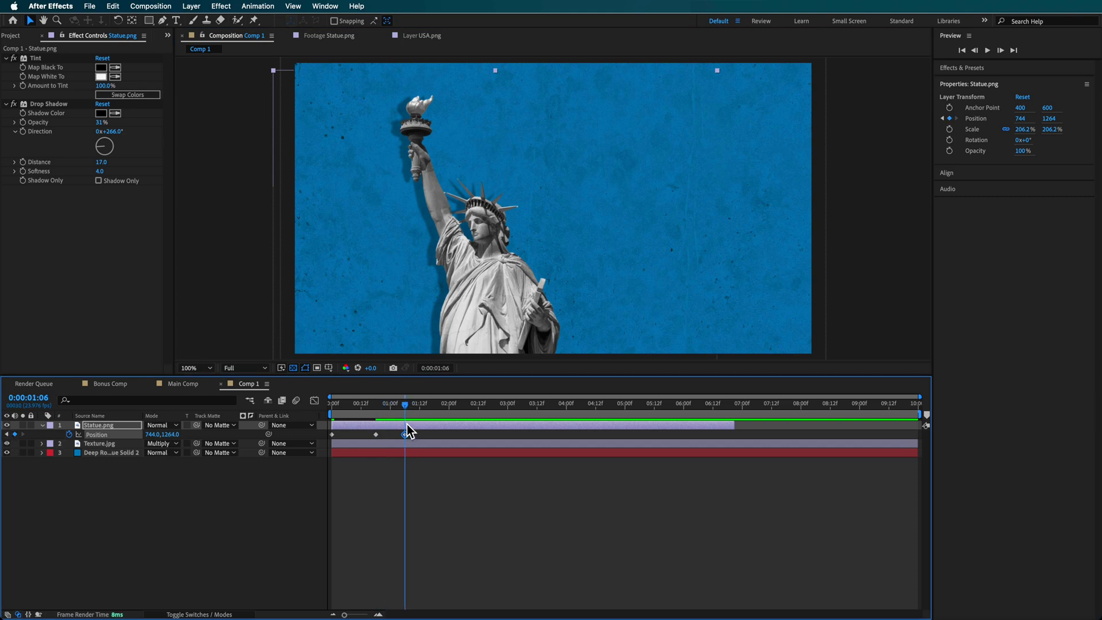
pyautogui.moveTo(406, 426); pyautogui.dragTo(434, 425)
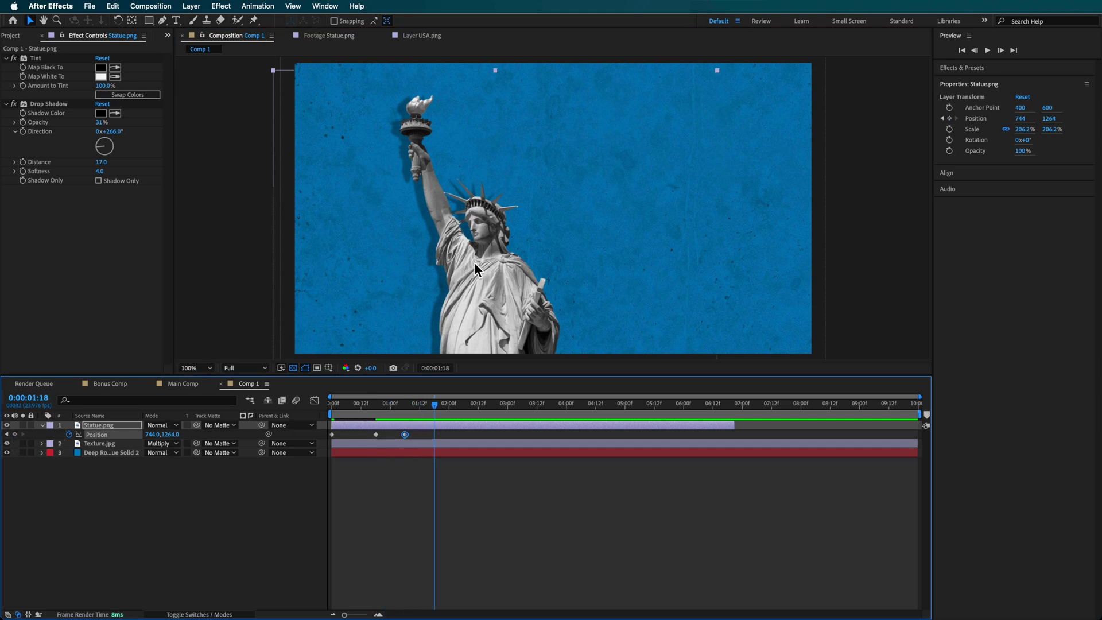
pyautogui.moveTo(475, 264); pyautogui.dragTo(457, 256)
# - Apply Easy Ease to all four statue Position keyframes
pyautogui.press('Home')
pyautogui.moveTo(463, 439); pyautogui.dragTo(313, 453)
pyautogui.rightClick(333, 435)
pyautogui.moveTo(405, 609)
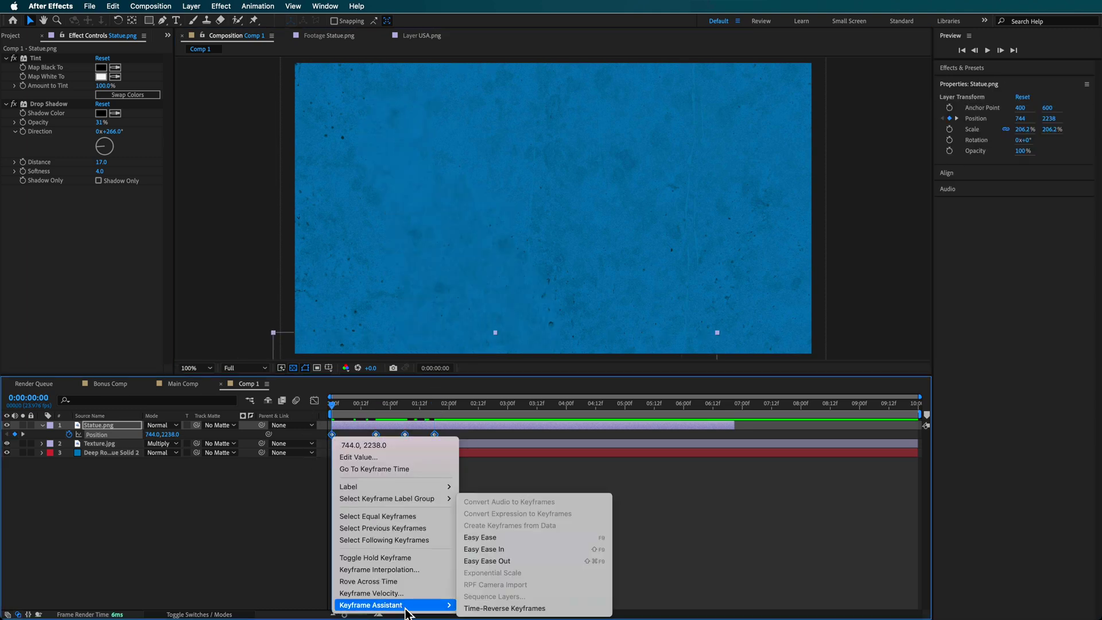
pyautogui.click(505, 537)
# - Preview the statue's eased rise animation
pyautogui.press('space')
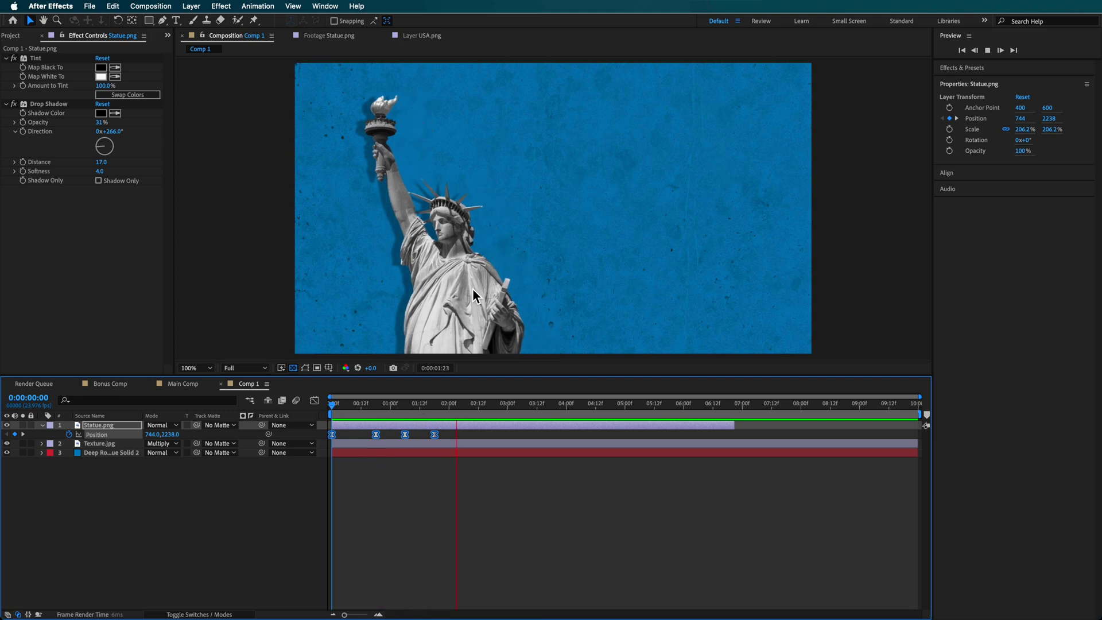
pyautogui.press('space')
pyautogui.moveTo(422, 402)
pyautogui.mouseDown()
pyautogui.moveTo(414, 412)
pyautogui.moveTo(449, 412)
pyautogui.moveTo(376, 411)
pyautogui.moveTo(439, 416)
pyautogui.mouseUp()
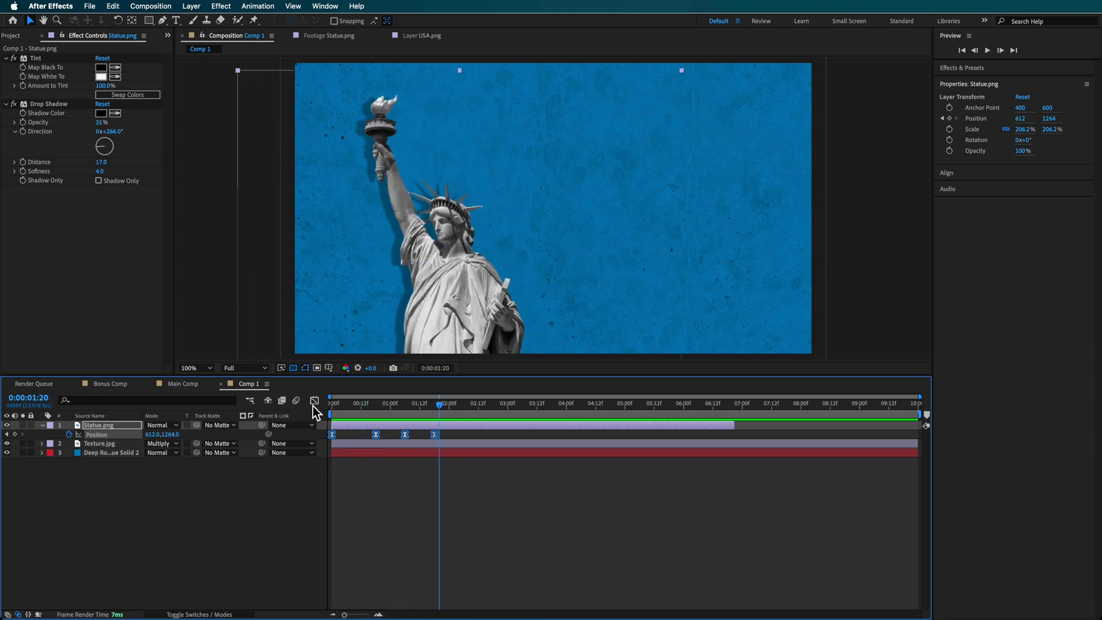
# - In the Graph Editor, sharpen the speed peak to about 2500 px/sec and shorten the final ease
pyautogui.click(315, 400)
pyautogui.doubleClick(369, 580)
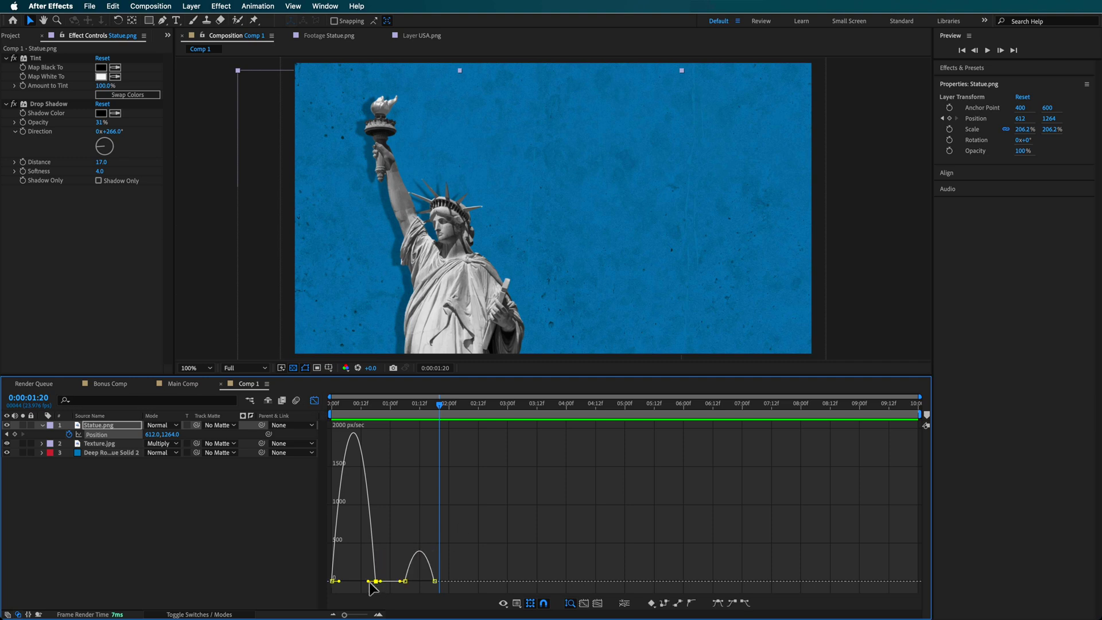
pyautogui.moveTo(369, 581); pyautogui.dragTo(362, 582)
pyautogui.click(435, 581)
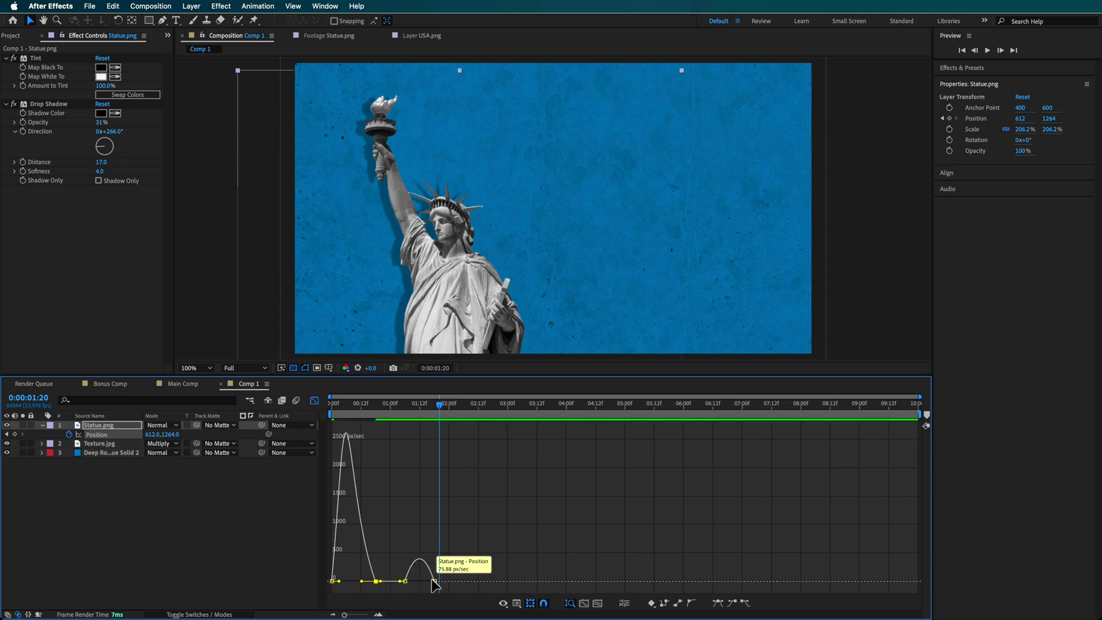
pyautogui.moveTo(427, 581); pyautogui.dragTo(425, 582)
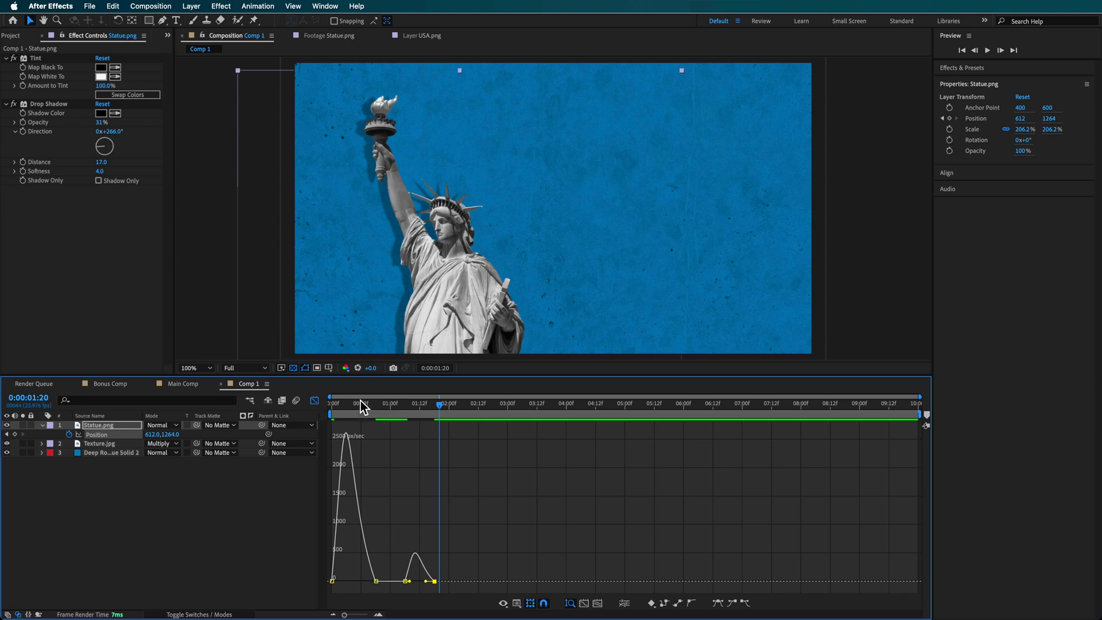
pyautogui.moveTo(362, 406); pyautogui.dragTo(312, 417)
pyautogui.click(314, 401)
# - Replay the refined, snappier rise from the start
pyautogui.press('space')
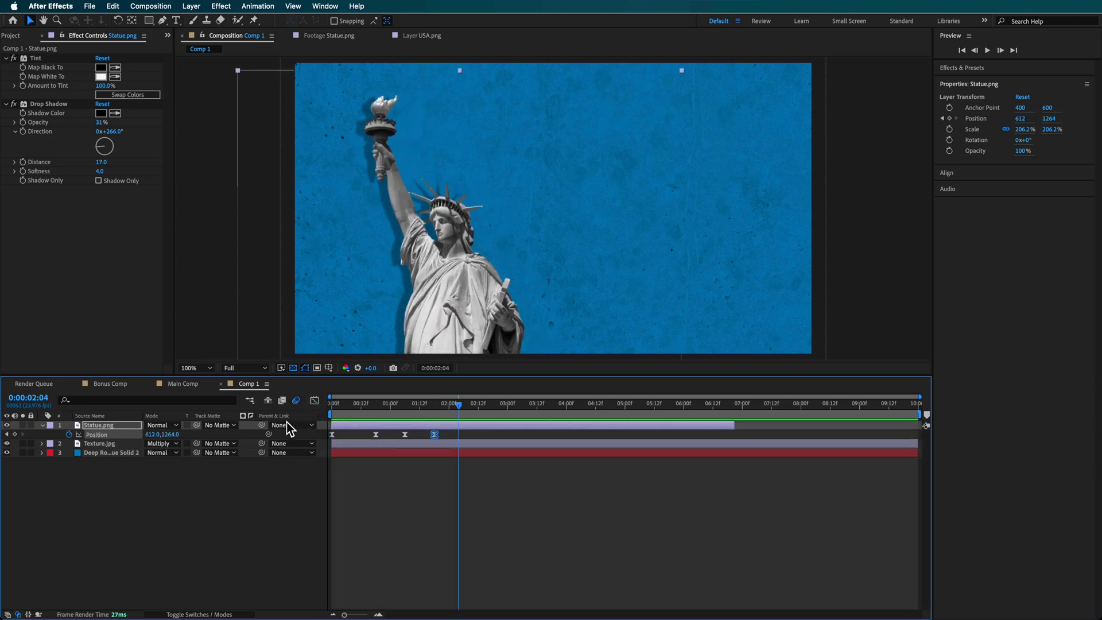
pyautogui.click(184, 615)
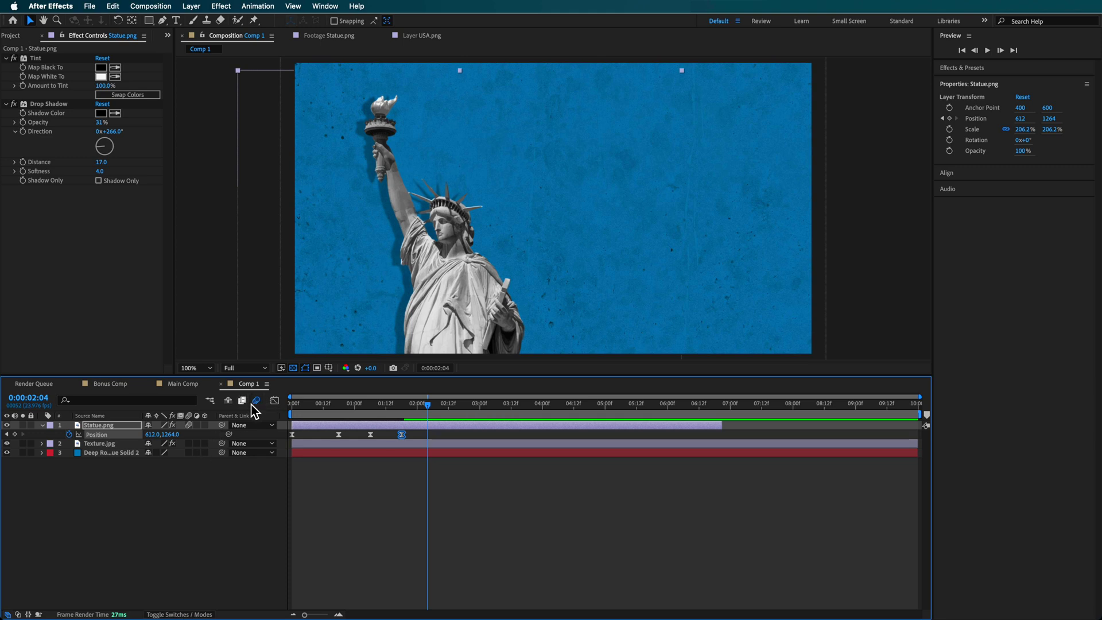
pyautogui.press('space')
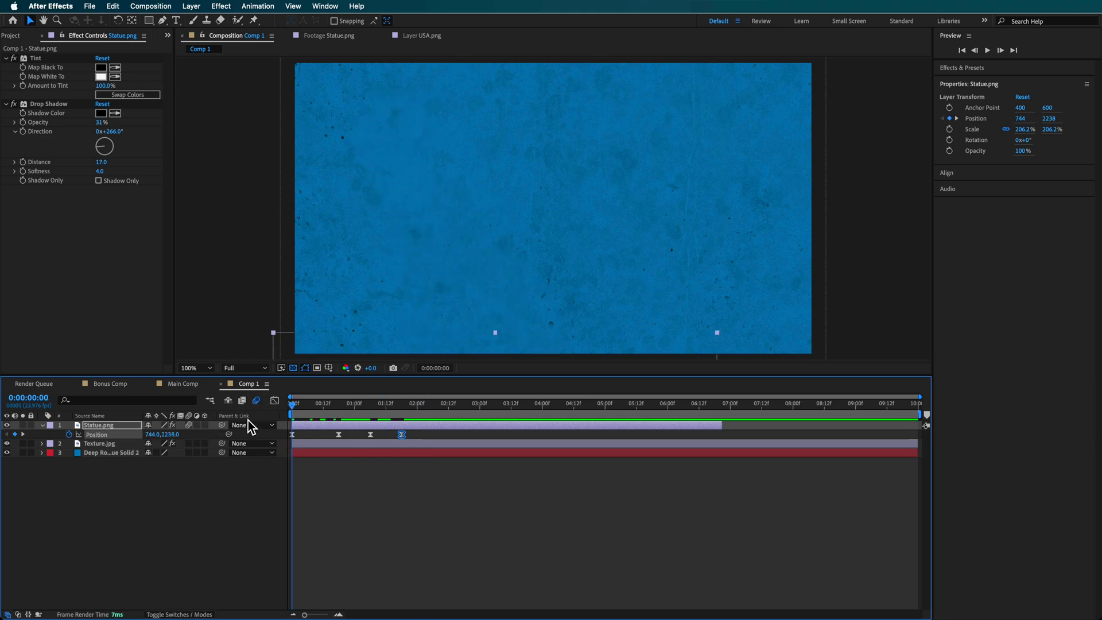
pyautogui.hotkey('ctrl', '0')
# - Add USA.png to the composition beneath the statue and adjust its start time
pyautogui.click(46, 236)
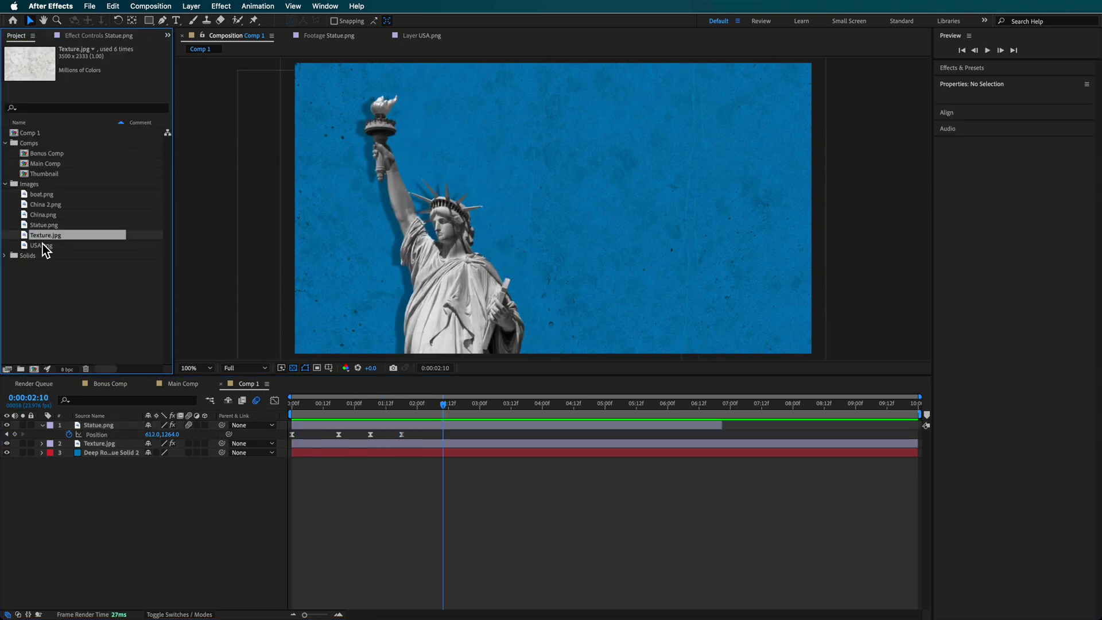
pyautogui.click(41, 246)
pyautogui.moveTo(39, 243); pyautogui.dragTo(135, 436)
pyautogui.moveTo(383, 422); pyautogui.dragTo(488, 441)
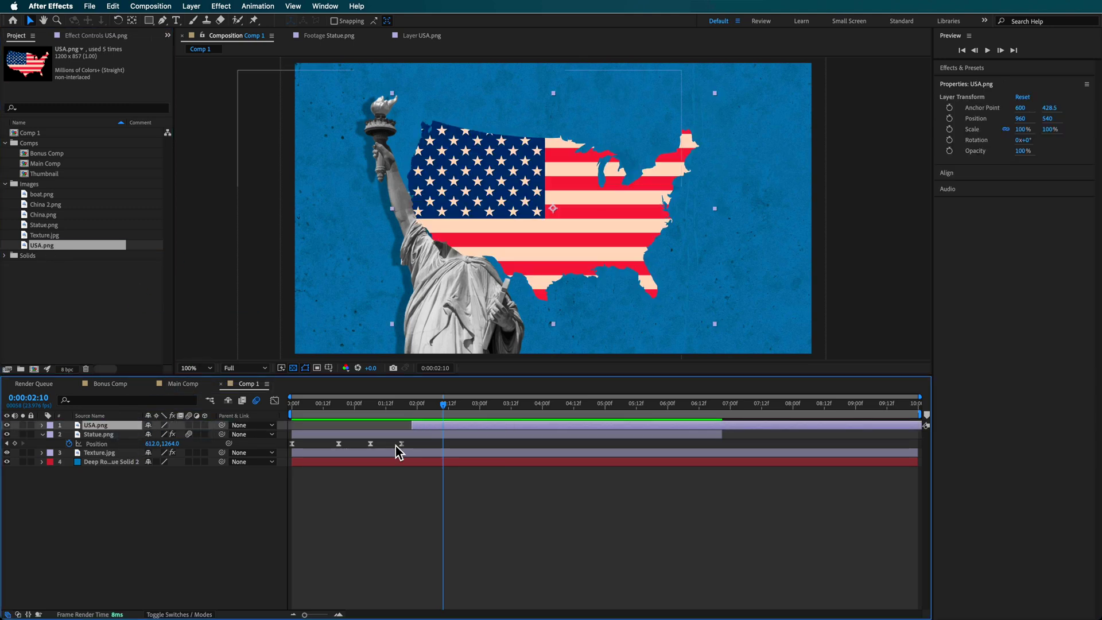
pyautogui.moveTo(95, 425); pyautogui.dragTo(109, 447)
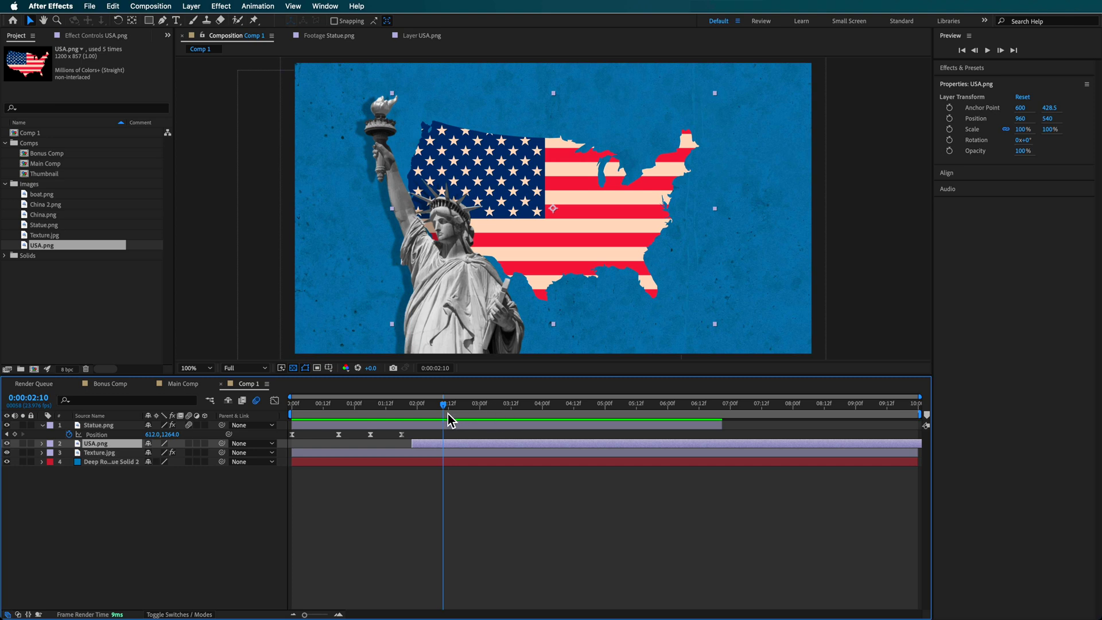
# - Keyframe the USA map sliding in from off-screen right to 968, 564
pyautogui.moveTo(412, 414); pyautogui.dragTo(374, 417)
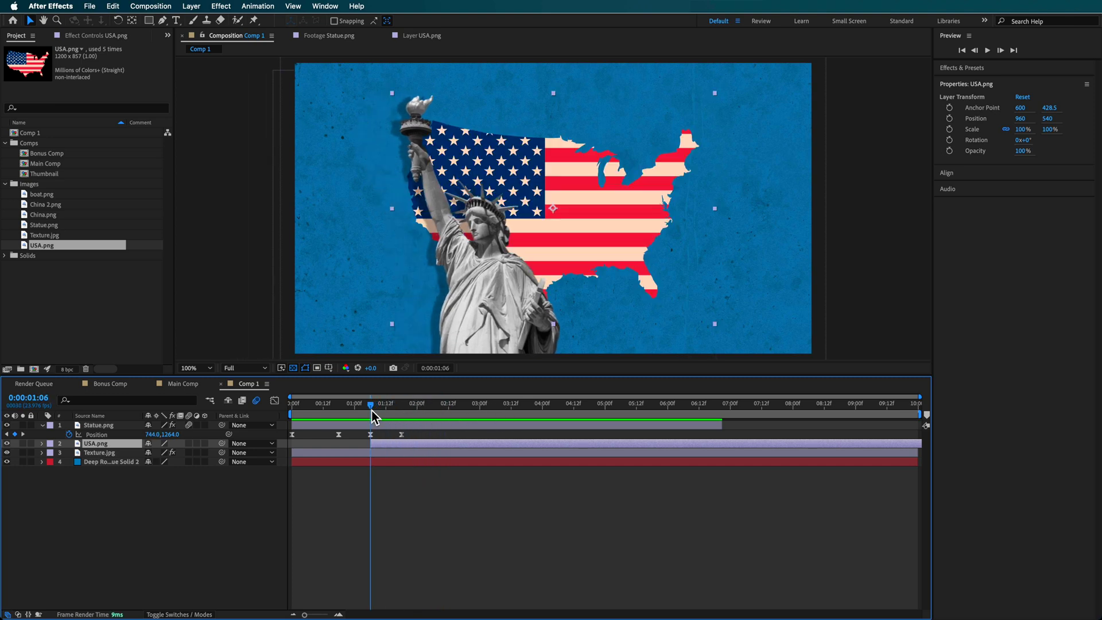
pyautogui.press('p')
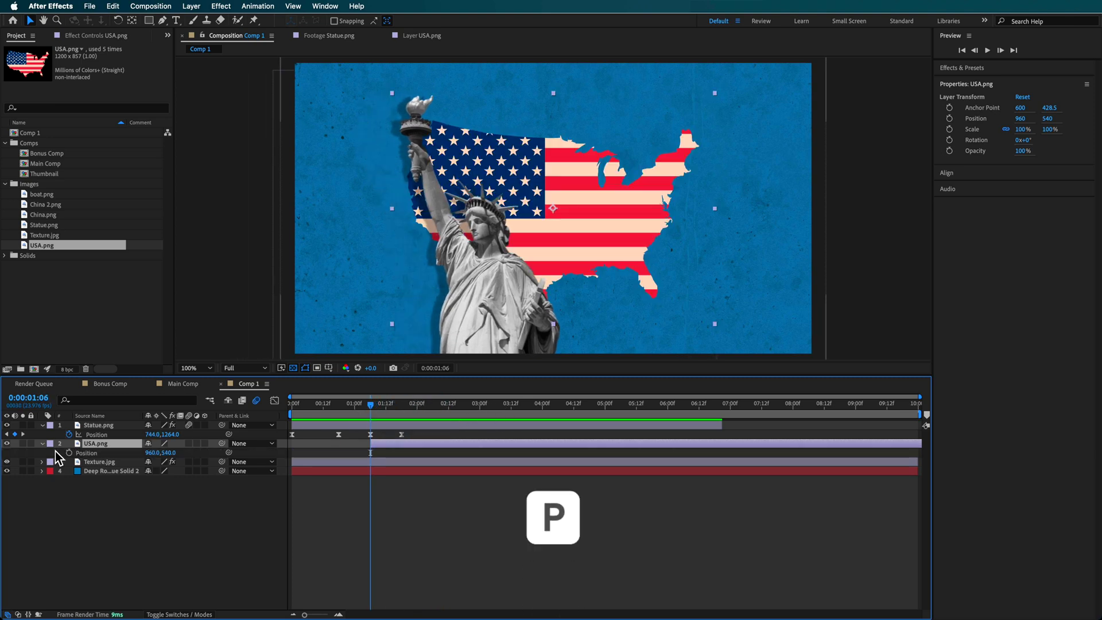
pyautogui.moveTo(374, 419); pyautogui.dragTo(409, 411)
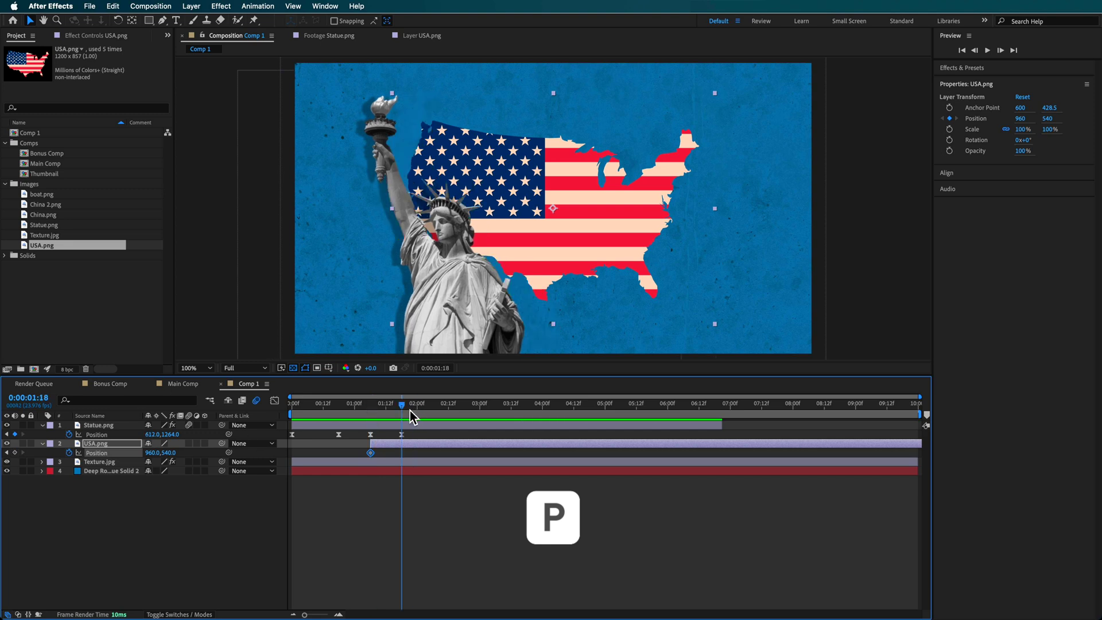
pyautogui.moveTo(571, 222); pyautogui.dragTo(572, 230)
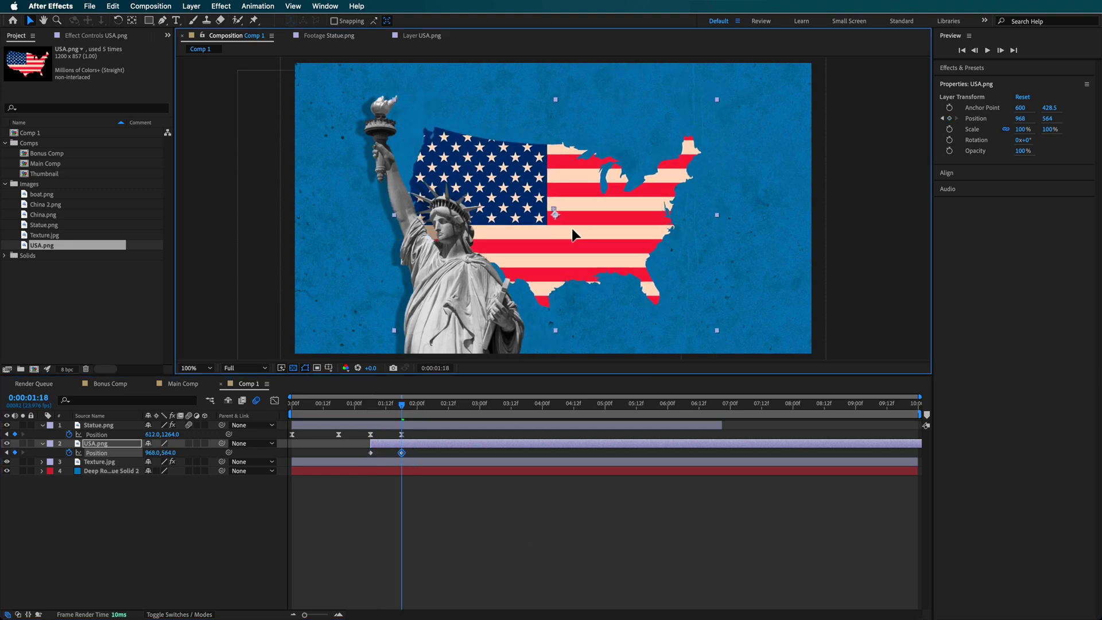
pyautogui.moveTo(402, 409); pyautogui.dragTo(383, 415)
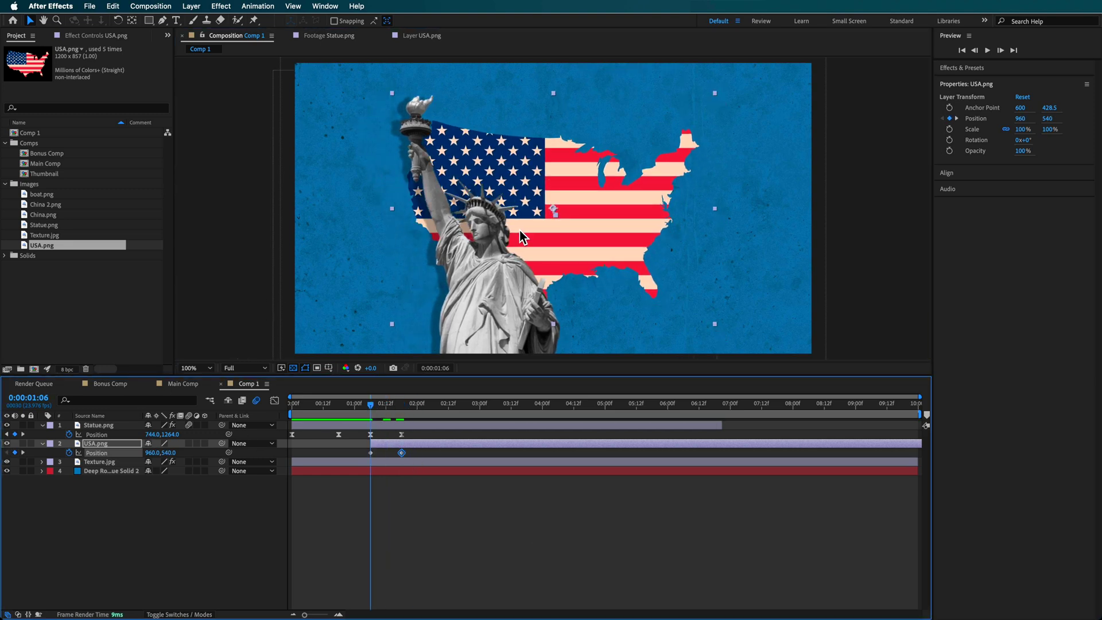
pyautogui.moveTo(519, 232); pyautogui.dragTo(942, 246)
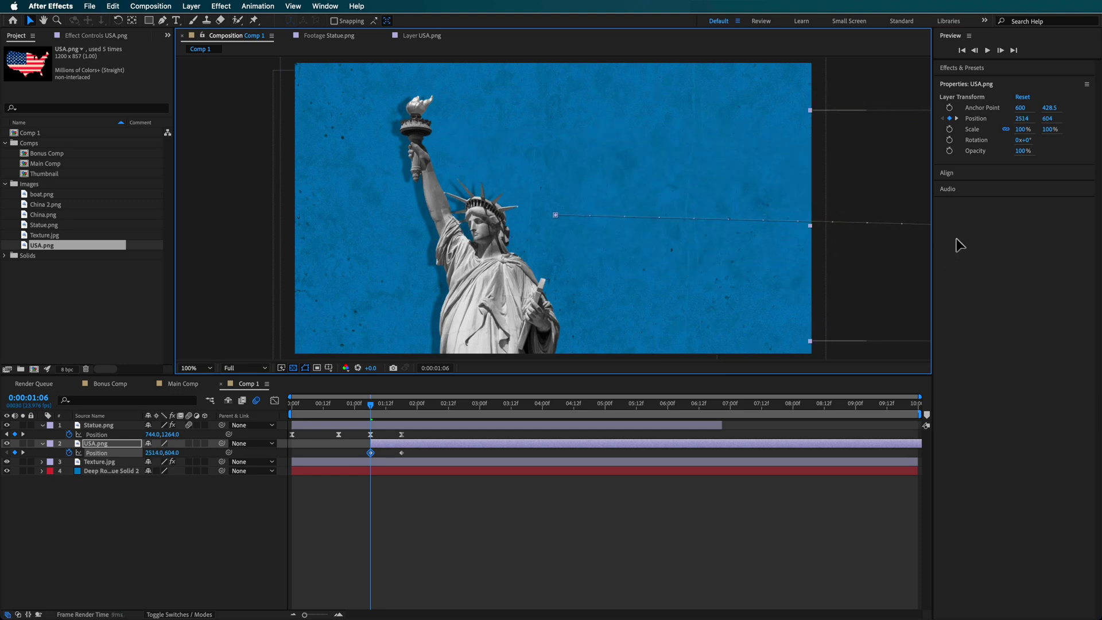
pyautogui.press('space')
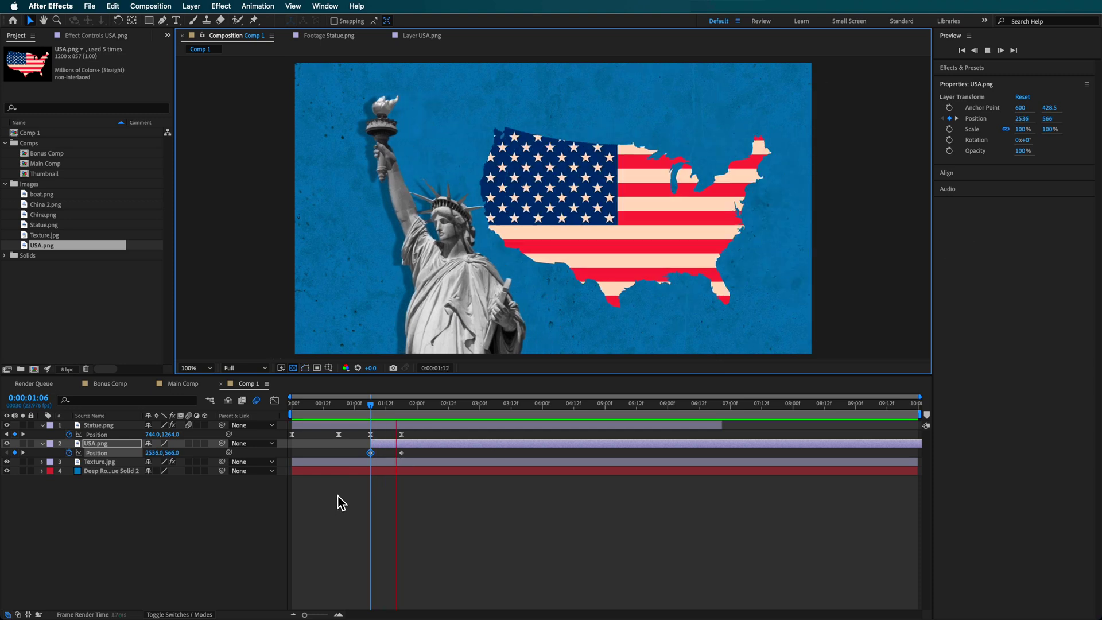
# - Apply Easy Ease to both USA map Position keyframes and preview the slide-in
pyautogui.moveTo(425, 452); pyautogui.dragTo(373, 461)
pyautogui.rightClick(372, 454)
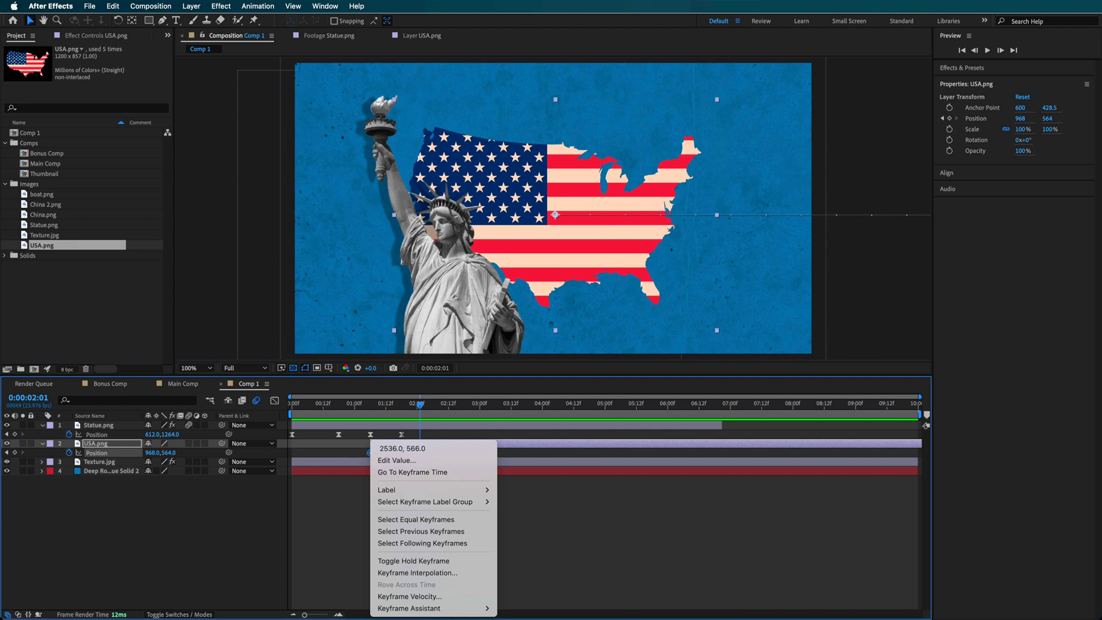
pyautogui.moveTo(430, 608)
pyautogui.click(540, 540)
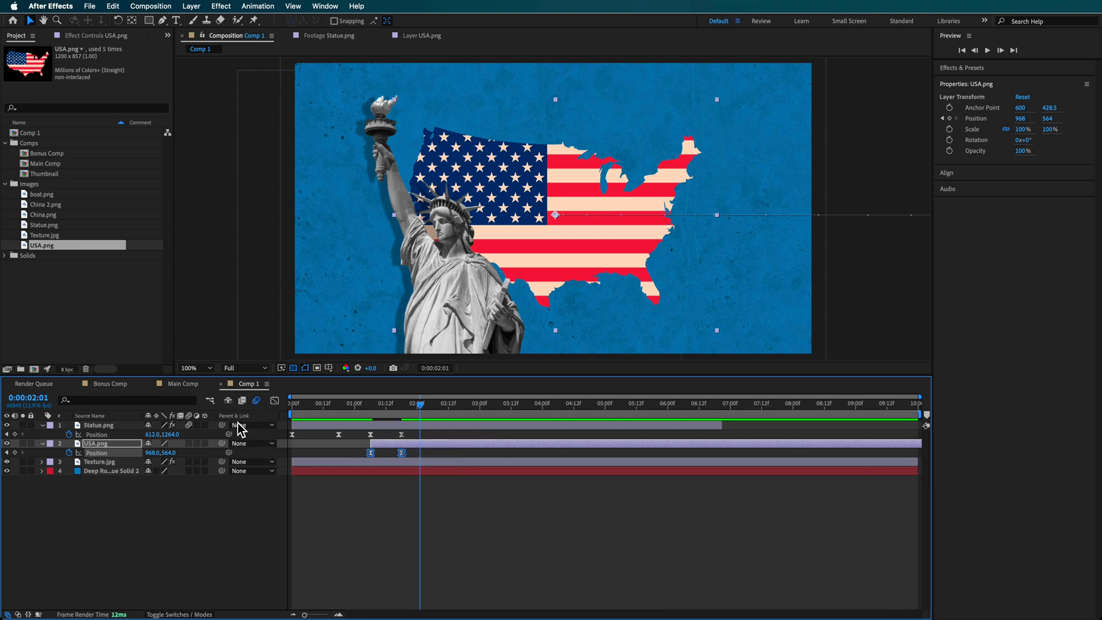
pyautogui.moveTo(429, 404); pyautogui.dragTo(360, 408)
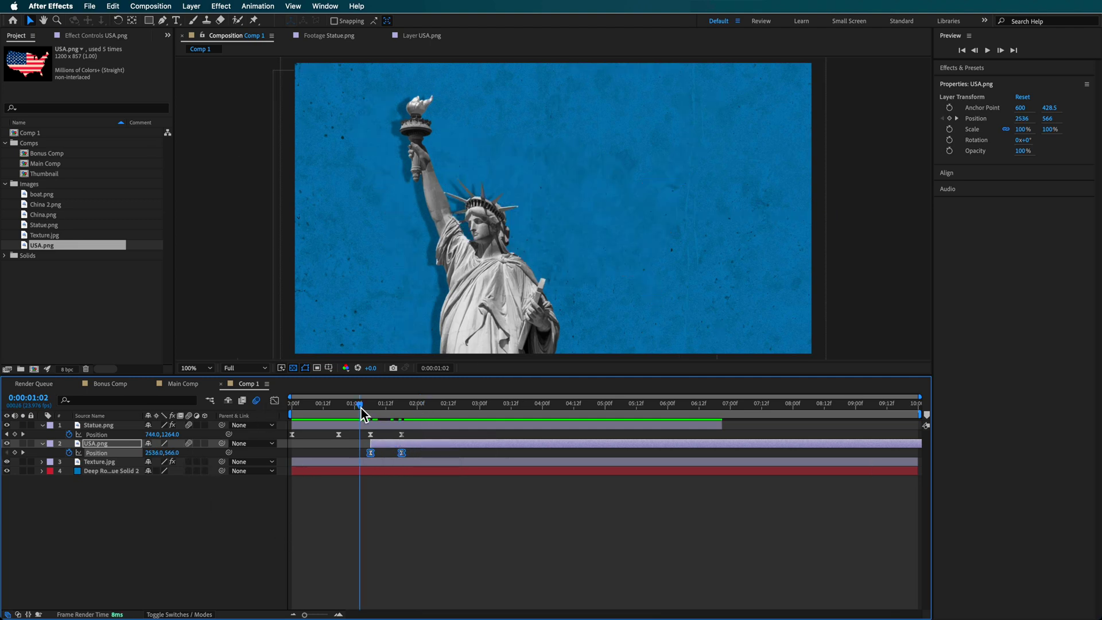
pyautogui.press('space')
pyautogui.click(294, 407)
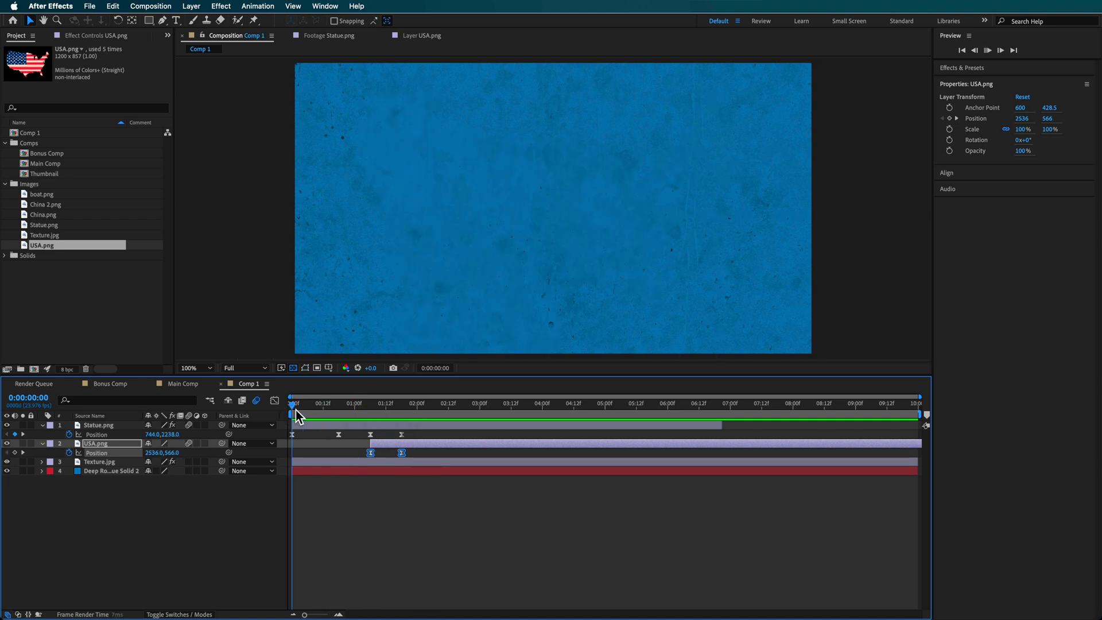
pyautogui.press('space')
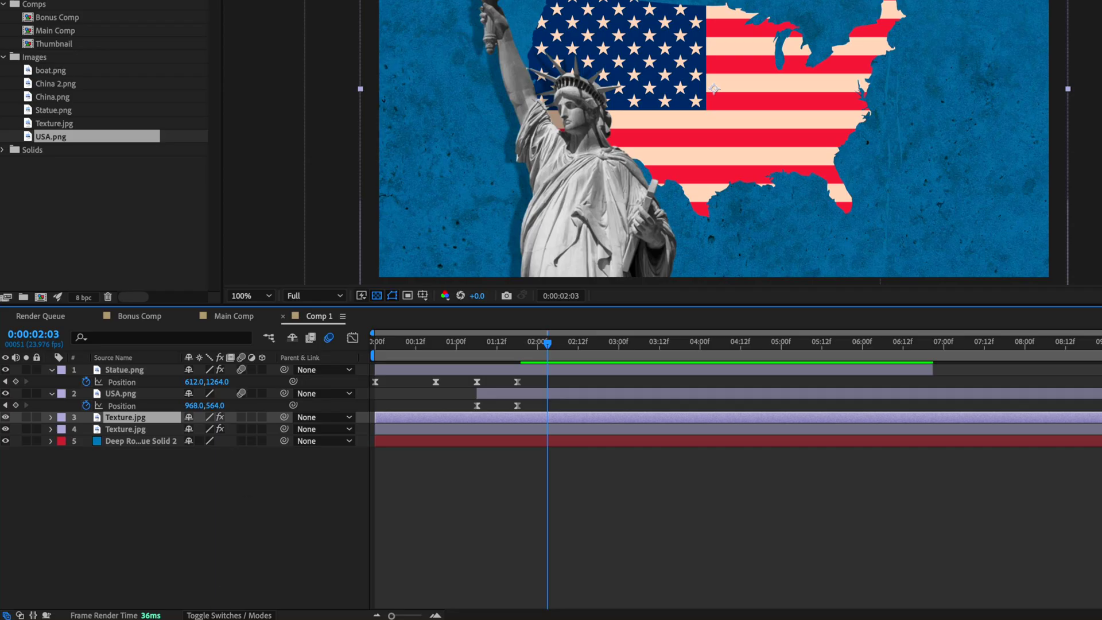
# - Set the upper Texture.jpg's Track Matte to 2. USA.png and its blend mode to Normal
pyautogui.click(236, 616)
pyautogui.click(287, 417)
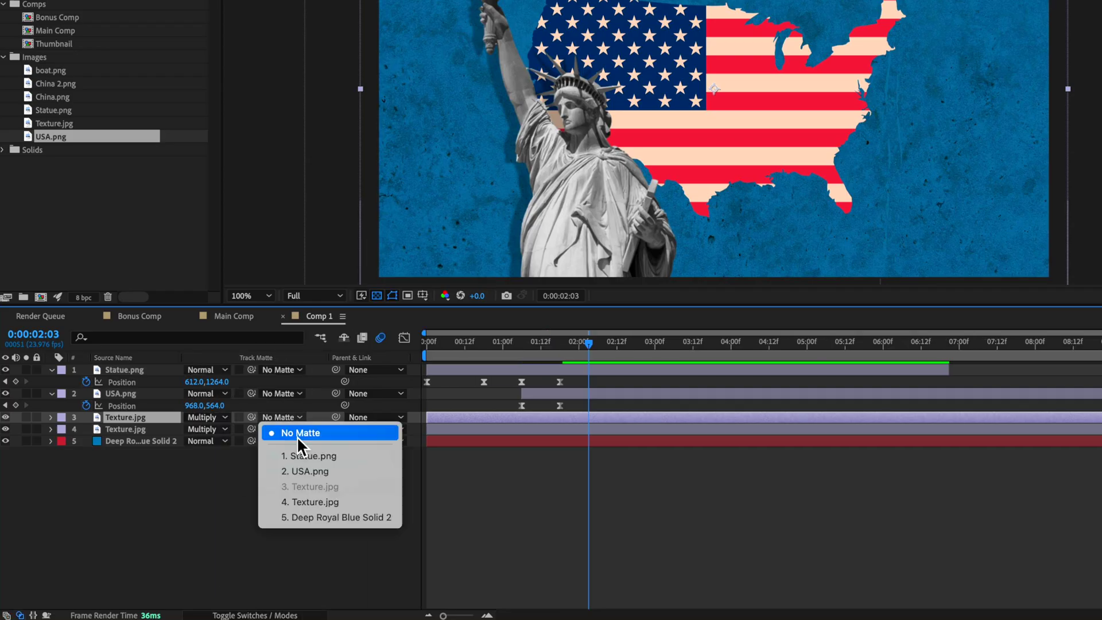
pyautogui.click(302, 471)
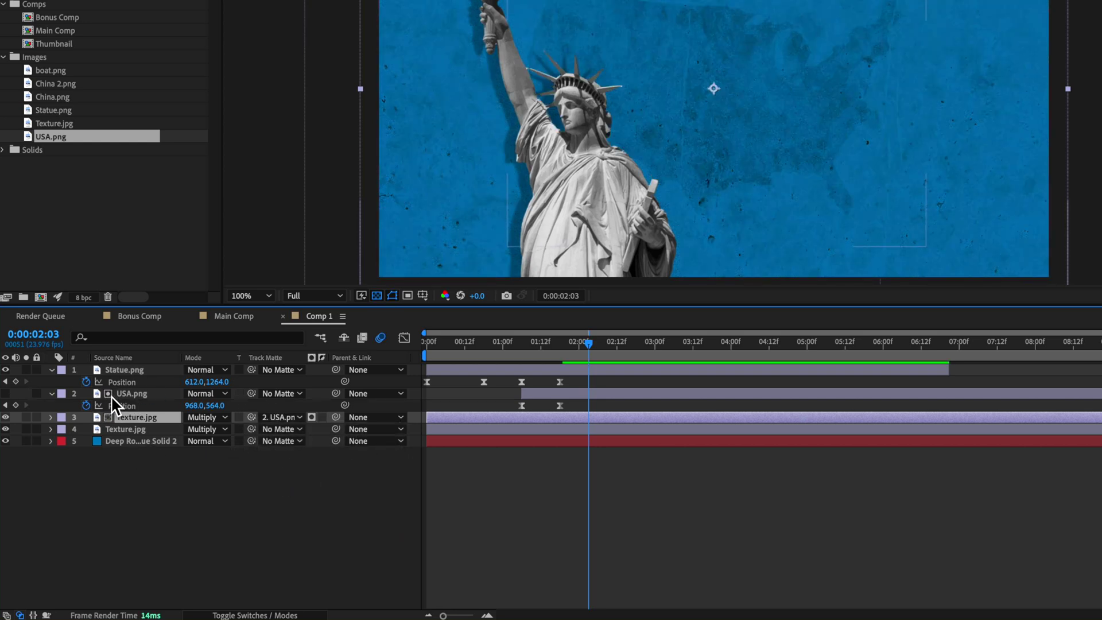
pyautogui.click(209, 418)
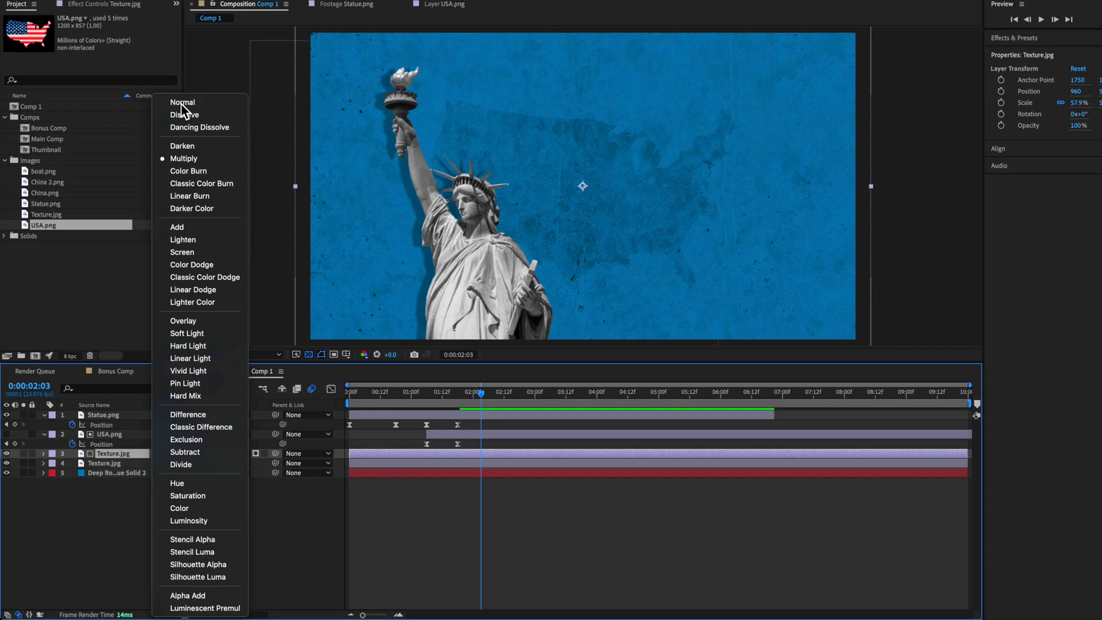
pyautogui.click(181, 103)
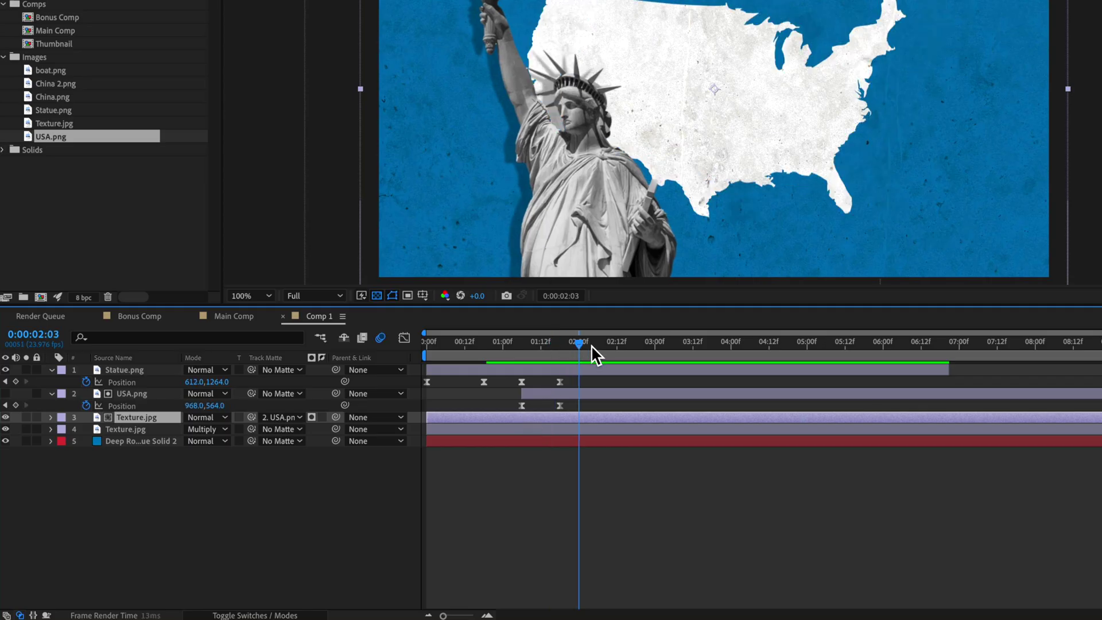
# - Add a posterizeTime(4) and wiggle expression to Texture.jpg's Position and preview the jitter
pyautogui.press('p')
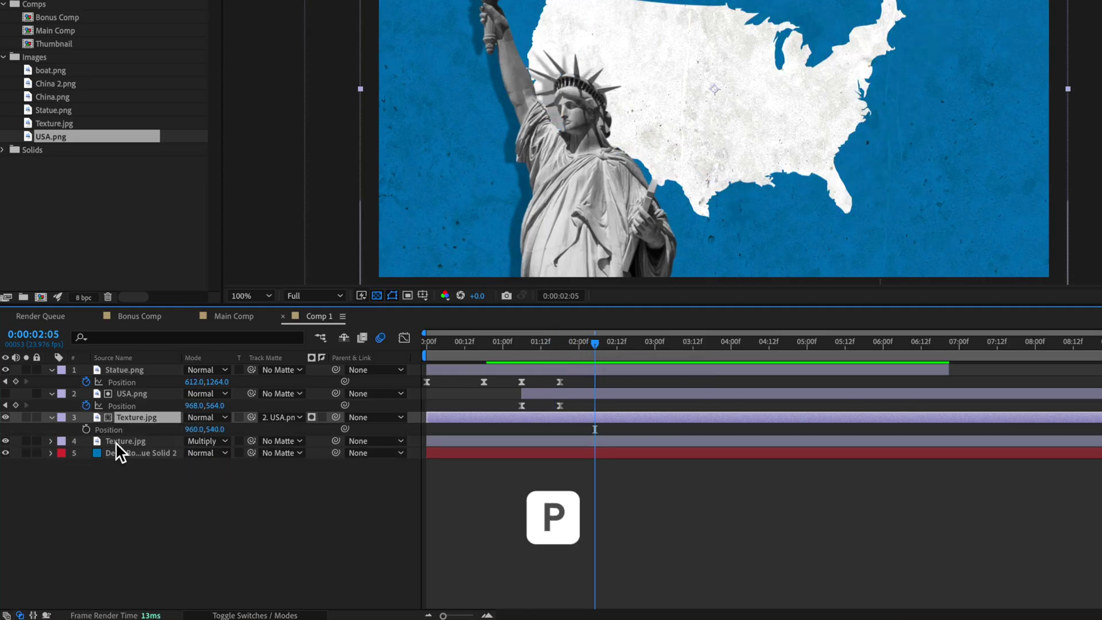
pyautogui.keyDown('alt'); pyautogui.click(86, 430); pyautogui.keyUp('alt')
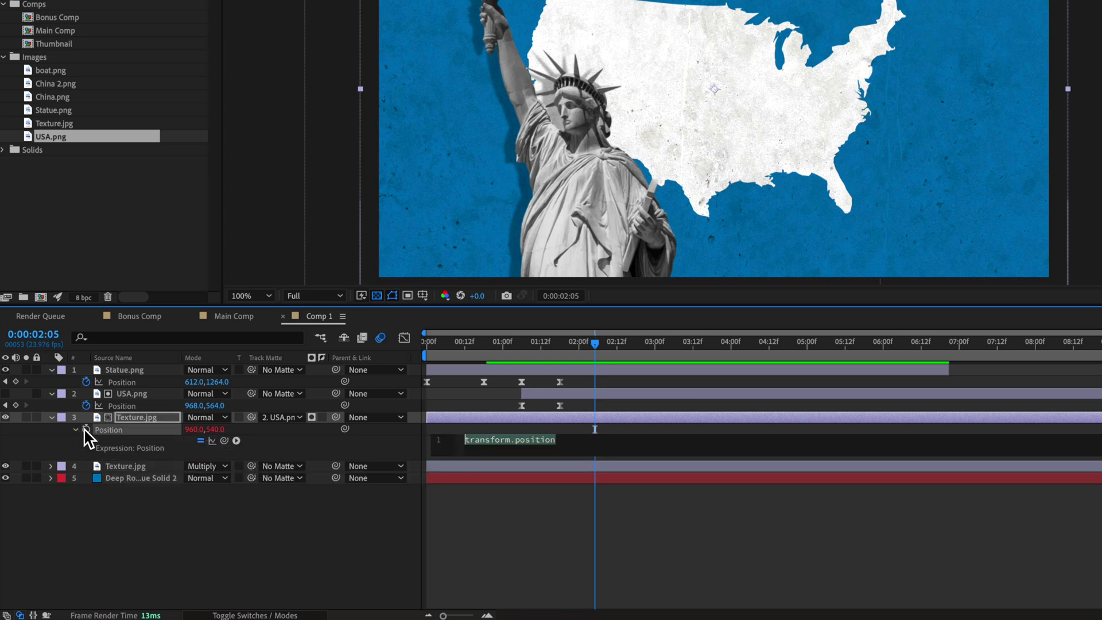
pyautogui.click(563, 488)
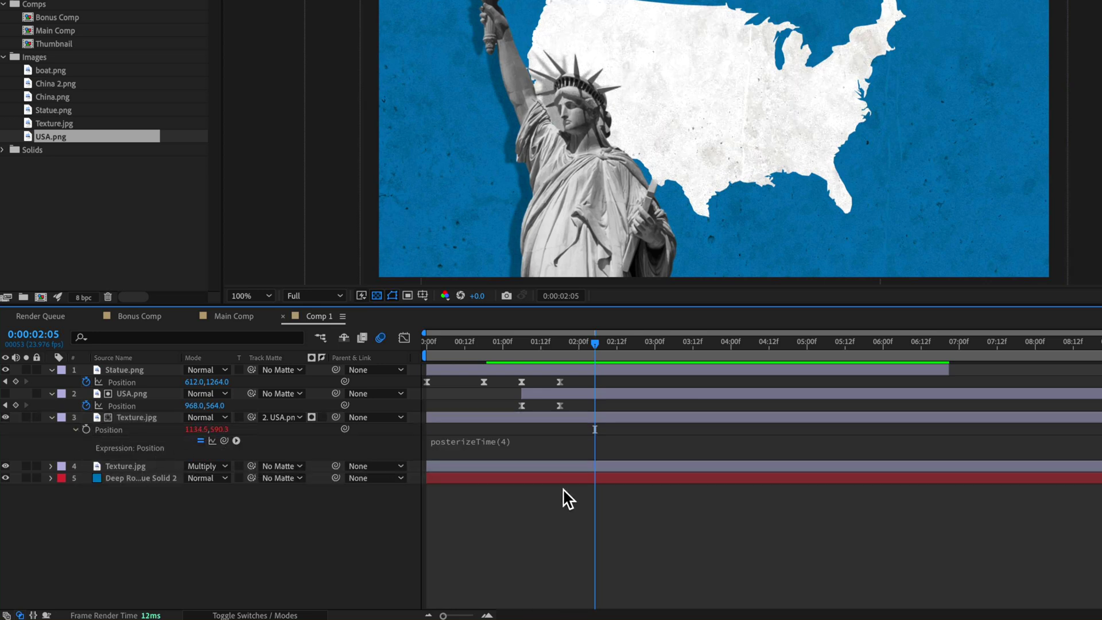
pyautogui.click(504, 443)
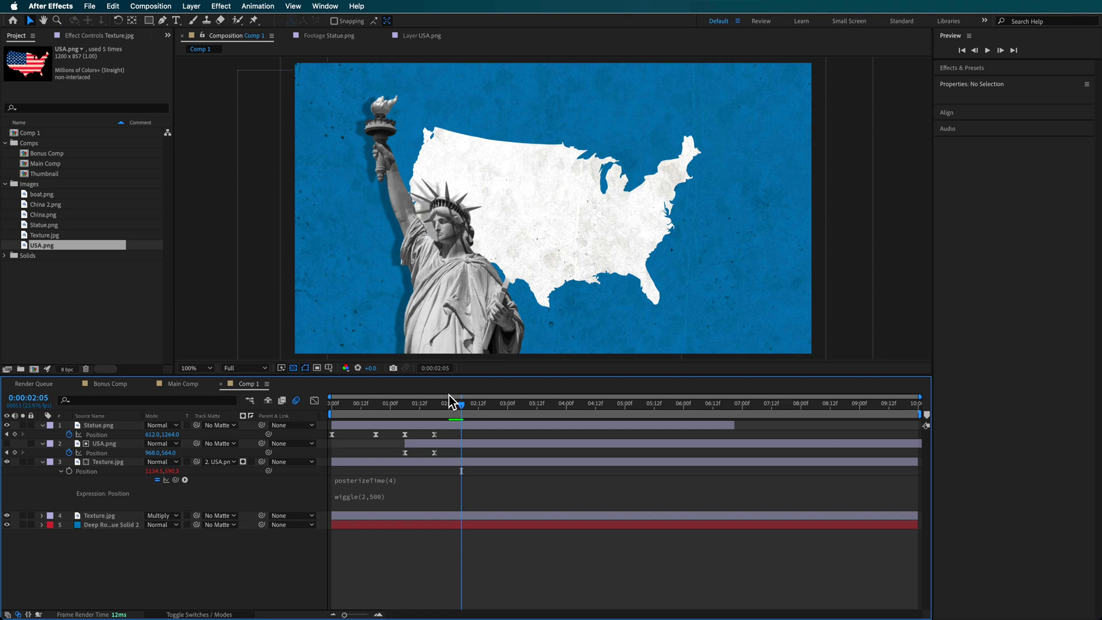
pyautogui.moveTo(442, 404); pyautogui.dragTo(412, 403)
pyautogui.press('space')
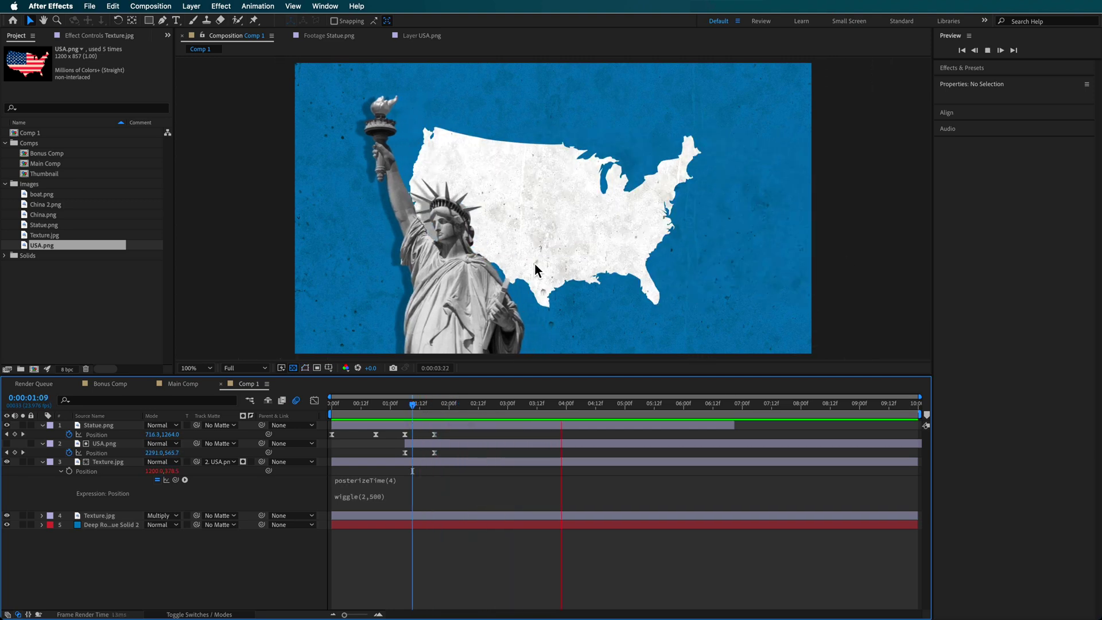
# - Retune the wiggle values to wiggle(5,500) and scrub to check the stepped jitter
pyautogui.click(373, 498)
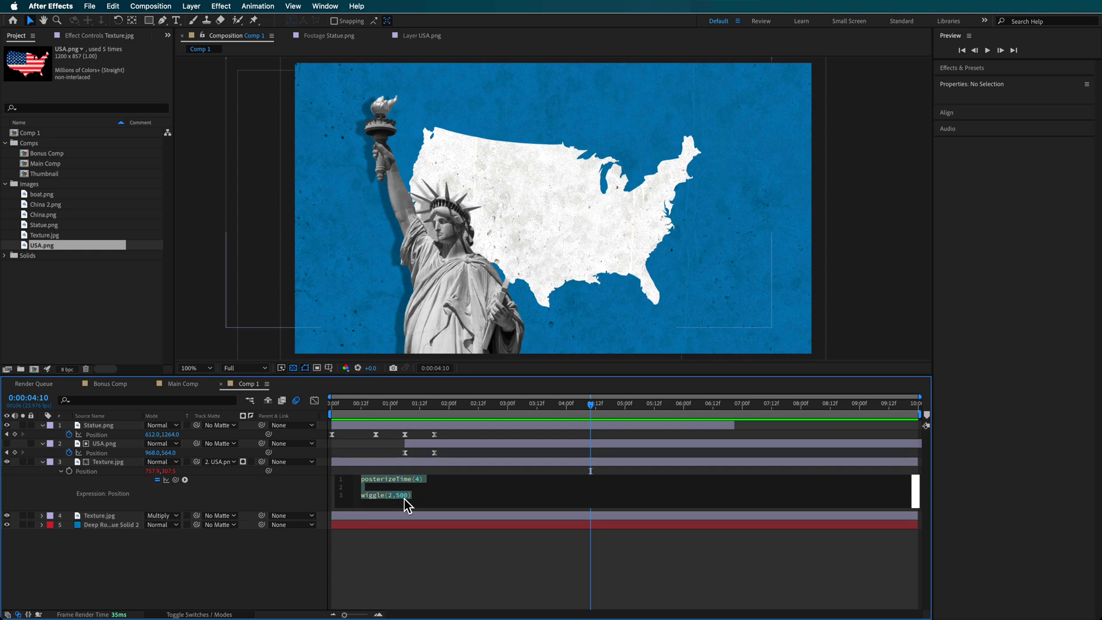
pyautogui.click(402, 498)
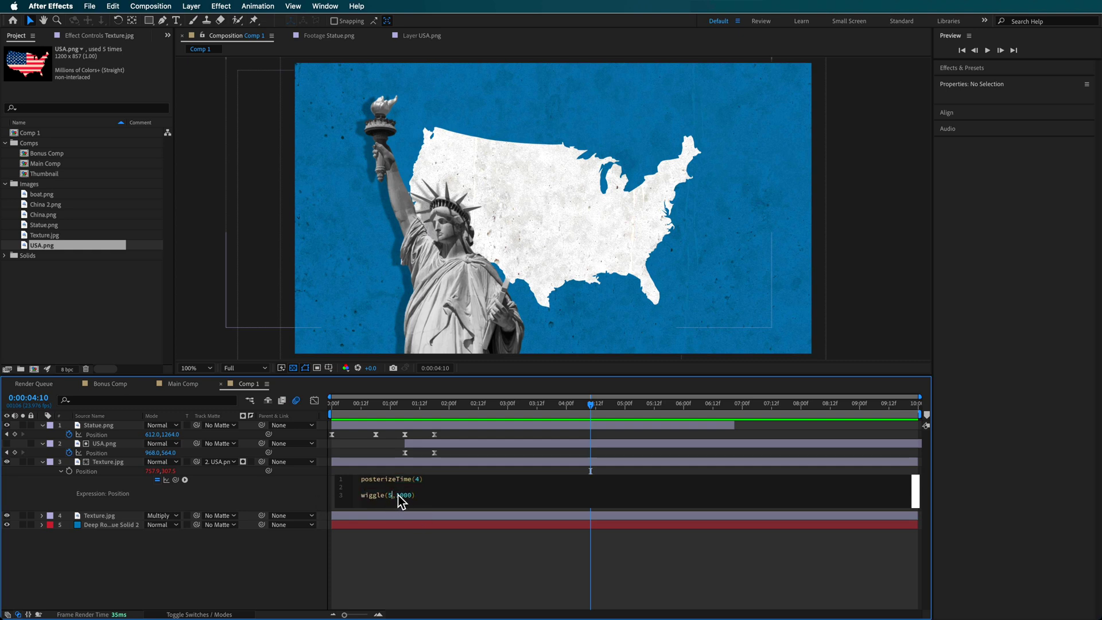
pyautogui.click(420, 534)
pyautogui.click(418, 405)
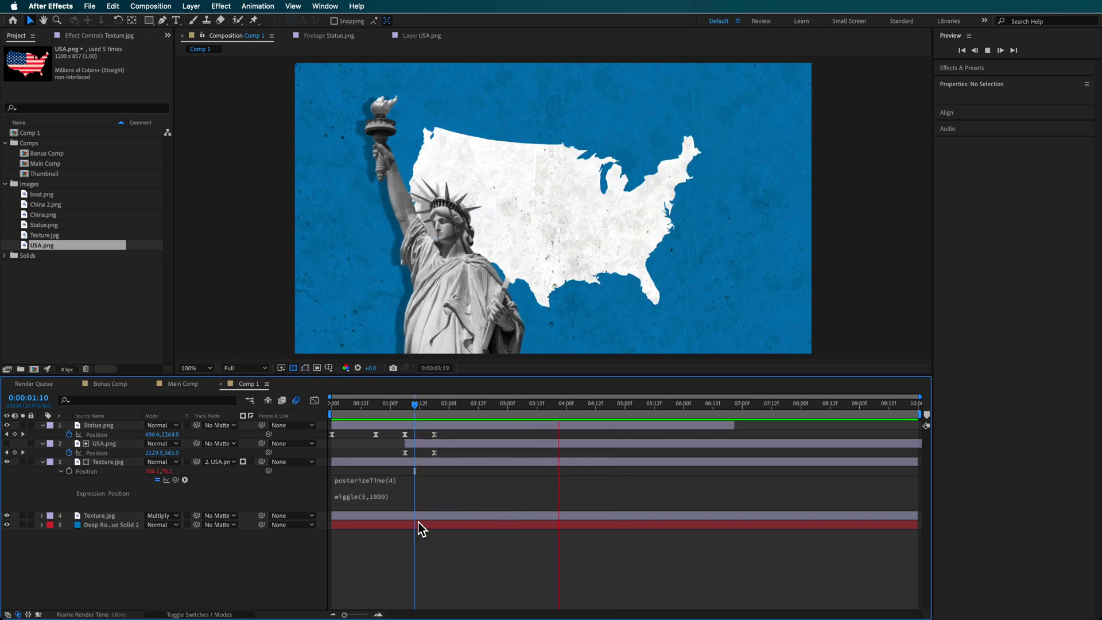
pyautogui.click(383, 499)
pyautogui.click(401, 497)
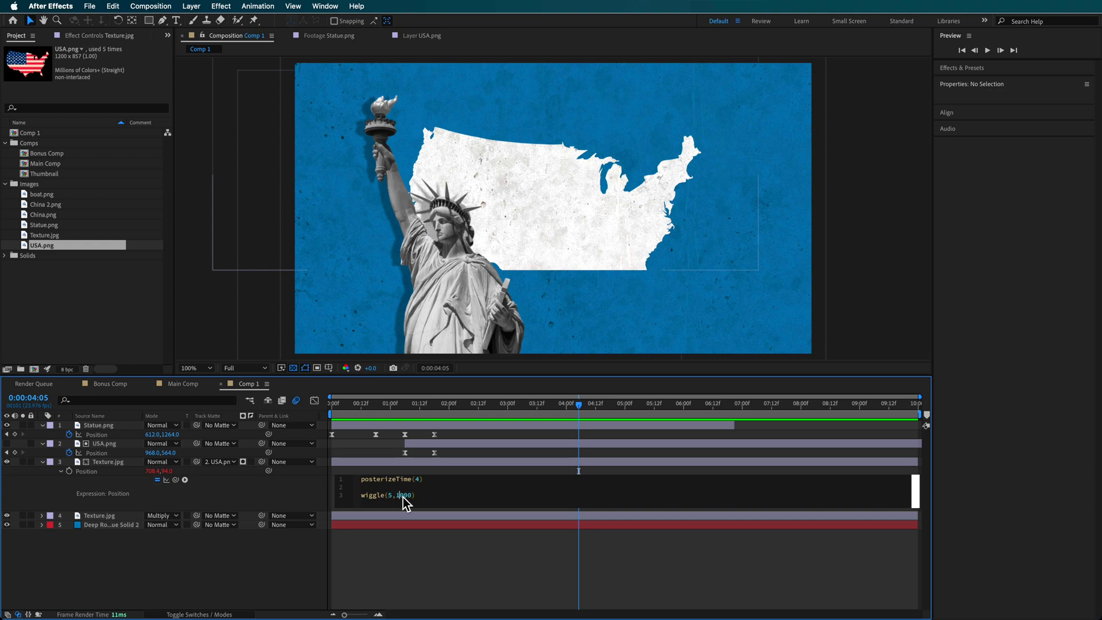
pyautogui.press('BackSpace')
pyautogui.write('5')
pyautogui.click(417, 570)
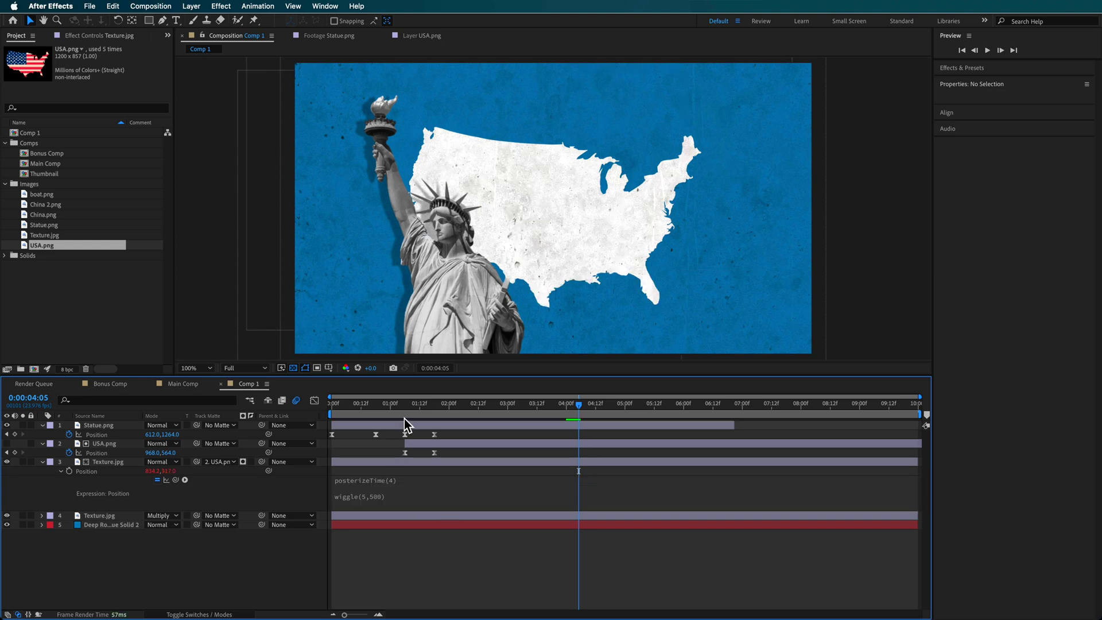
pyautogui.moveTo(422, 405); pyautogui.dragTo(522, 411)
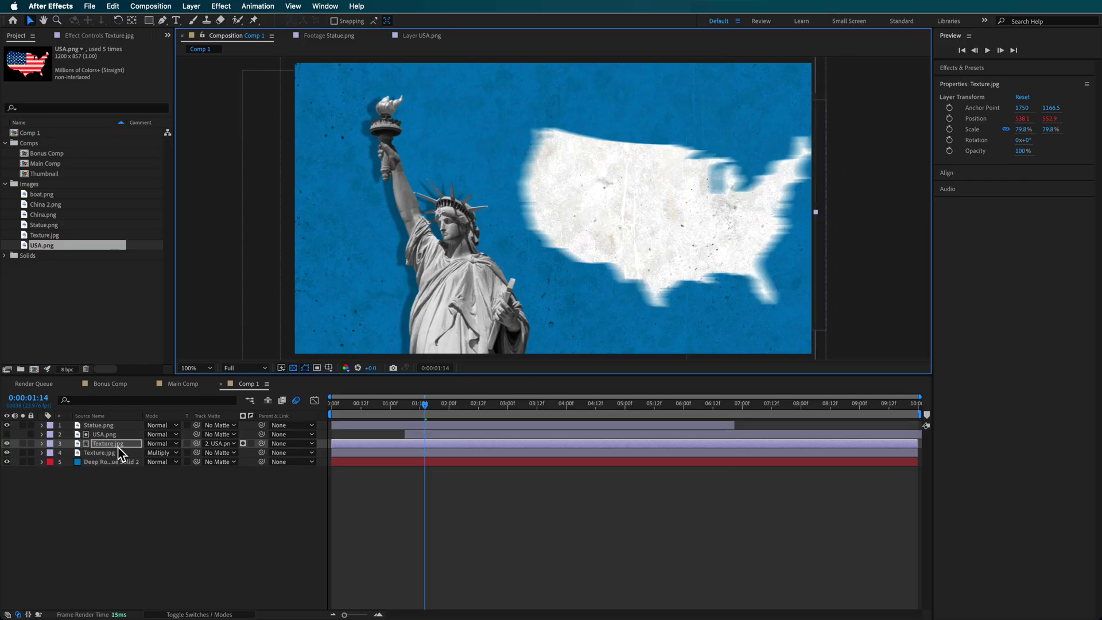
# - Nudge the GDP and $20.8 T titles onto the centre of the USA map
pyautogui.moveTo(413, 405); pyautogui.dragTo(454, 406)
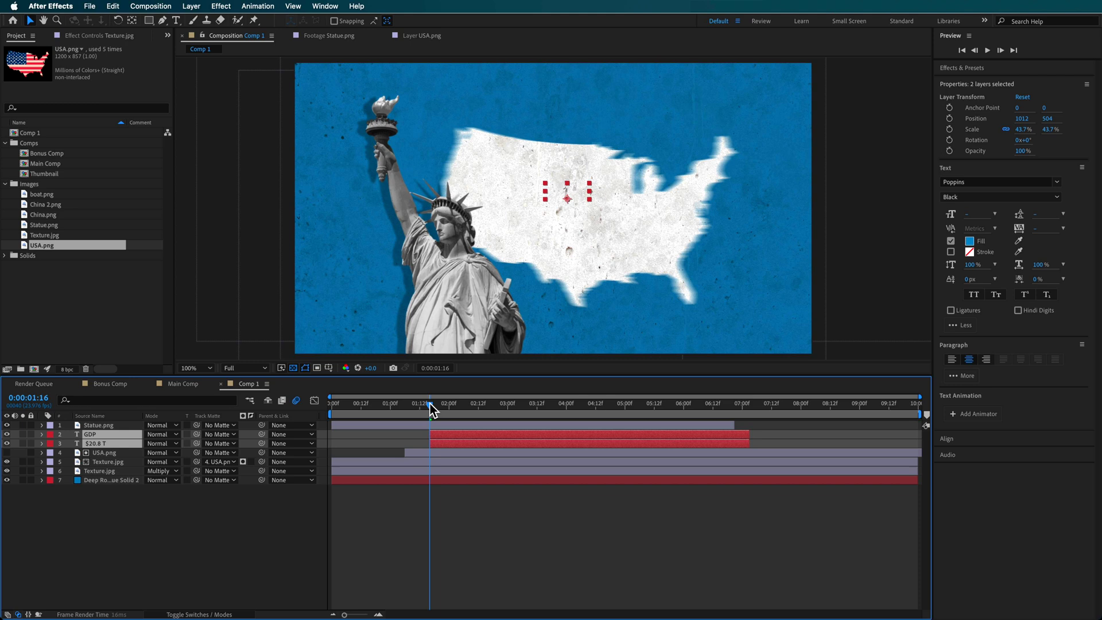
pyautogui.moveTo(430, 404); pyautogui.dragTo(502, 409)
pyautogui.moveTo(578, 192); pyautogui.dragTo(572, 198)
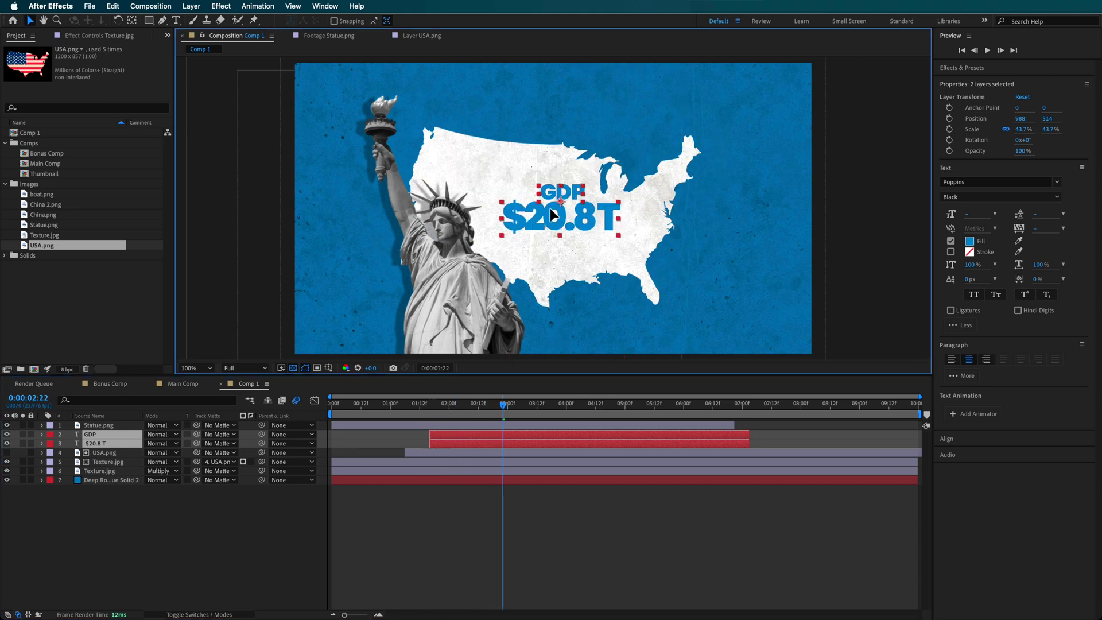
pyautogui.click(488, 485)
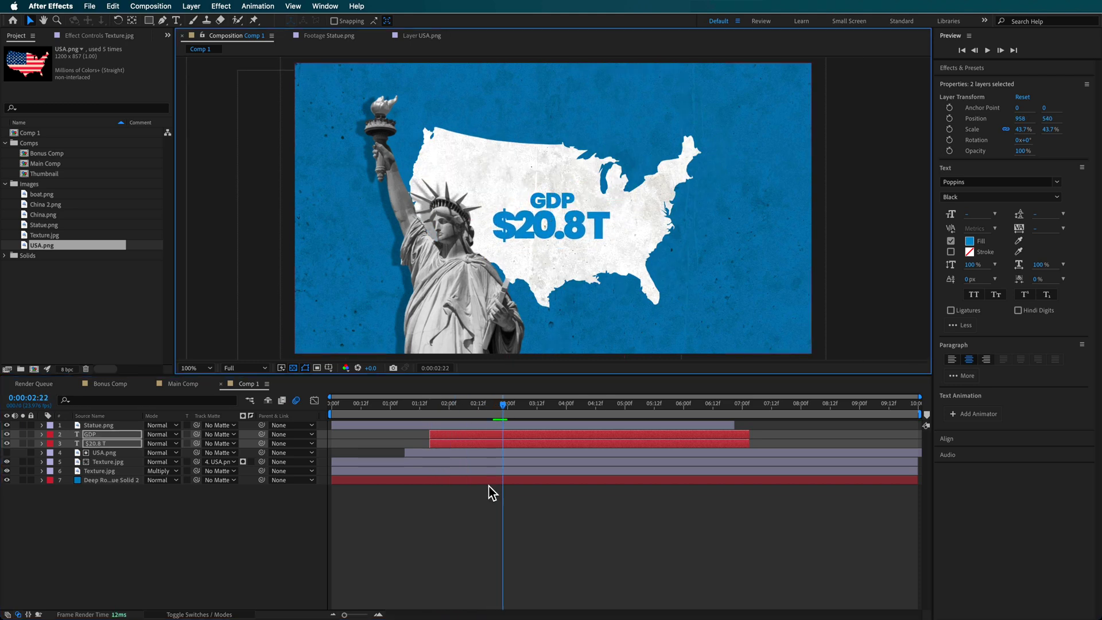
pyautogui.click(435, 409)
pyautogui.moveTo(446, 408); pyautogui.dragTo(457, 409)
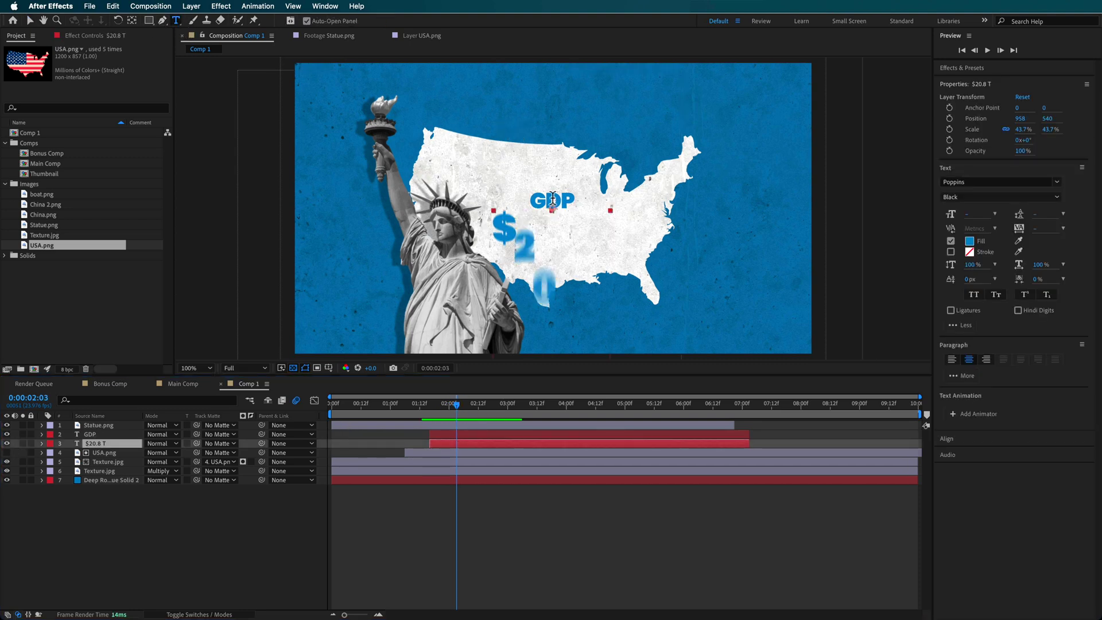
# - Apply the Typewriter text animation preset to the GDP title layer
pyautogui.click(441, 532)
pyautogui.click(101, 446)
pyautogui.hotkey('ctrl', 'Up')
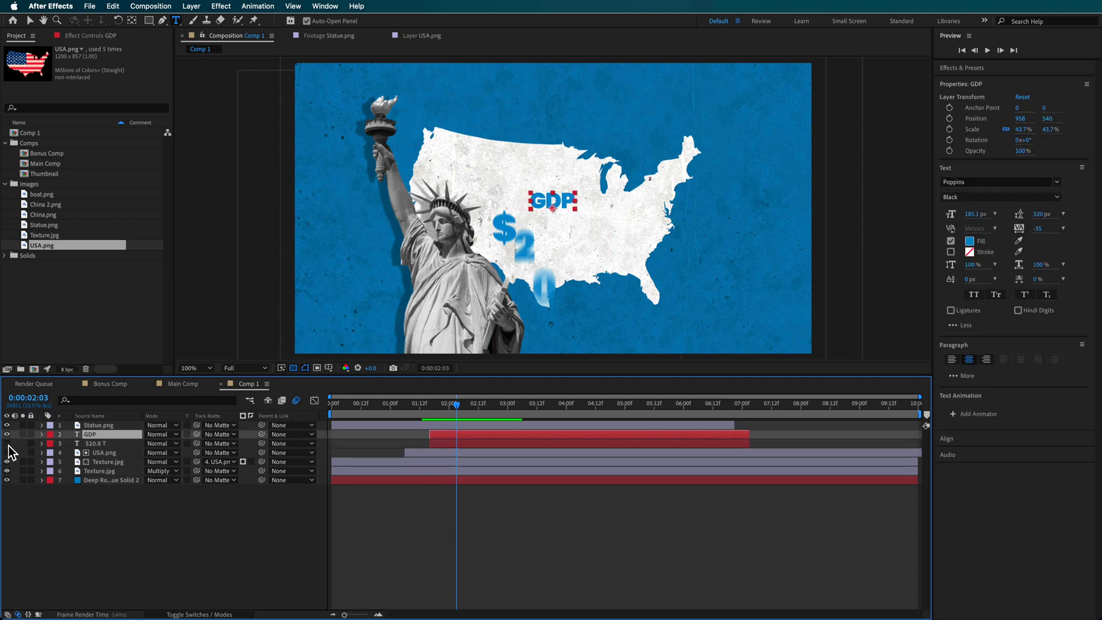
pyautogui.moveTo(453, 409)
pyautogui.mouseDown()
pyautogui.moveTo(441, 412)
pyautogui.moveTo(453, 411)
pyautogui.mouseUp()
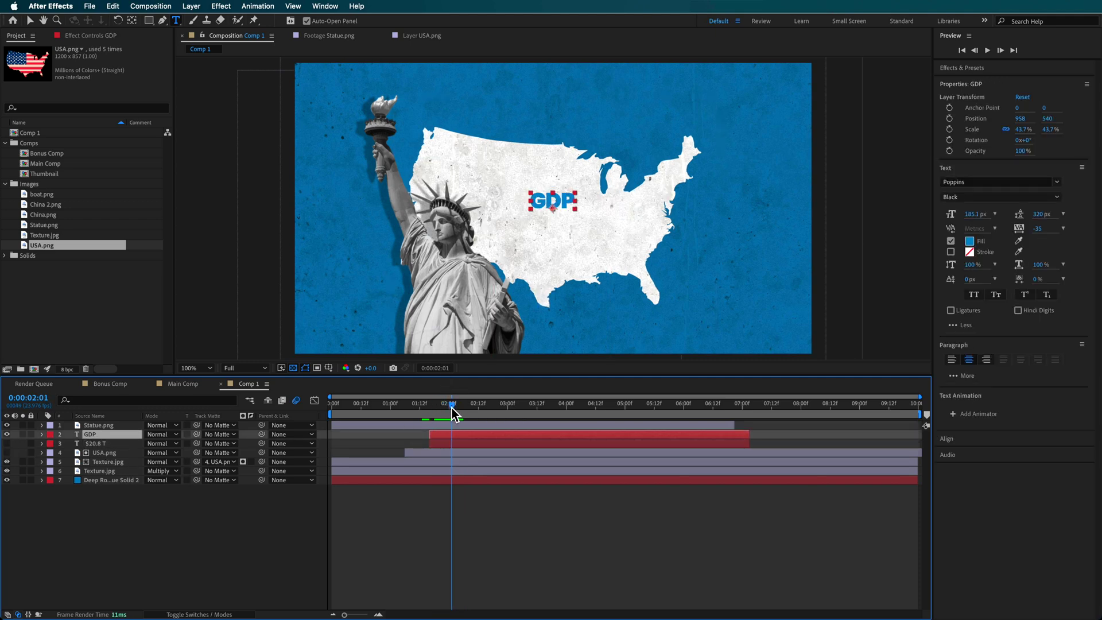
pyautogui.click(971, 68)
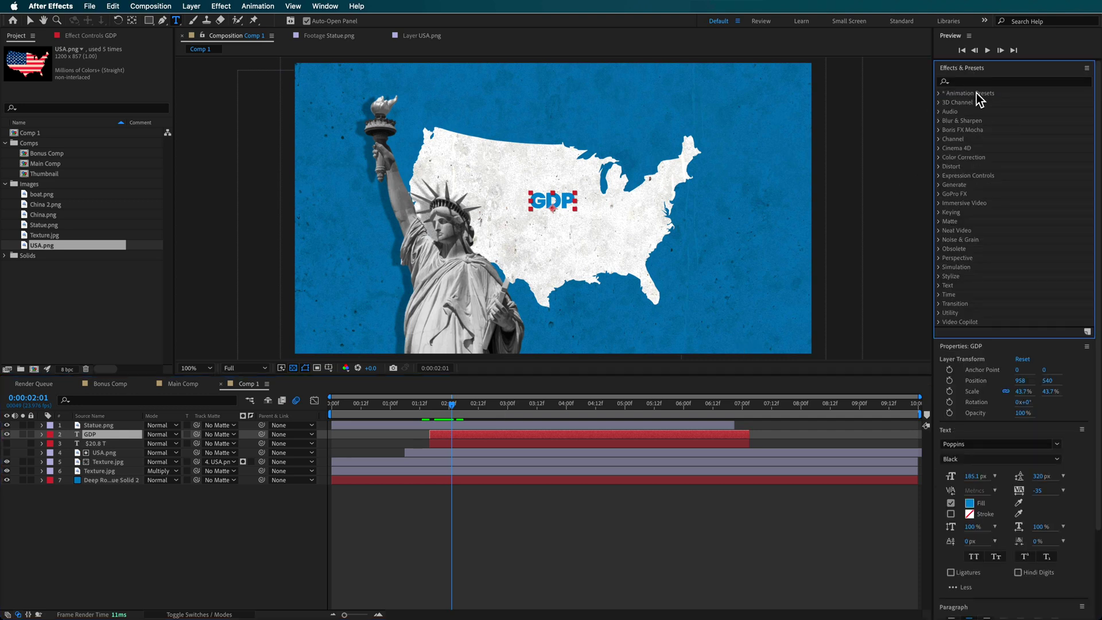
pyautogui.click(942, 95)
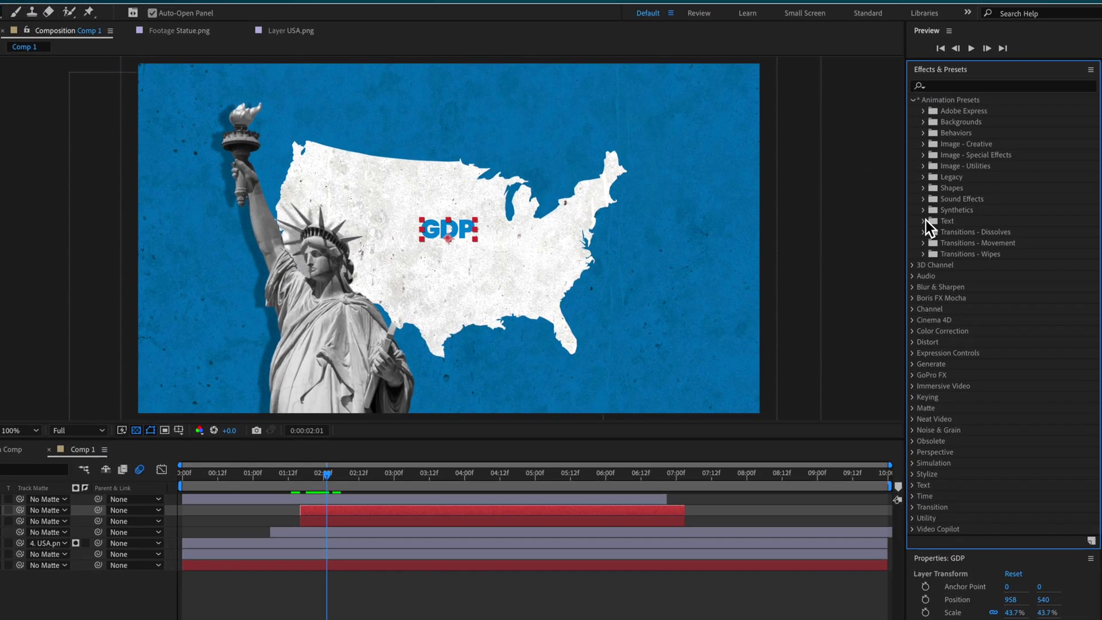
pyautogui.click(923, 221)
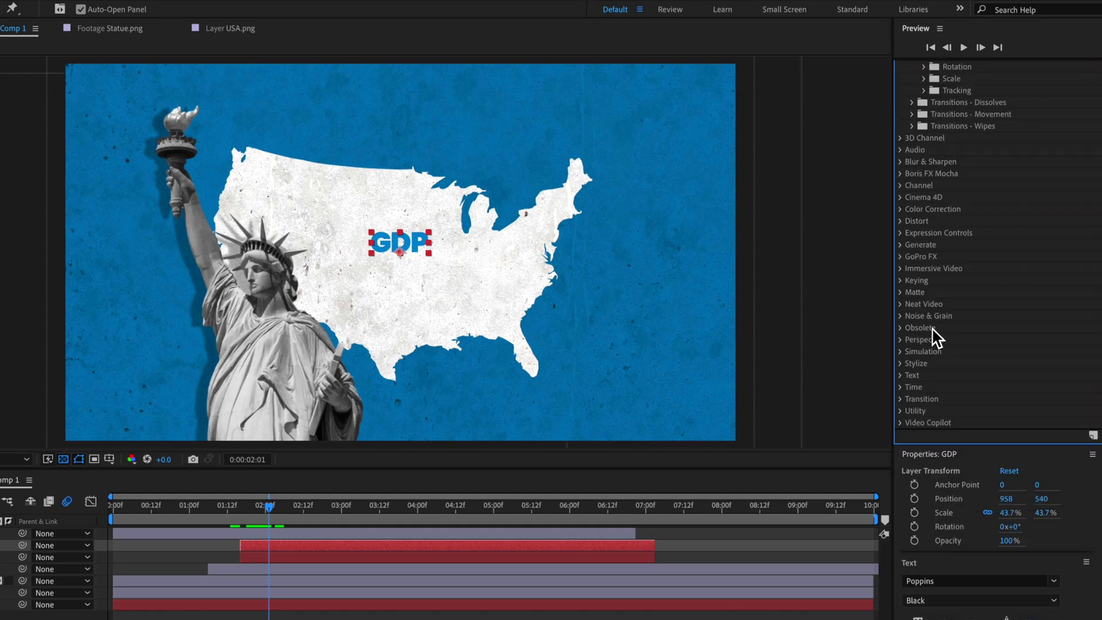
pyautogui.scroll(5, 947, 246)
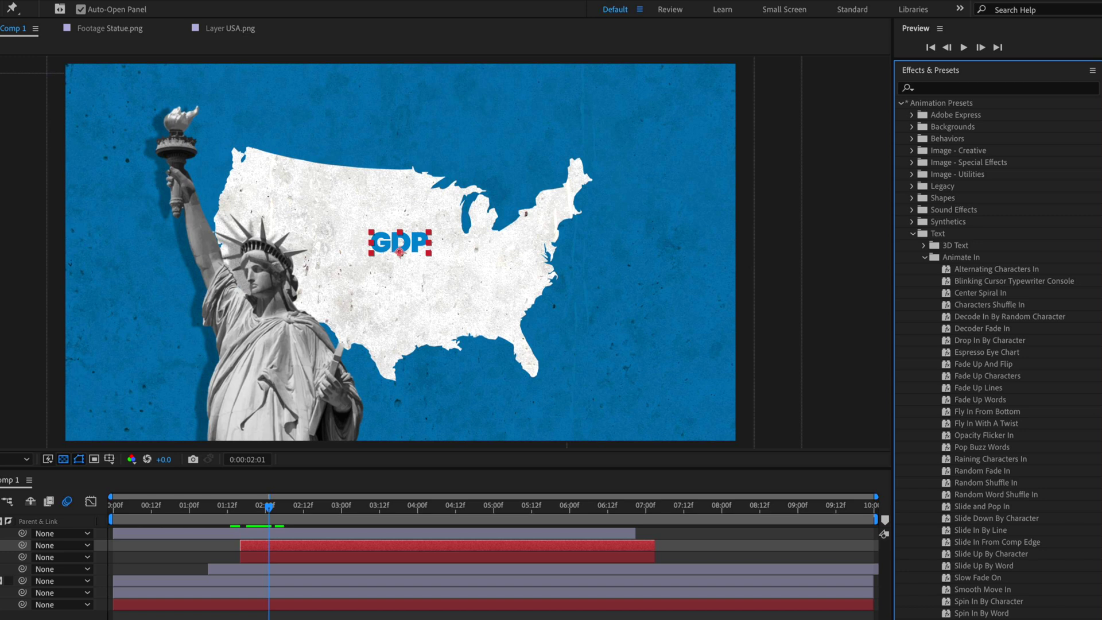
pyautogui.moveTo(972, 619); pyautogui.dragTo(254, 547)
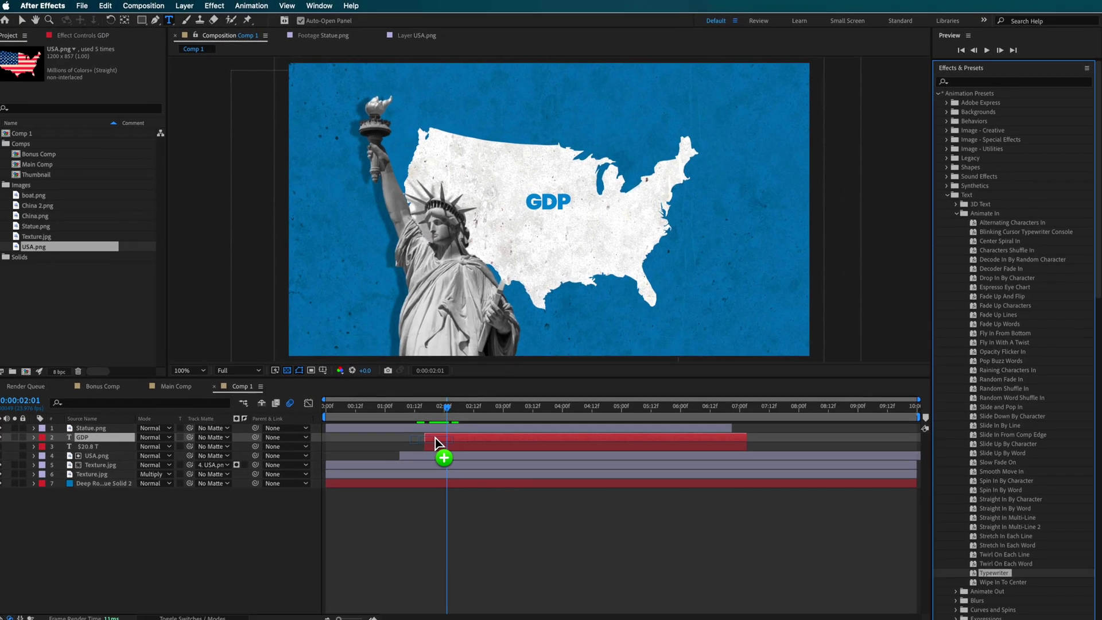
pyautogui.moveTo(435, 439); pyautogui.dragTo(1026, 544)
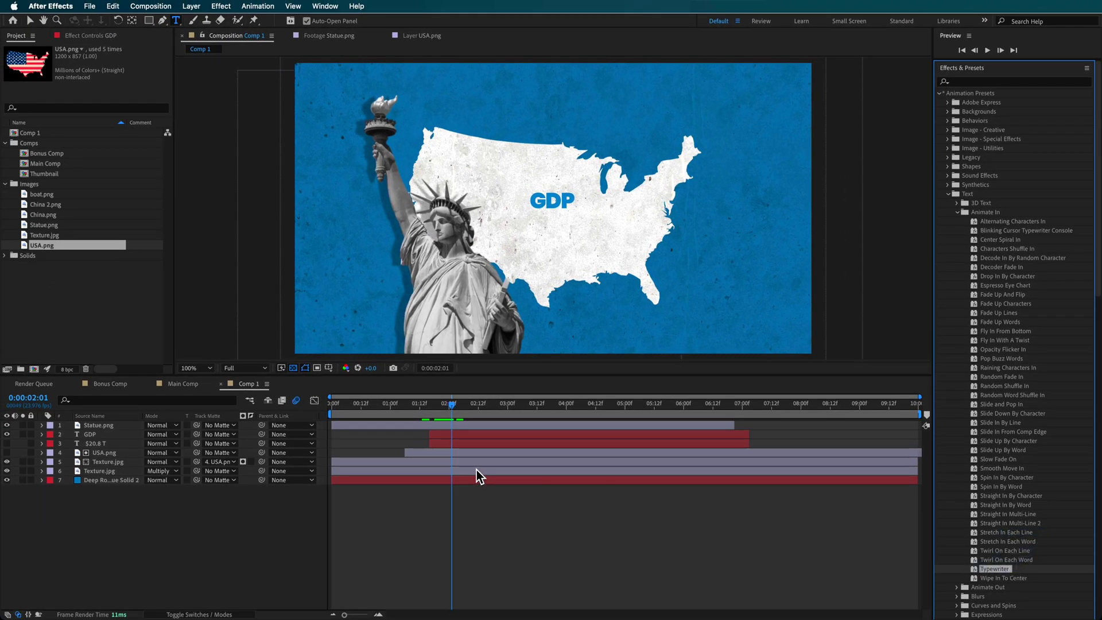
# - Move GDP's end Start keyframe to 02:01
pyautogui.click(446, 434)
pyautogui.press('j')
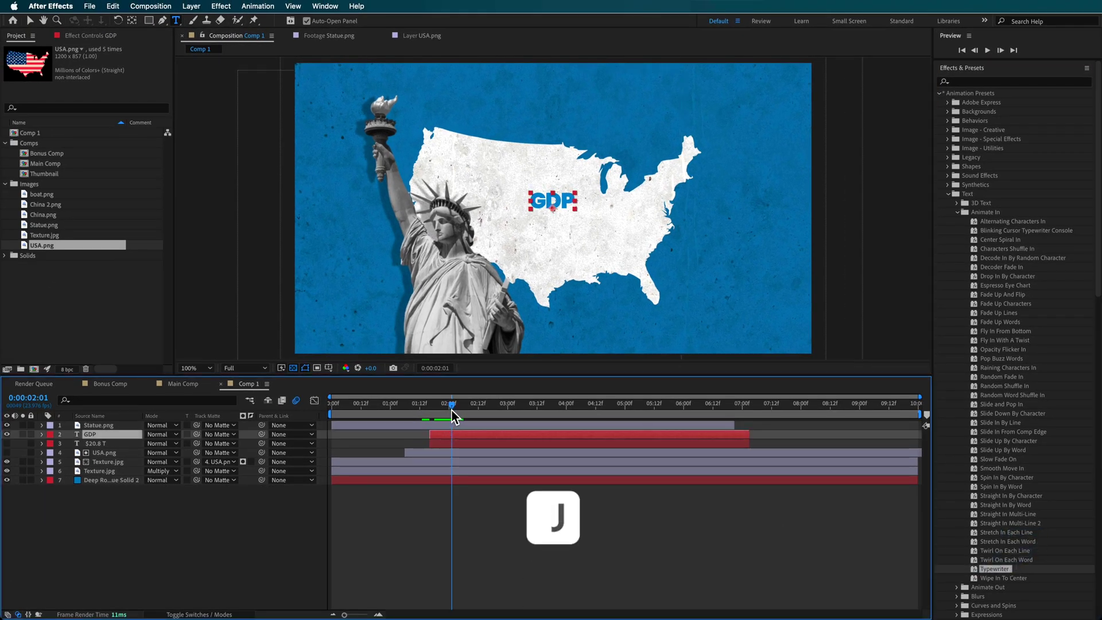
pyautogui.press('u')
pyautogui.moveTo(454, 454); pyautogui.dragTo(514, 453)
pyautogui.moveTo(465, 413)
pyautogui.mouseDown()
pyautogui.moveTo(546, 413)
pyautogui.moveTo(452, 413)
pyautogui.mouseUp()
pyautogui.press('super+z')
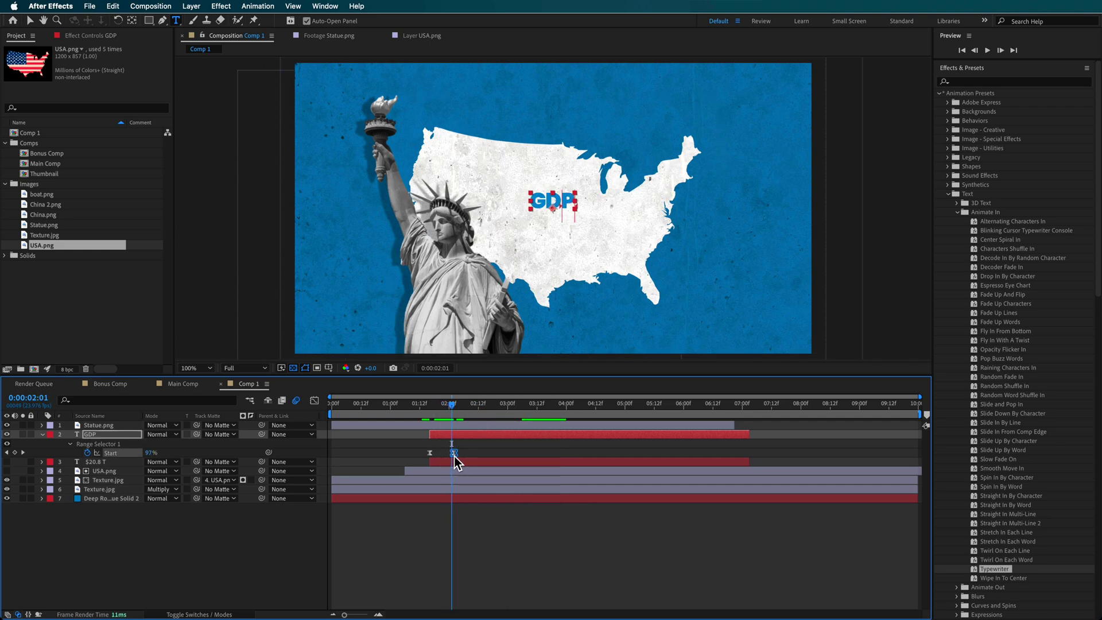
pyautogui.moveTo(453, 454); pyautogui.dragTo(451, 455)
# - Apply Easy Ease to the GDP Start keyframes
pyautogui.click(473, 449)
pyautogui.click(430, 454)
pyautogui.rightClick(430, 454)
pyautogui.moveTo(488, 608)
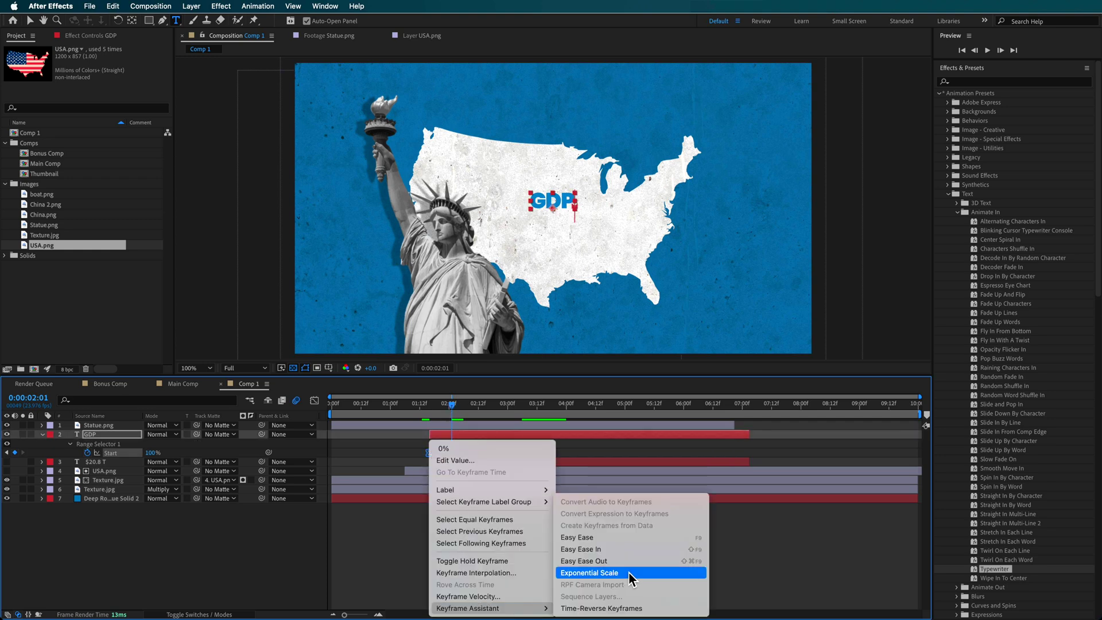
pyautogui.click(632, 565)
pyautogui.click(95, 462)
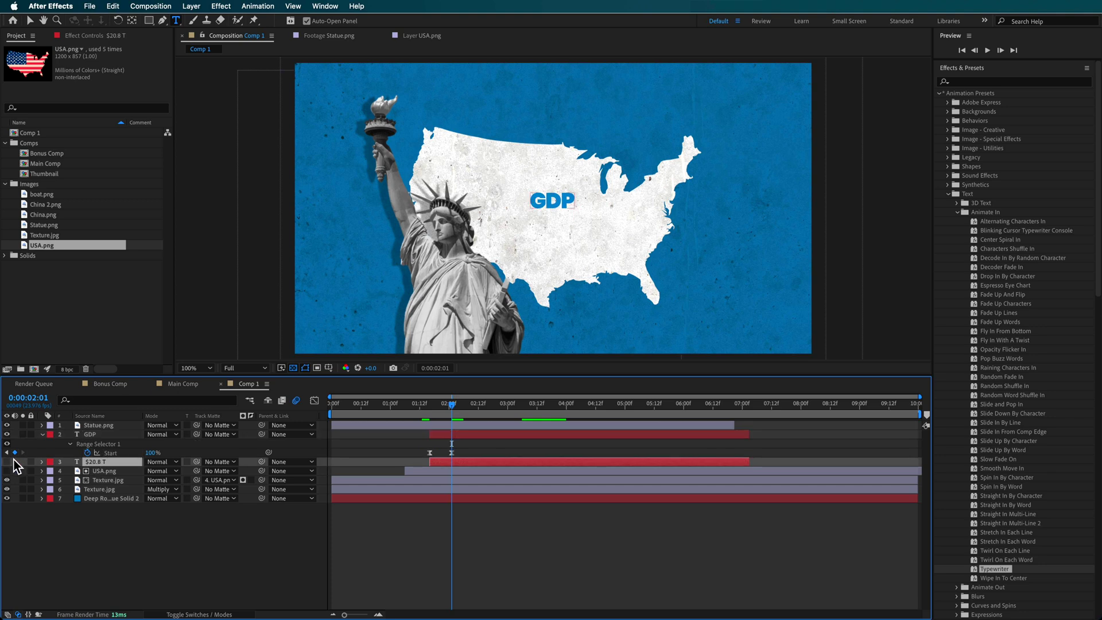
pyautogui.click(6, 462)
# - Apply Slide Up By Character to the $20.8 T title and play it back
pyautogui.moveTo(445, 410); pyautogui.dragTo(470, 414)
pyautogui.doubleClick(979, 442)
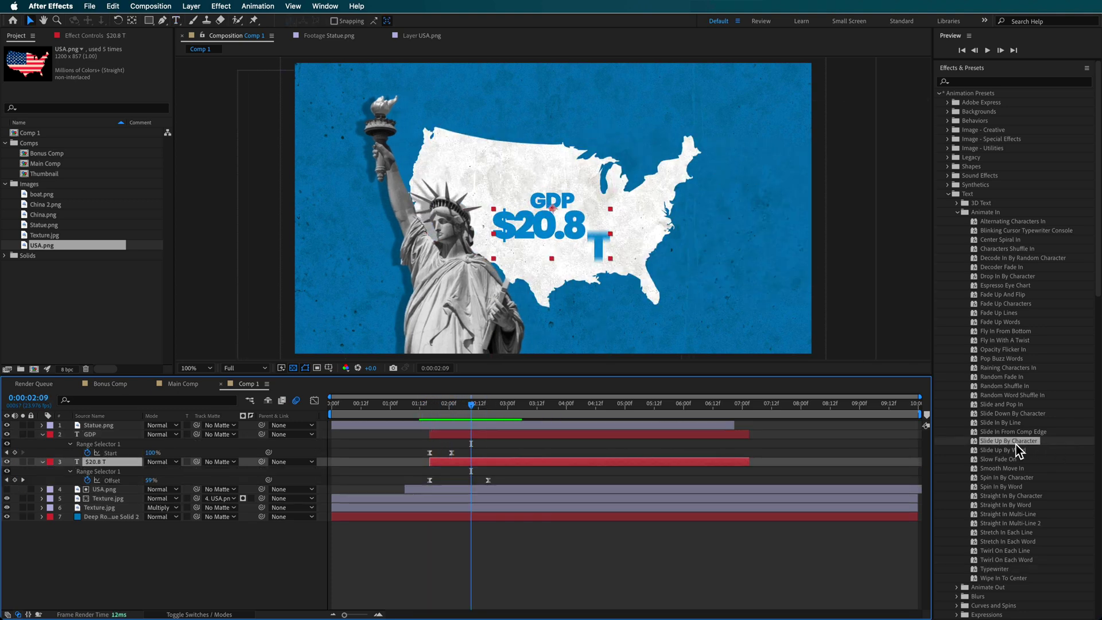
pyautogui.moveTo(467, 405); pyautogui.dragTo(427, 413)
pyautogui.press('space')
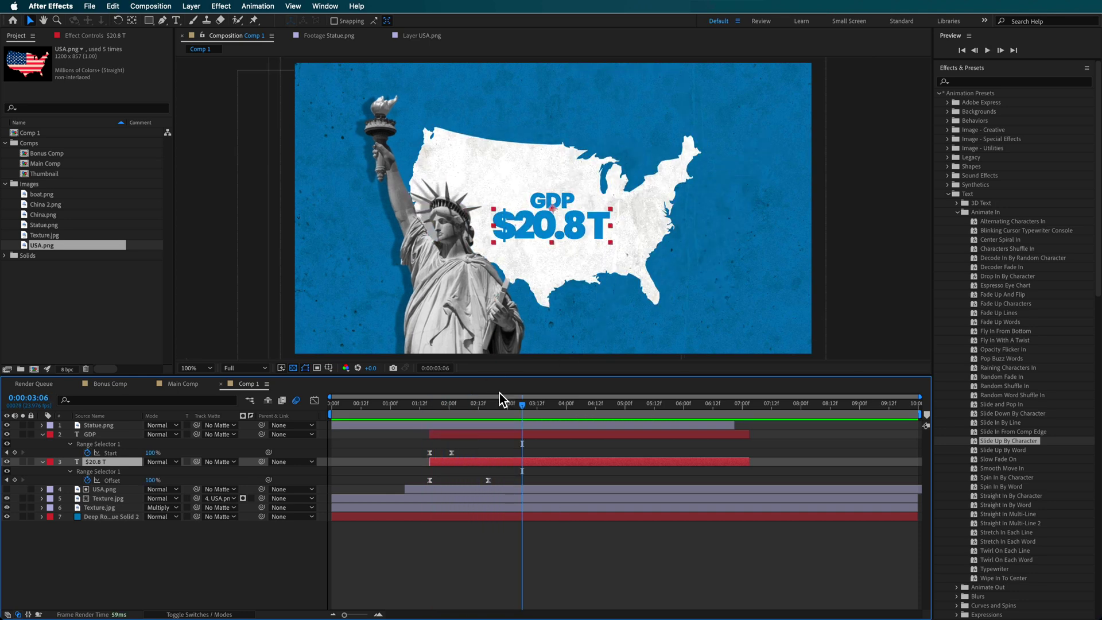
# - Shift the GDP and $20.8 T titles together slightly left on the map
pyautogui.keyDown('shift'); pyautogui.click(507, 434); pyautogui.keyUp('shift')
pyautogui.moveTo(555, 205); pyautogui.dragTo(540, 205)
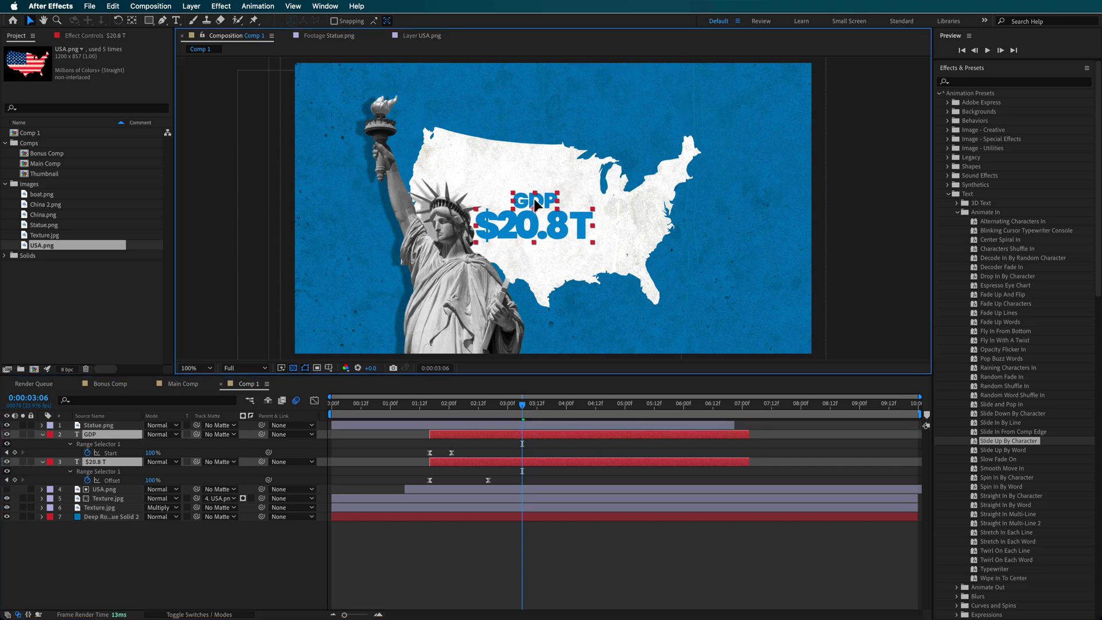
pyautogui.moveTo(523, 416); pyautogui.dragTo(492, 416)
pyautogui.click(480, 600)
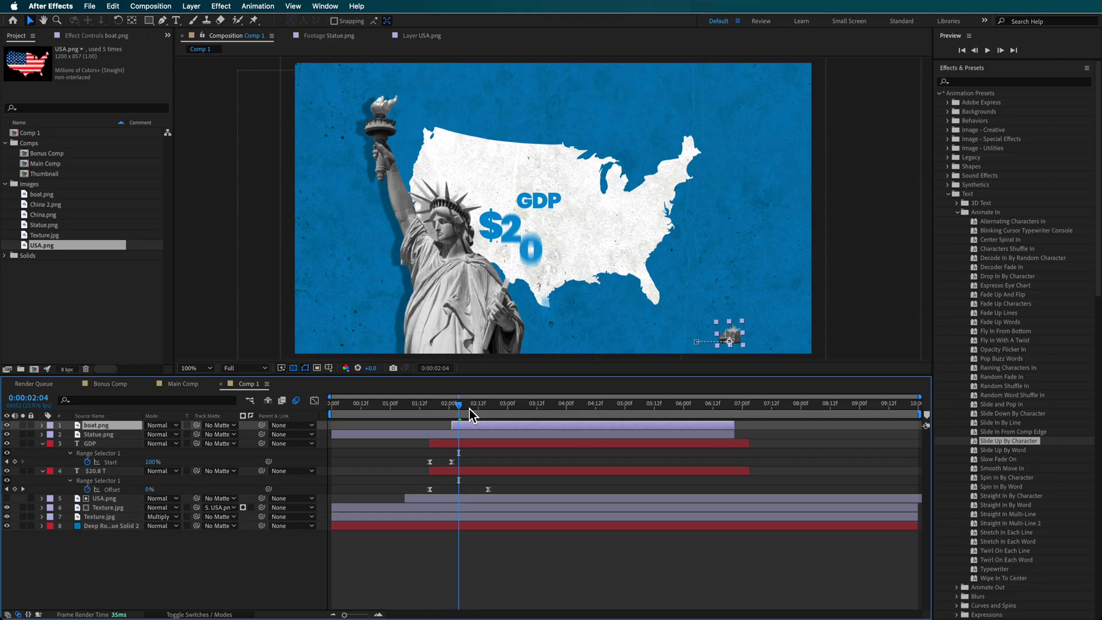
# - Enable Tint and Drop Shadow on boat.png, matching Statue.png's effects
pyautogui.moveTo(454, 411); pyautogui.dragTo(517, 411)
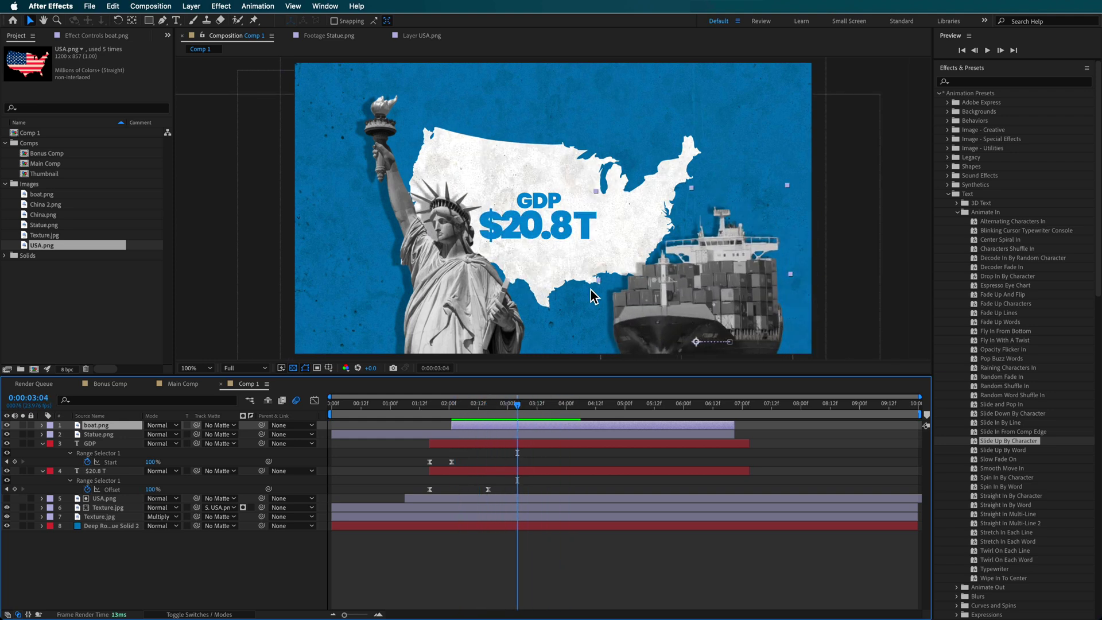
pyautogui.doubleClick(57, 196)
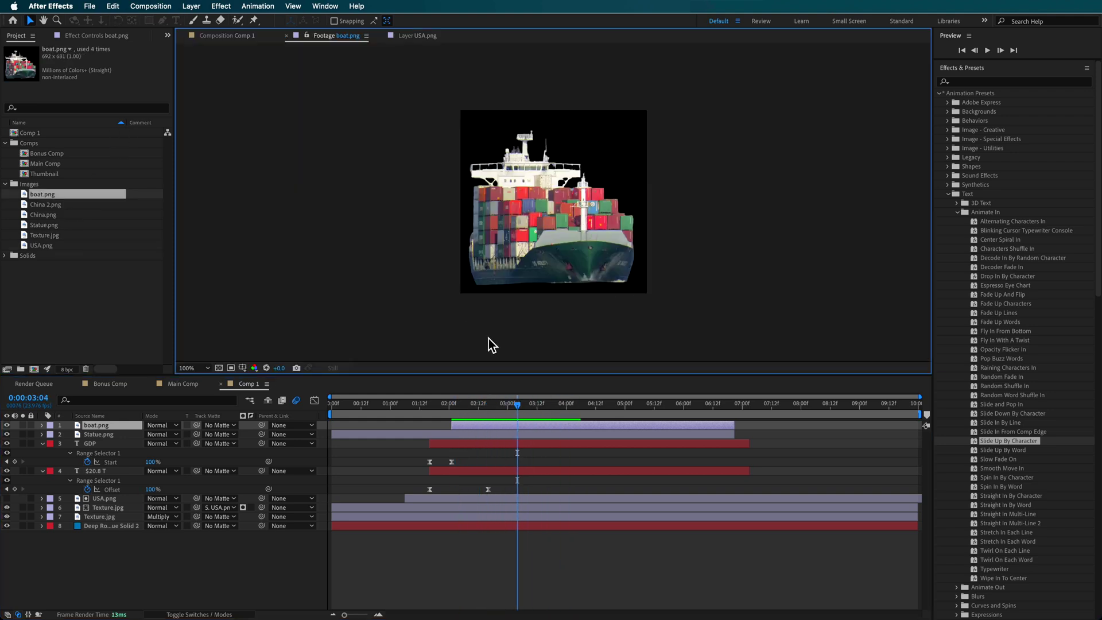
pyautogui.click(184, 383)
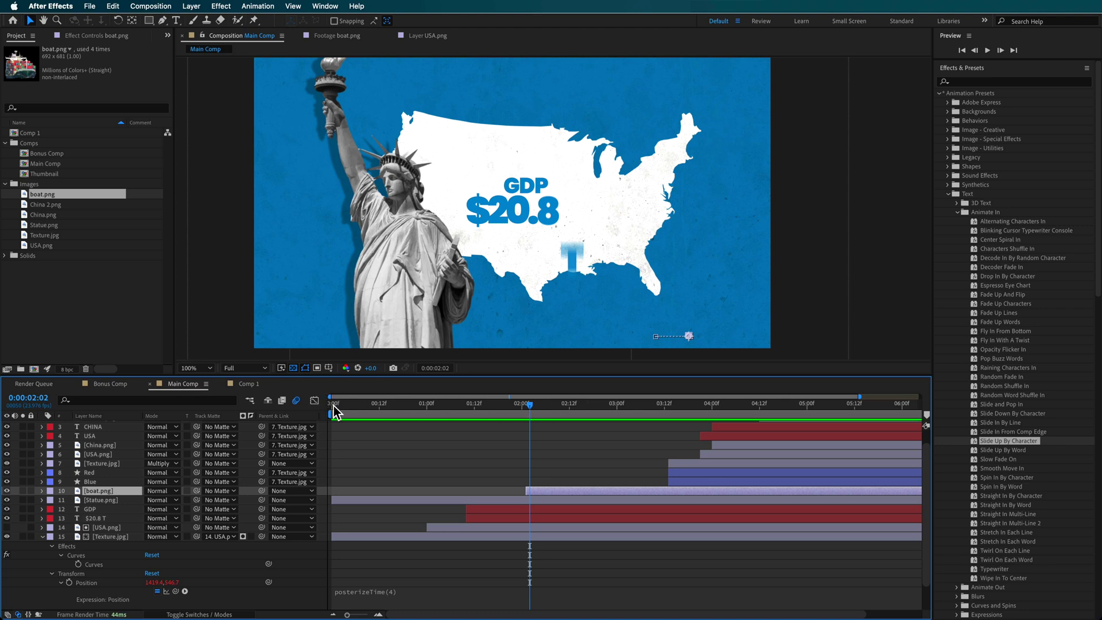
pyautogui.click(245, 384)
pyautogui.moveTo(518, 408); pyautogui.dragTo(532, 407)
pyautogui.press('F3')
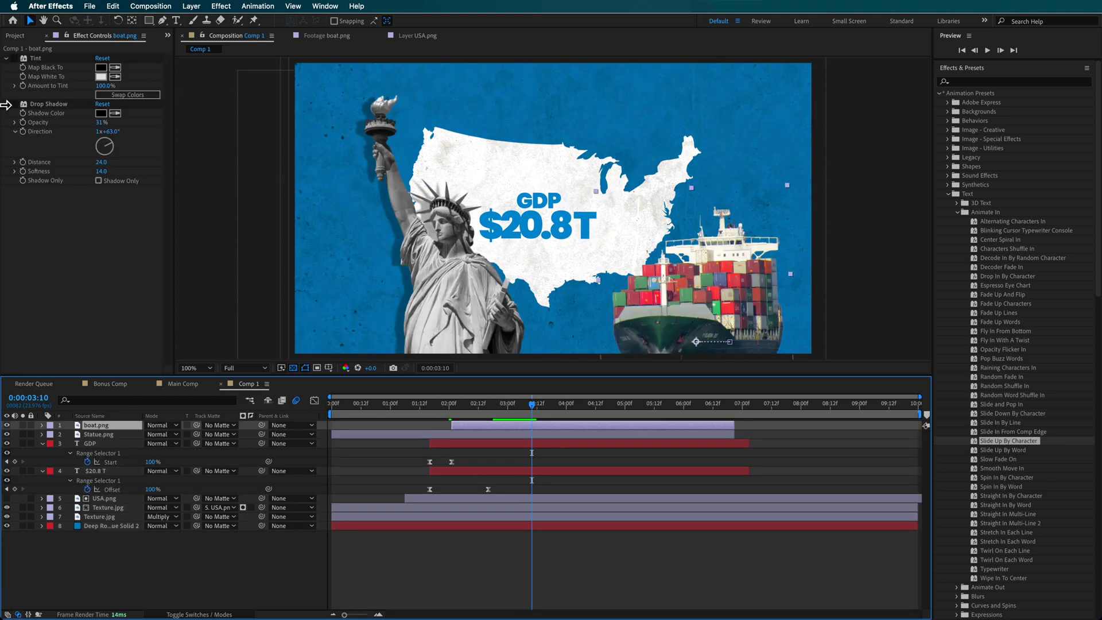
pyautogui.click(14, 58)
pyautogui.click(14, 105)
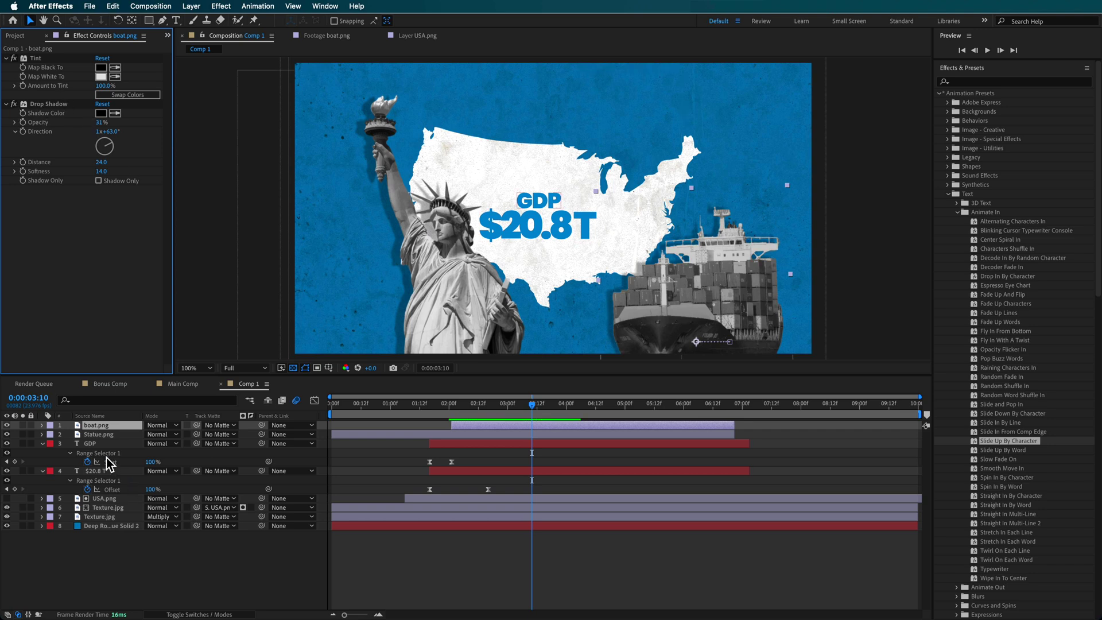
pyautogui.click(99, 435)
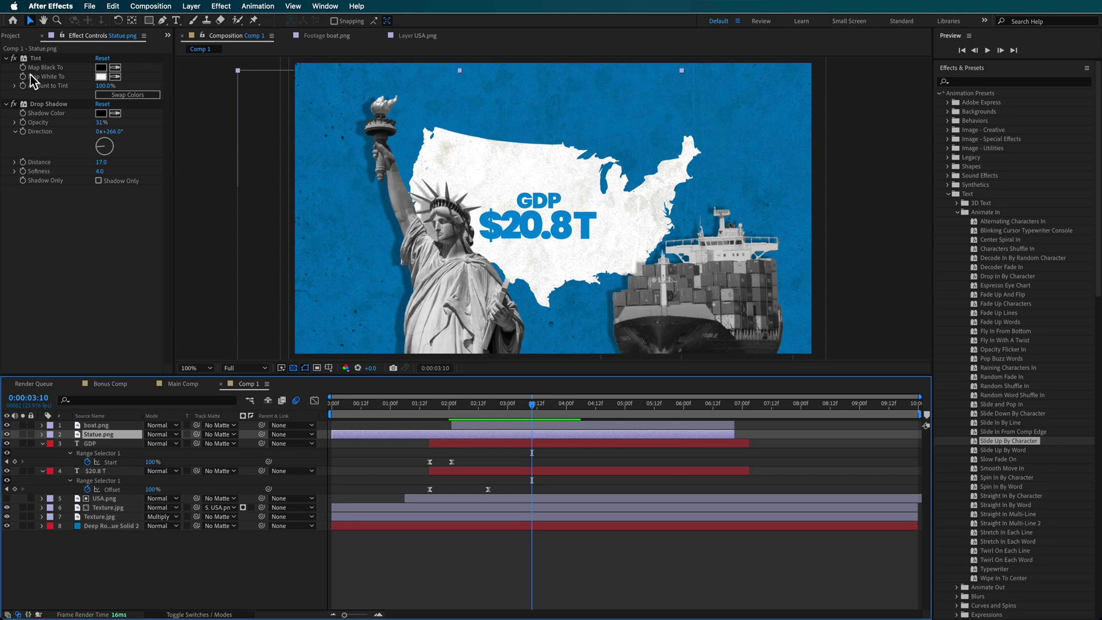
pyautogui.click(99, 425)
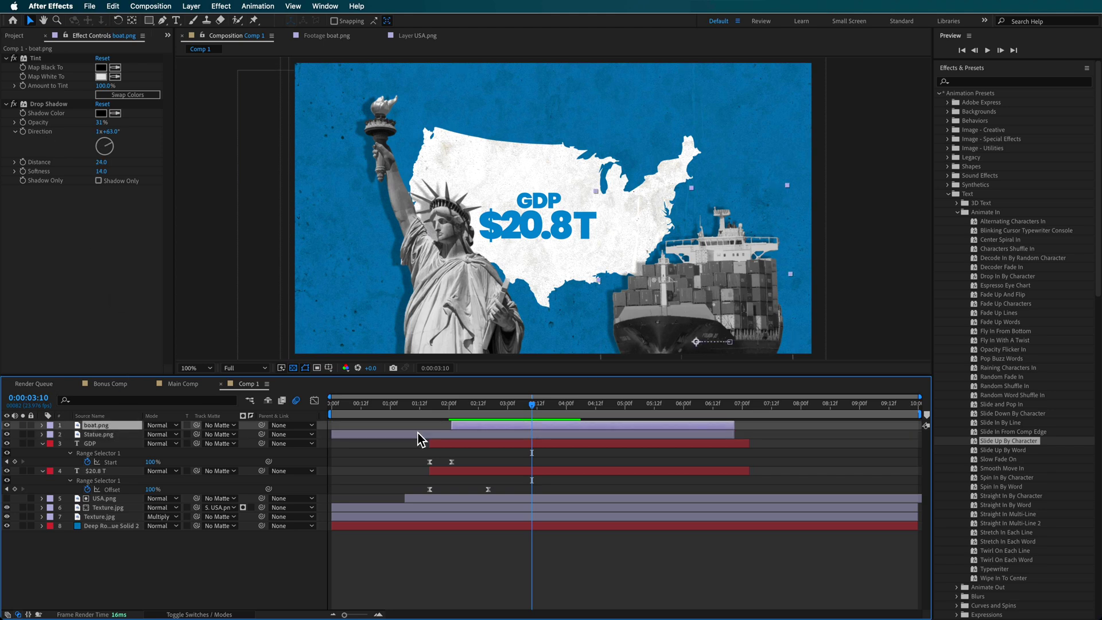
pyautogui.moveTo(515, 415); pyautogui.dragTo(457, 412)
pyautogui.press('u')
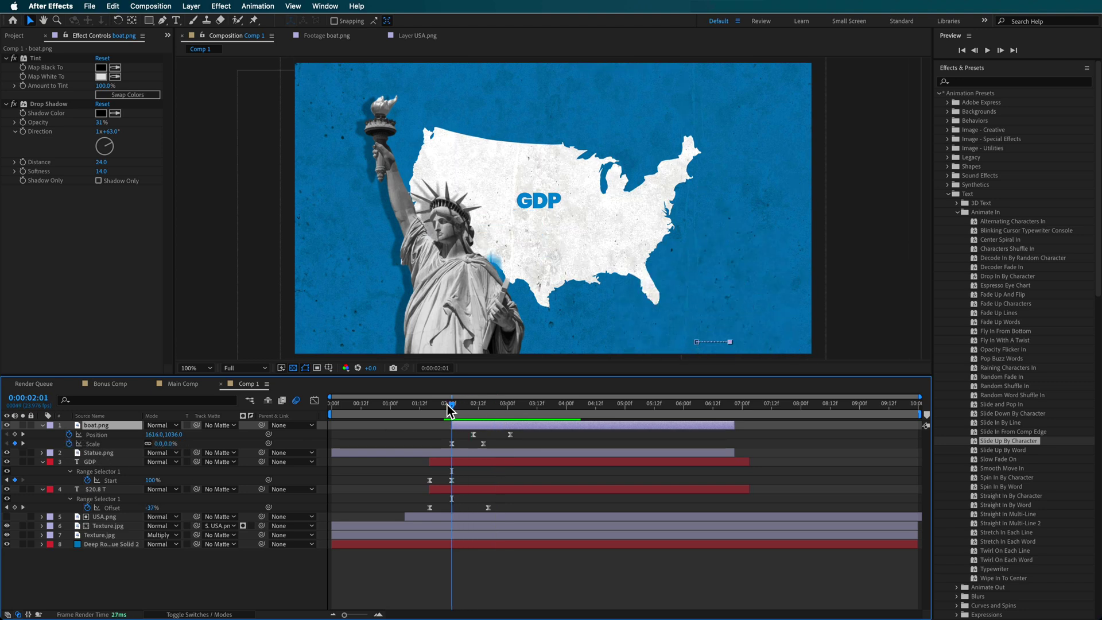
# - Nudge the ship's Position keyframe slightly right in the frame
pyautogui.moveTo(446, 405); pyautogui.dragTo(484, 410)
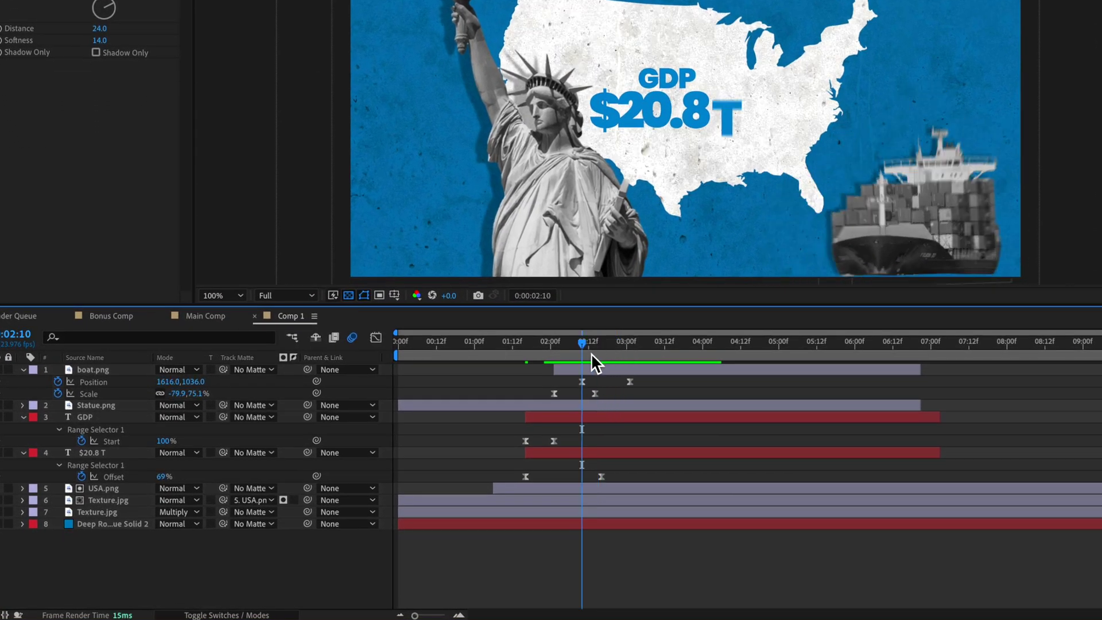
pyautogui.click(113, 382)
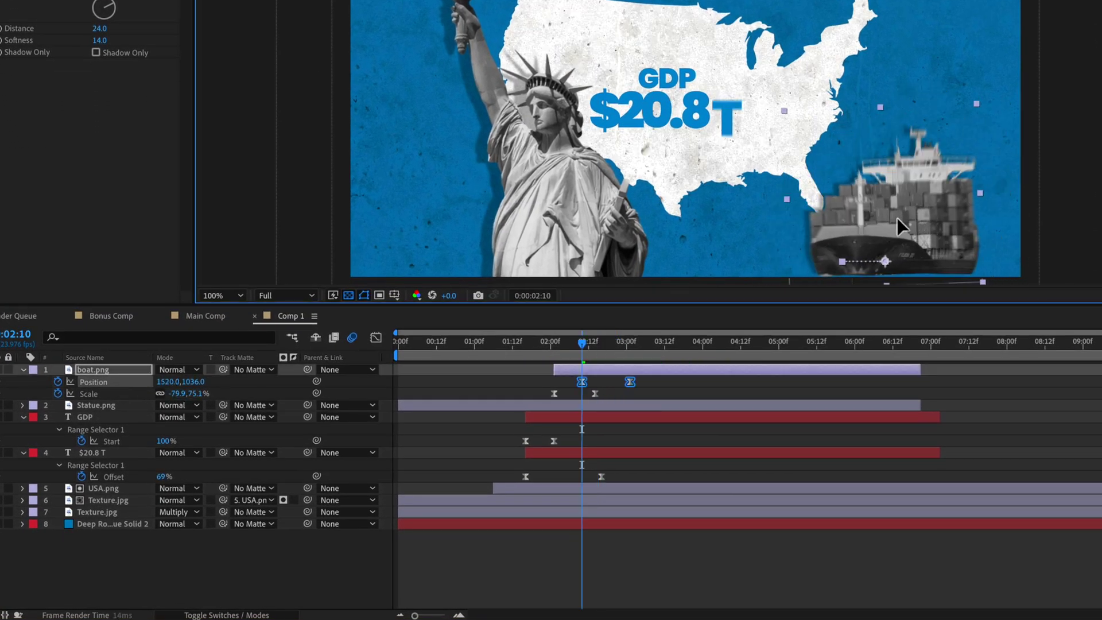
pyautogui.click(601, 381)
pyautogui.click(583, 381)
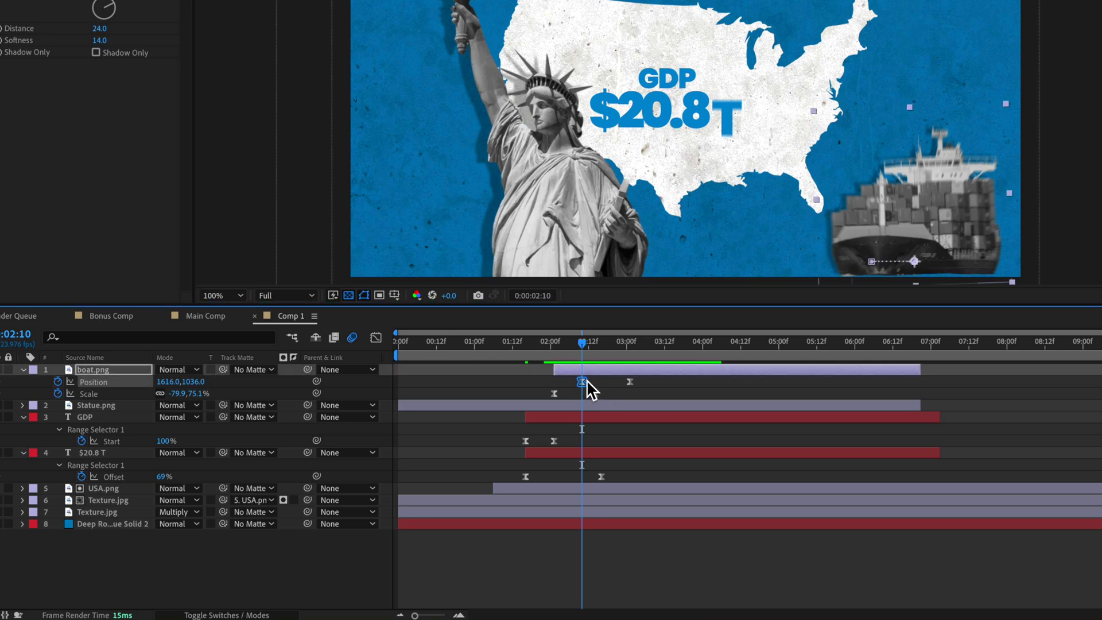
pyautogui.moveTo(908, 199)
pyautogui.mouseDown()
pyautogui.moveTo(936, 198)
pyautogui.moveTo(912, 202)
pyautogui.mouseUp()
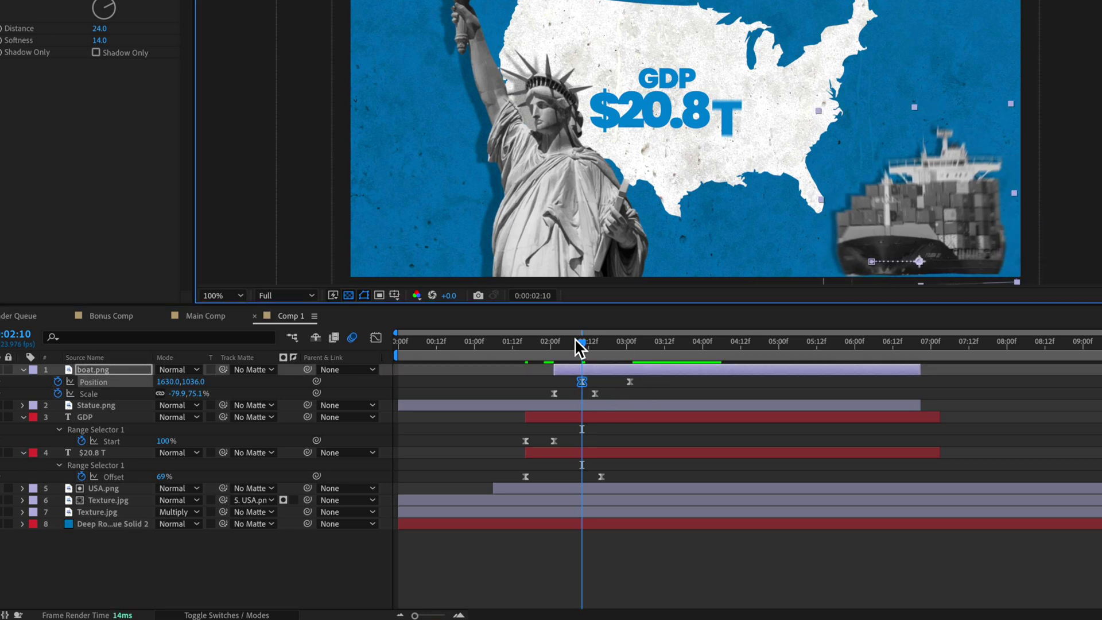
pyautogui.moveTo(585, 348); pyautogui.dragTo(540, 401)
# - Apply Easy Ease to the ship's Position and Scale keyframes and preview the entrance
pyautogui.rightClick(553, 394)
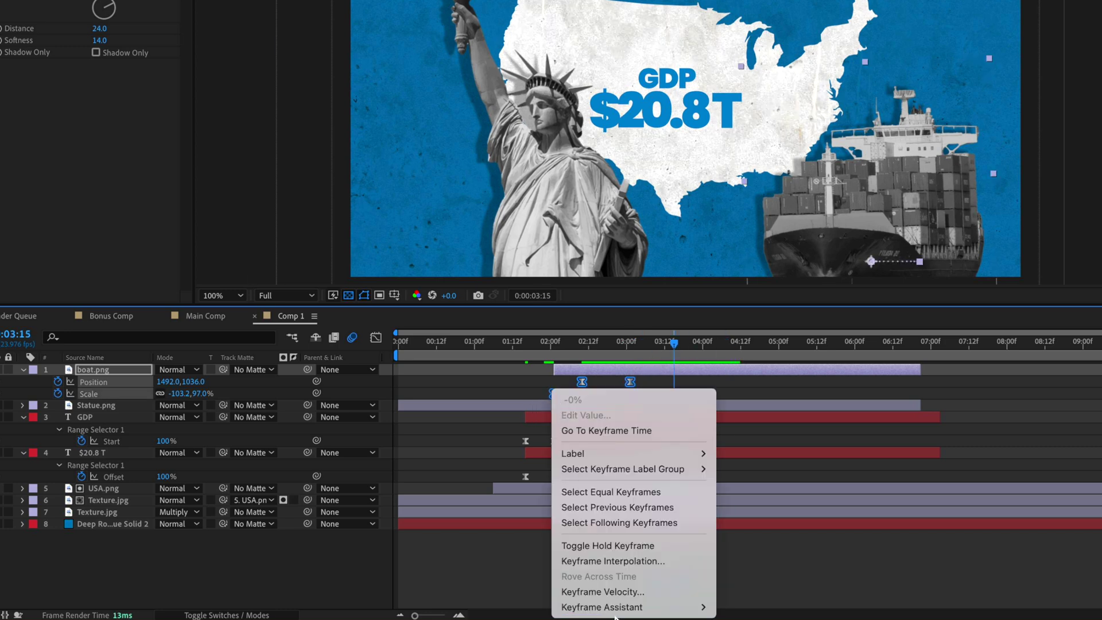
pyautogui.moveTo(614, 607)
pyautogui.click(738, 446)
pyautogui.click(556, 345)
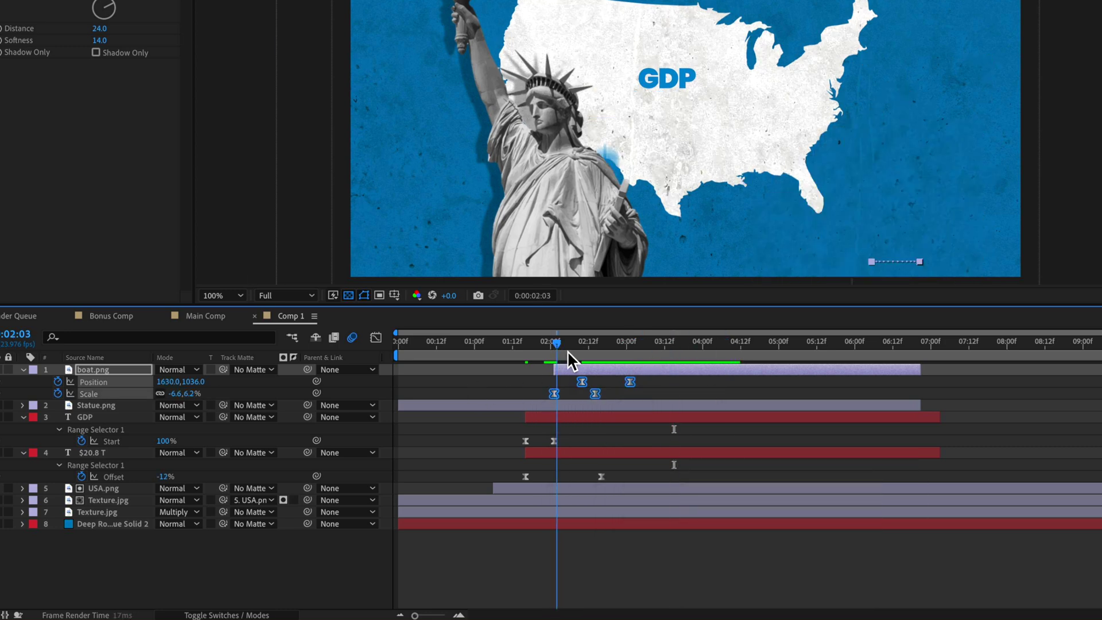
pyautogui.moveTo(567, 350); pyautogui.dragTo(643, 353)
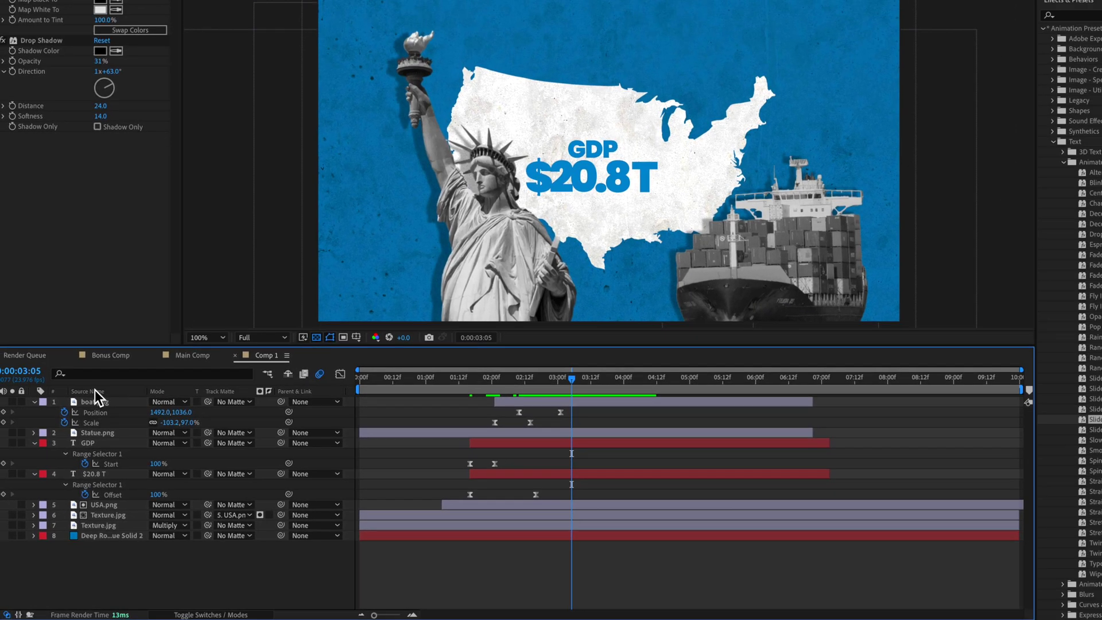
pyautogui.click(105, 468)
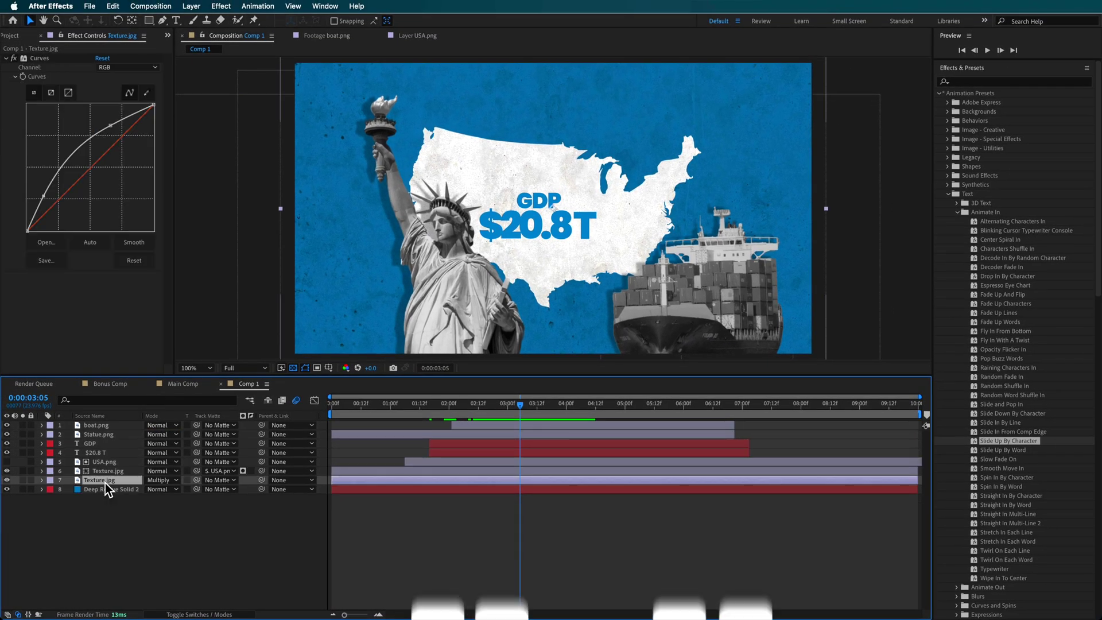
pyautogui.press('super+d')
# - Move the Texture.jpg copy to the top and start it at 03:08
pyautogui.moveTo(102, 467); pyautogui.dragTo(99, 421)
pyautogui.moveTo(361, 427); pyautogui.dragTo(538, 413)
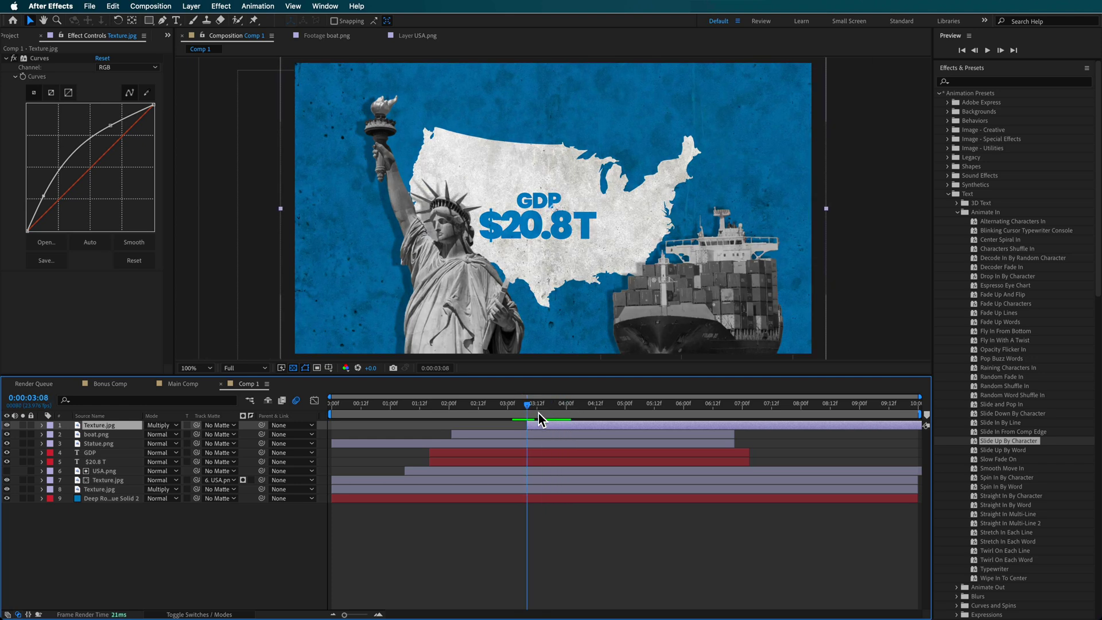
pyautogui.click(350, 553)
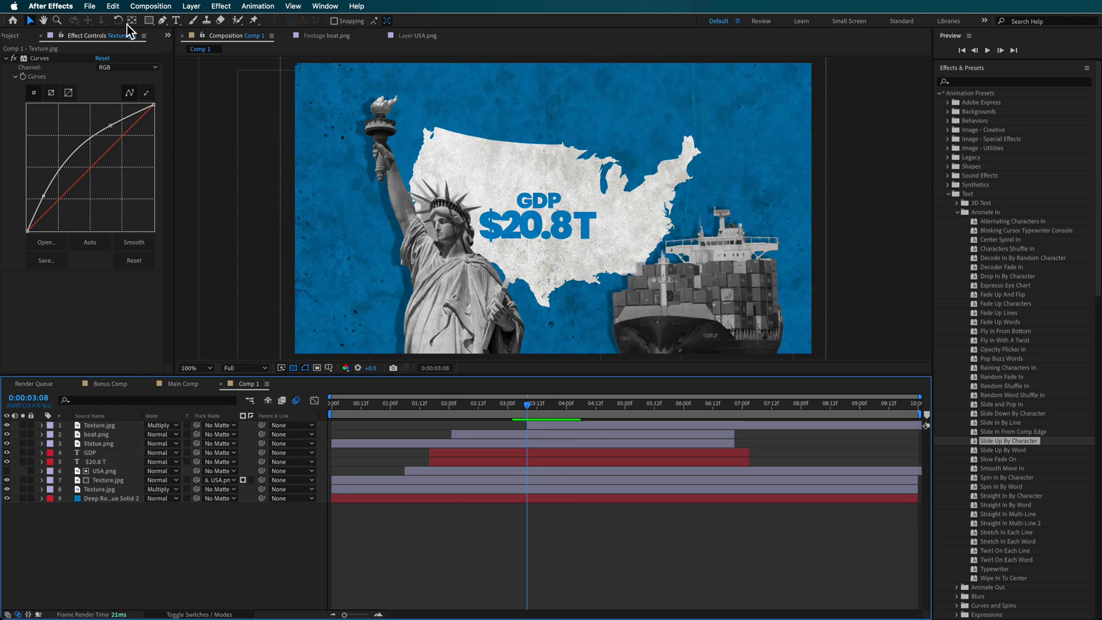
# - Duplicate the Deep Royal Blue solid above the images and narrow it to the left side
pyautogui.click(99, 498)
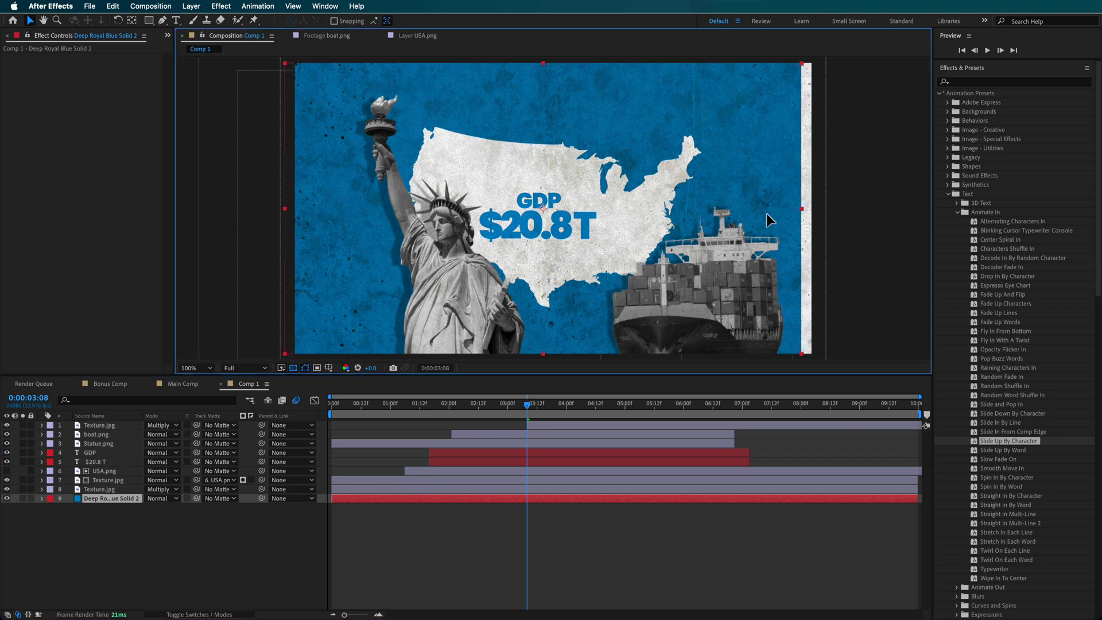
pyautogui.press('super+d')
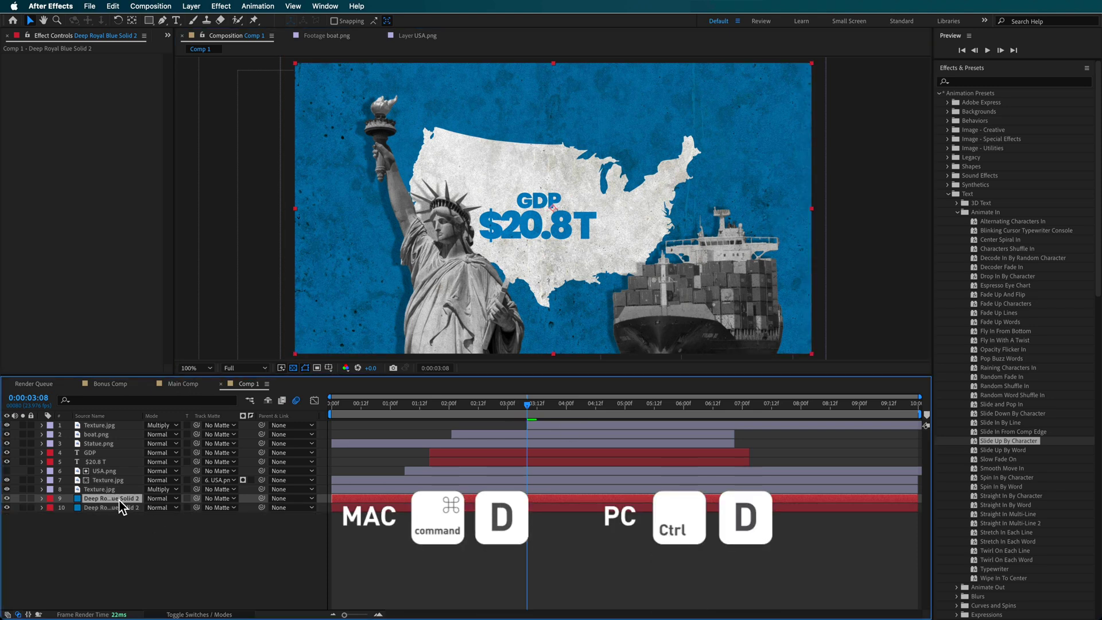
pyautogui.moveTo(126, 412); pyautogui.dragTo(127, 432)
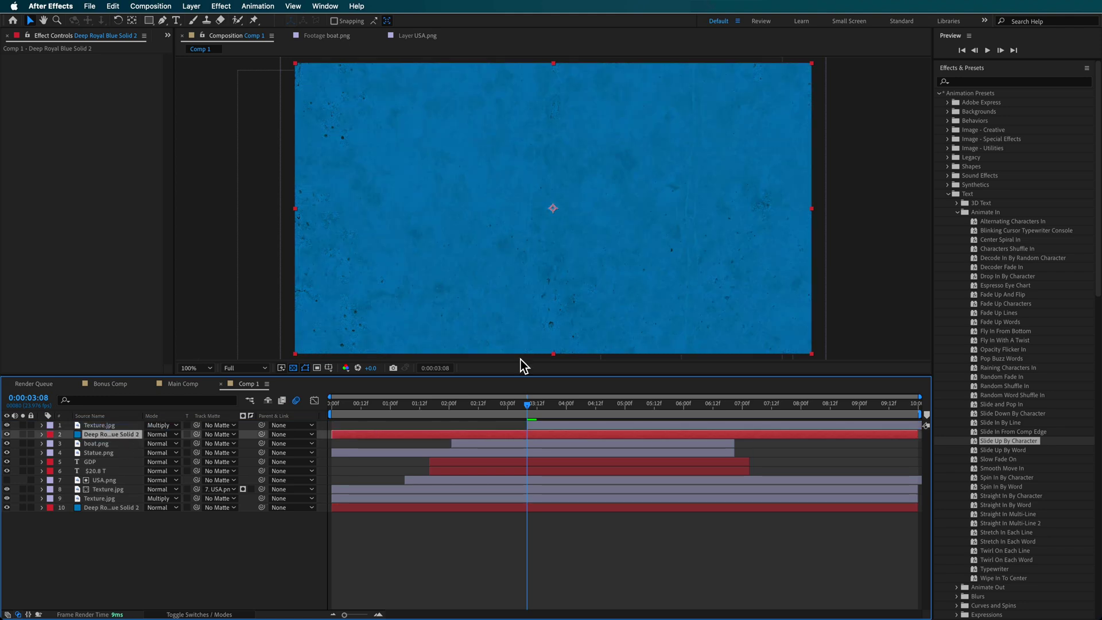
pyautogui.moveTo(811, 214); pyautogui.dragTo(482, 240)
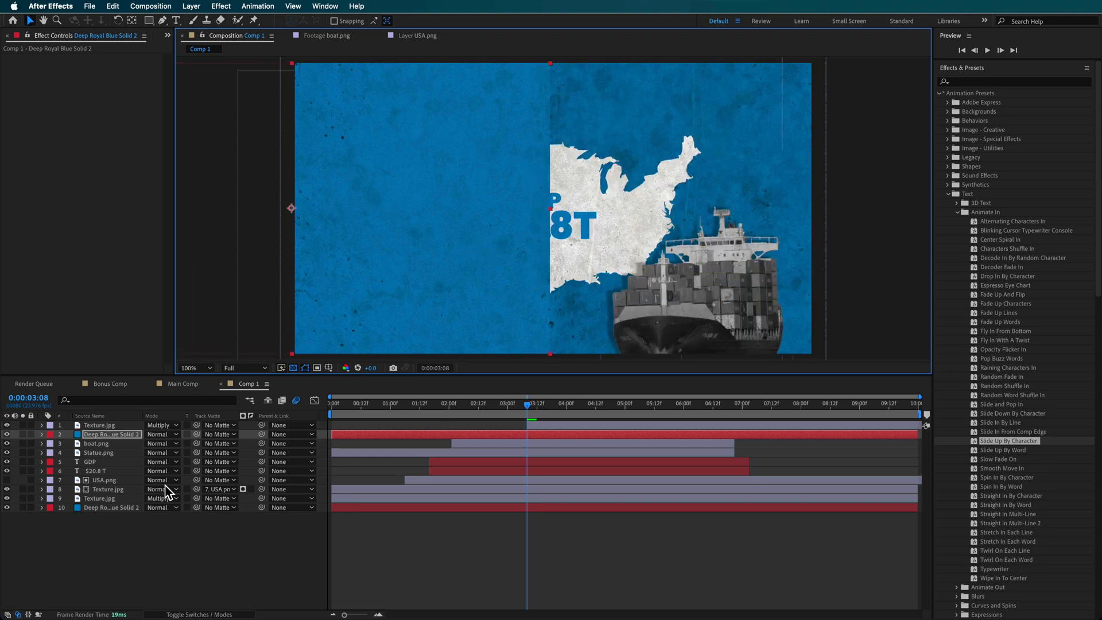
# - Start the blue panel at 03:08 and parent it to the top Texture.jpg
pyautogui.click(89, 437)
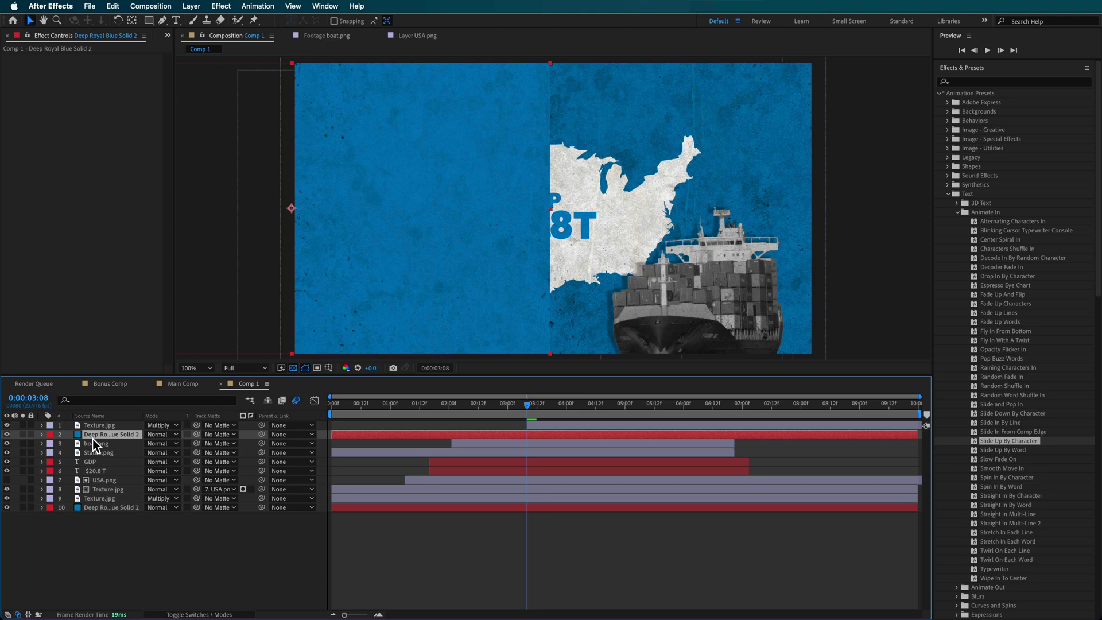
pyautogui.moveTo(431, 442); pyautogui.dragTo(546, 437)
pyautogui.press('pageup')
pyautogui.press('pageup')
pyautogui.press('pageup')
pyautogui.moveTo(231, 438); pyautogui.dragTo(113, 428)
pyautogui.click(112, 428)
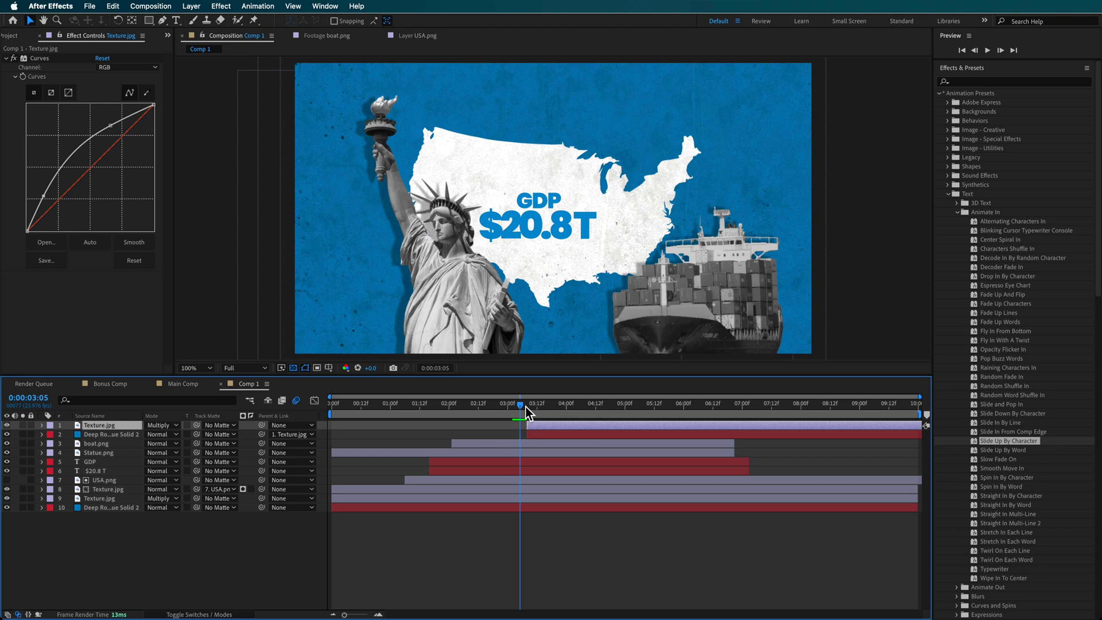
pyautogui.moveTo(525, 412); pyautogui.dragTo(531, 413)
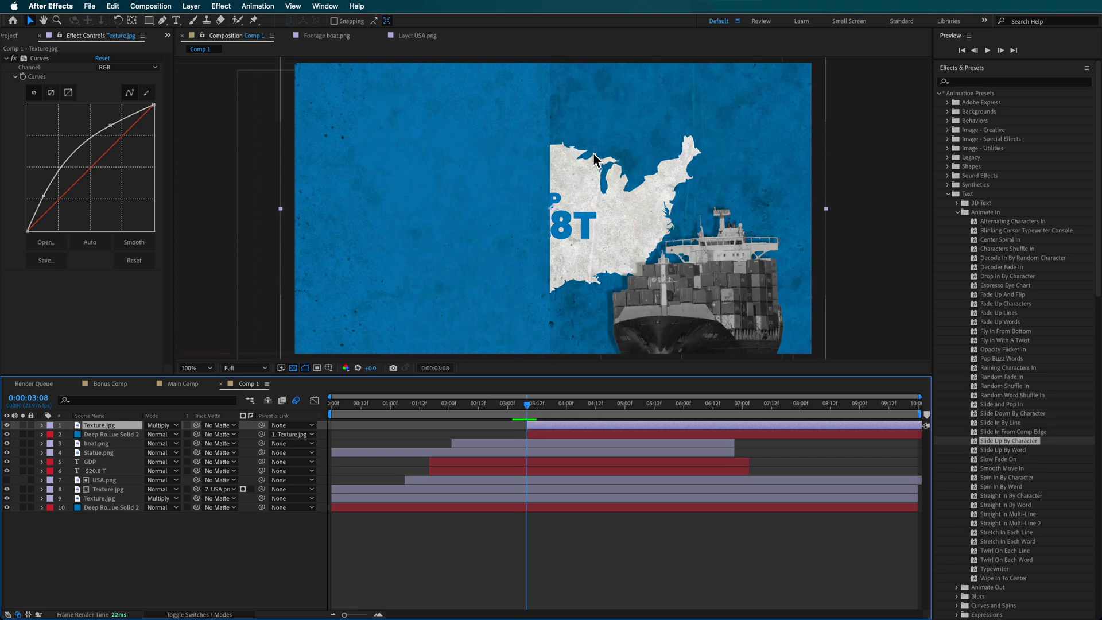
pyautogui.press('p')
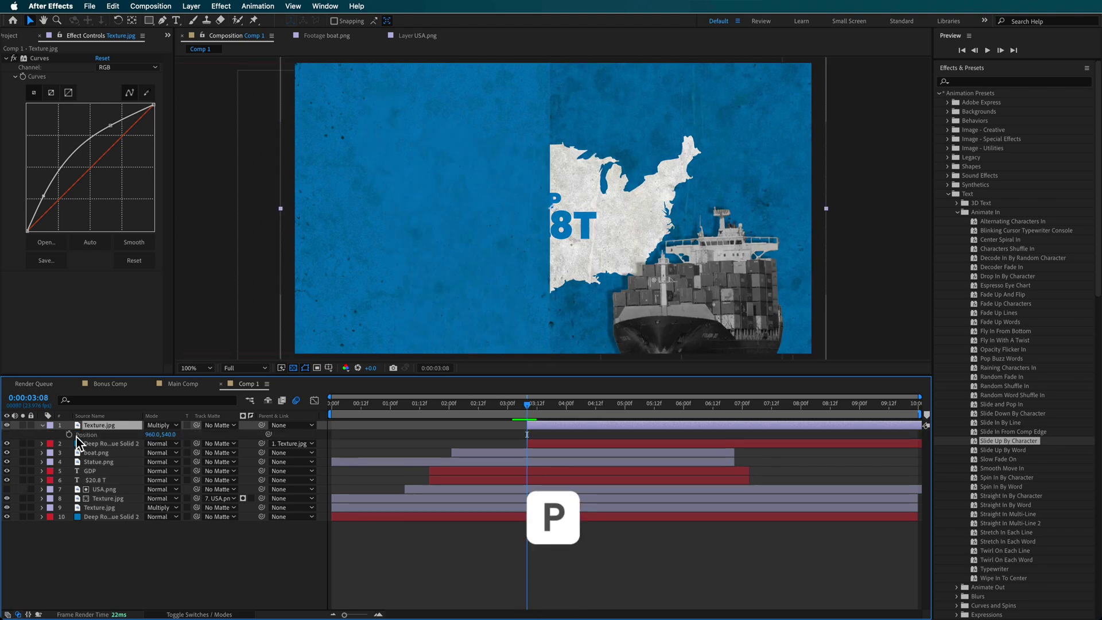
# - Lower Texture.jpg's first Position keyframe to Y 1780 so the wipe starts below frame
pyautogui.press('space')
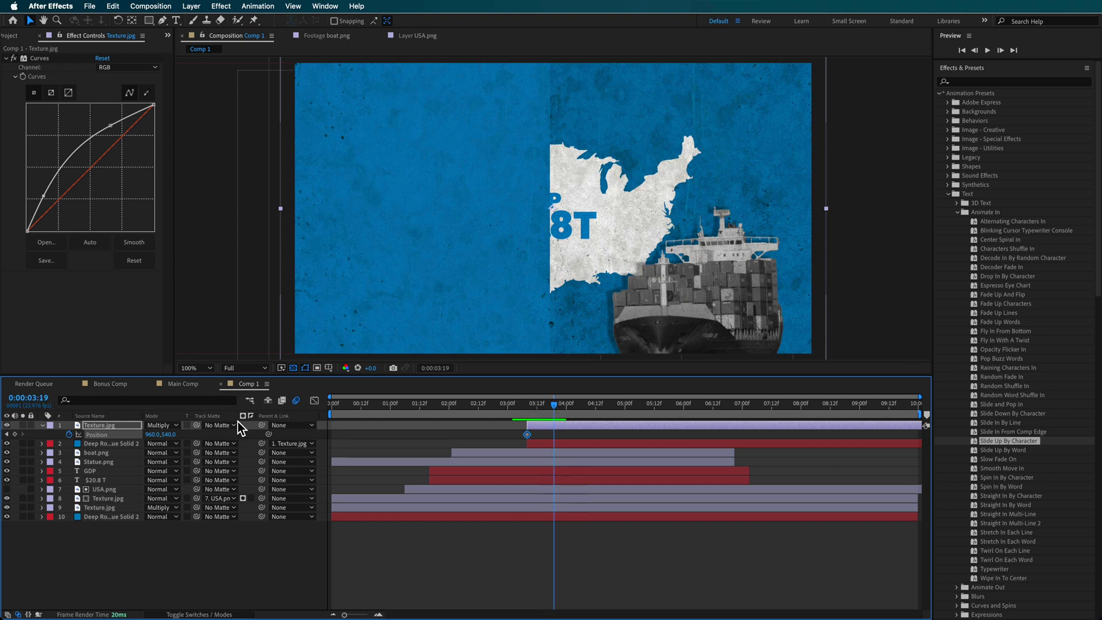
pyautogui.click(7, 435)
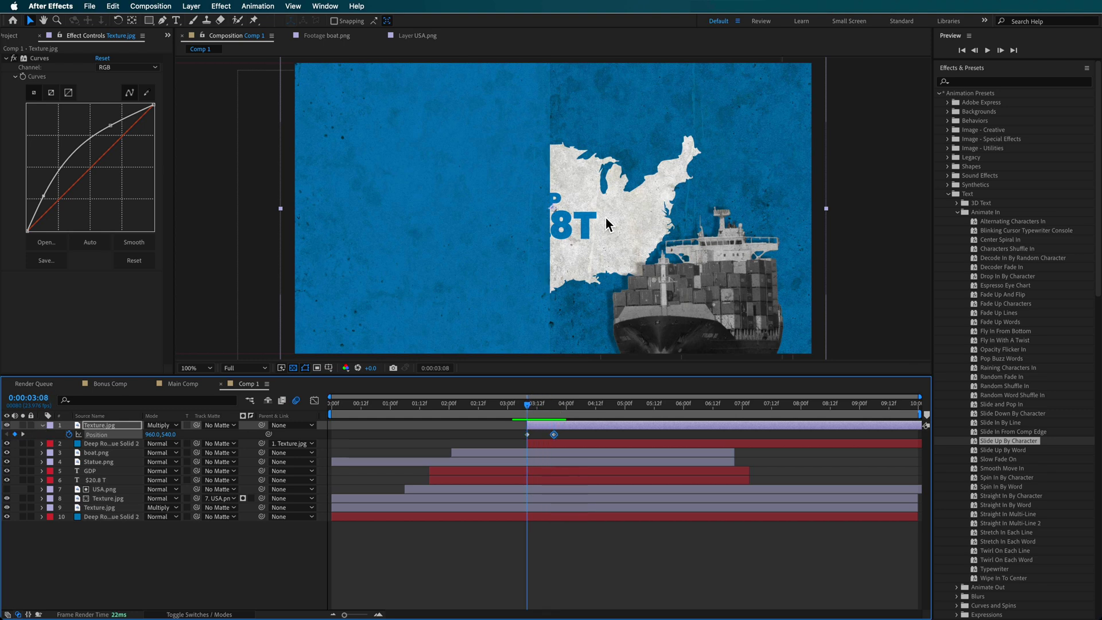
pyautogui.moveTo(601, 527); pyautogui.dragTo(602, 550)
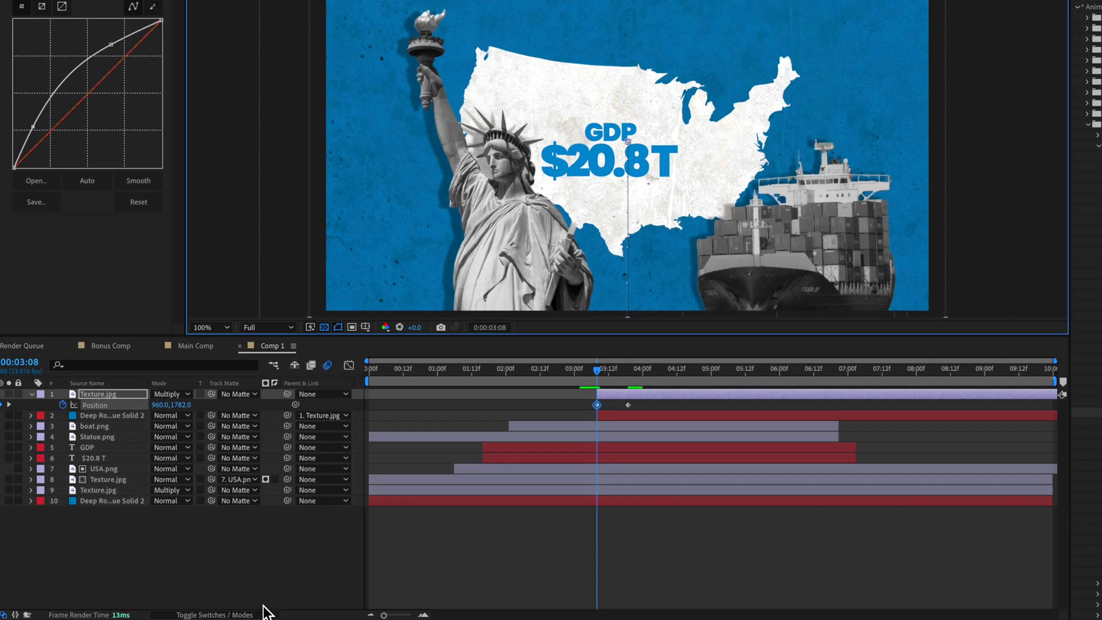
pyautogui.click(200, 614)
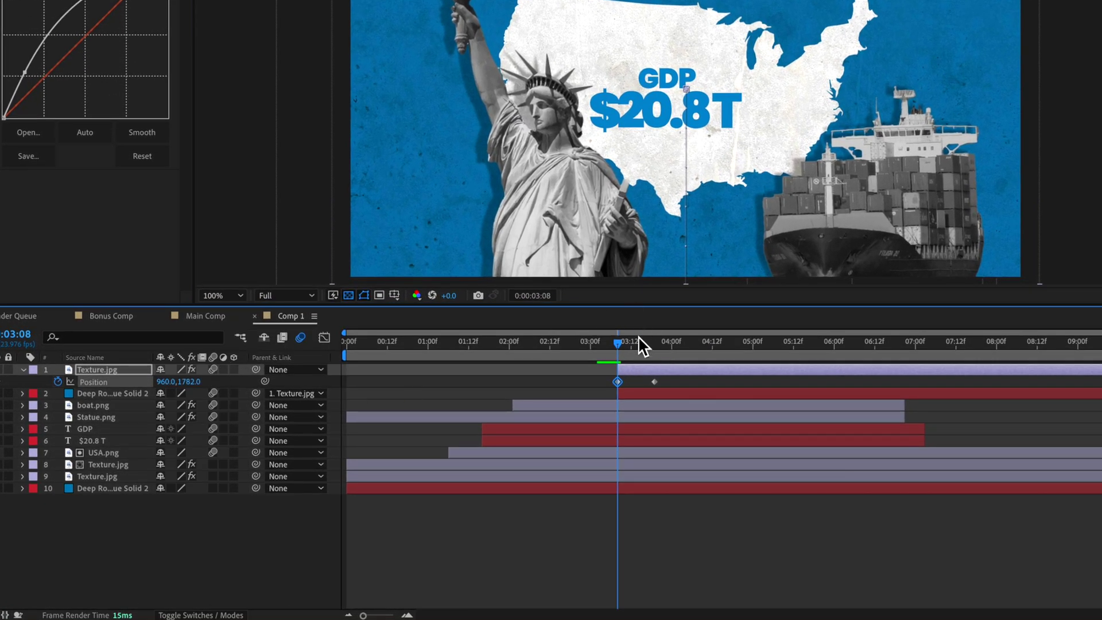
pyautogui.moveTo(640, 339)
pyautogui.mouseDown()
pyautogui.moveTo(627, 344)
pyautogui.moveTo(663, 348)
pyautogui.moveTo(646, 351)
pyautogui.mouseUp()
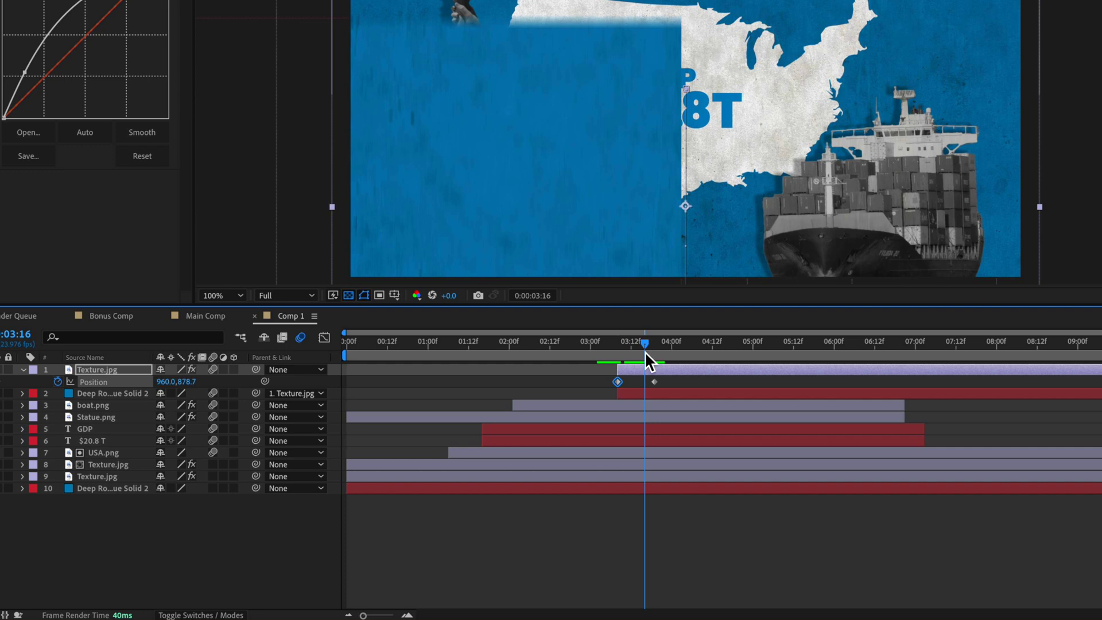
pyautogui.press('space')
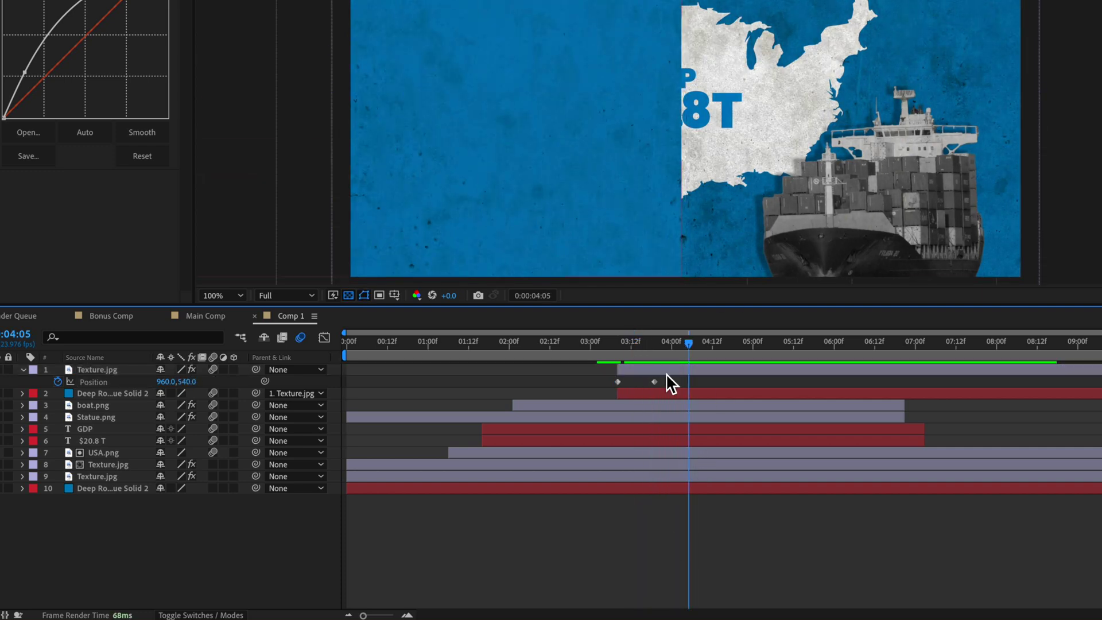
pyautogui.moveTo(691, 352); pyautogui.dragTo(658, 352)
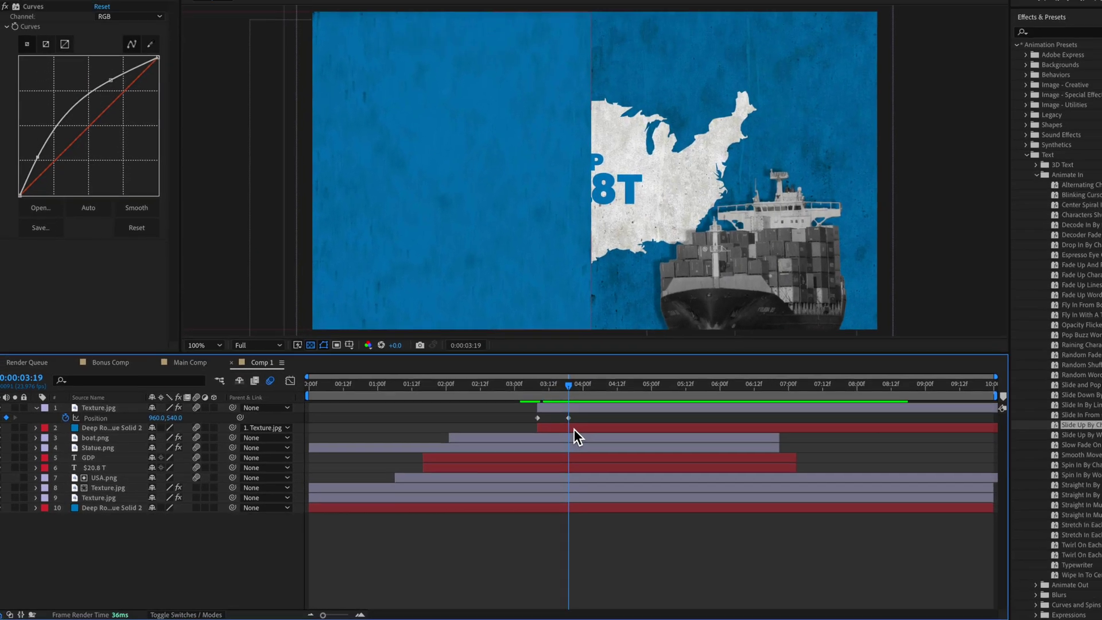
# - Reposition Deep Royal Blue Solid 2 and scrub to check the rising wipe
pyautogui.click(609, 180)
pyautogui.moveTo(495, 271); pyautogui.dragTo(494, 254)
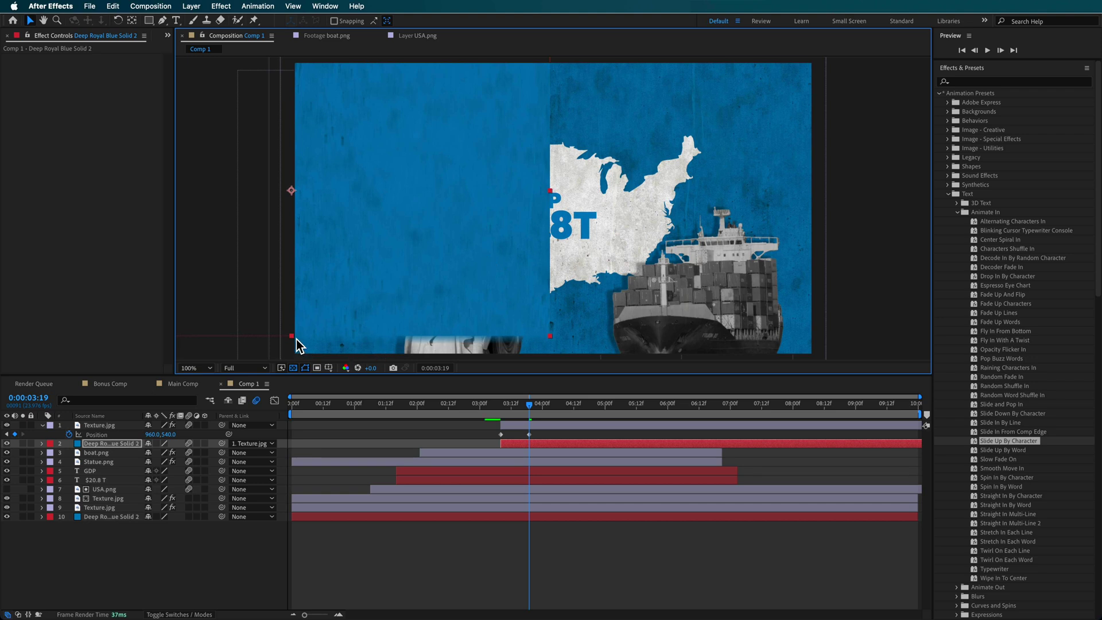
pyautogui.moveTo(293, 337); pyautogui.dragTo(287, 389)
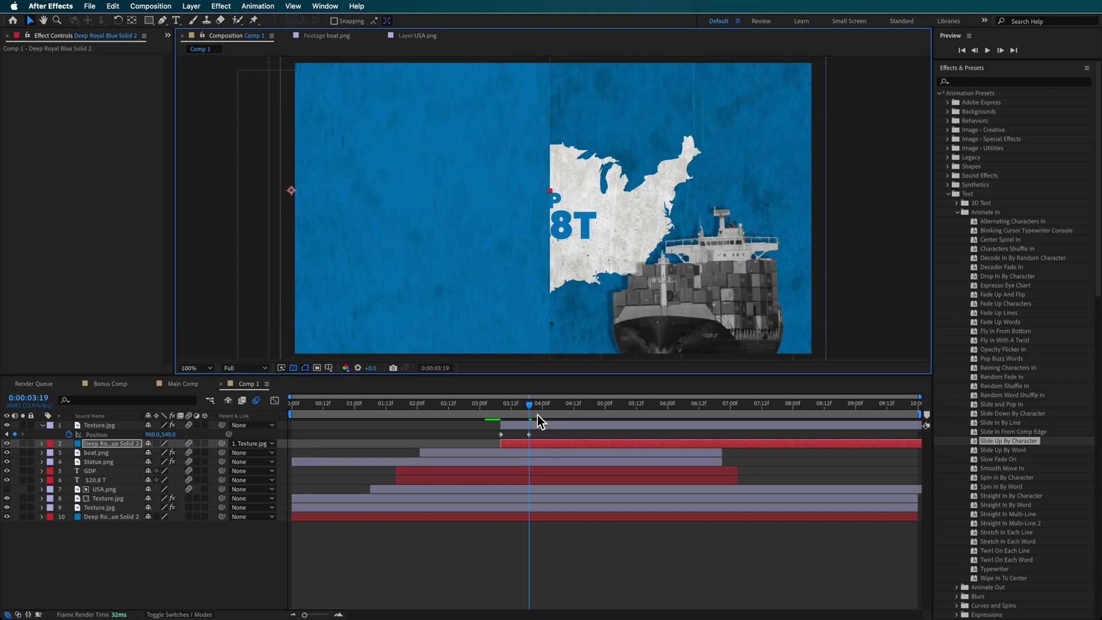
pyautogui.moveTo(537, 415); pyautogui.dragTo(515, 415)
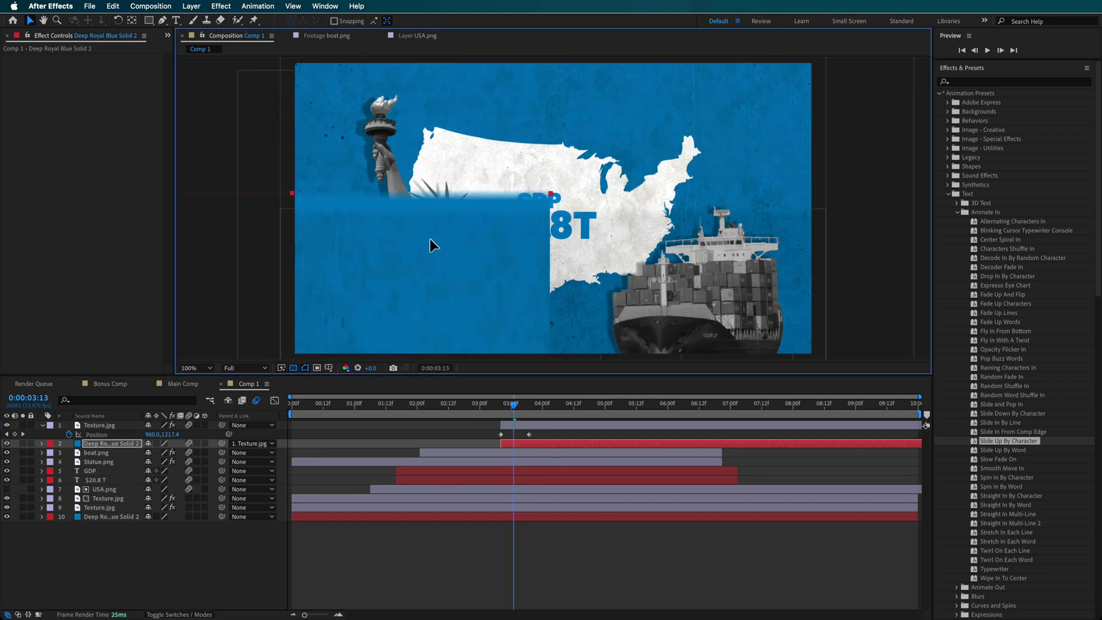
pyautogui.moveTo(529, 412); pyautogui.dragTo(543, 409)
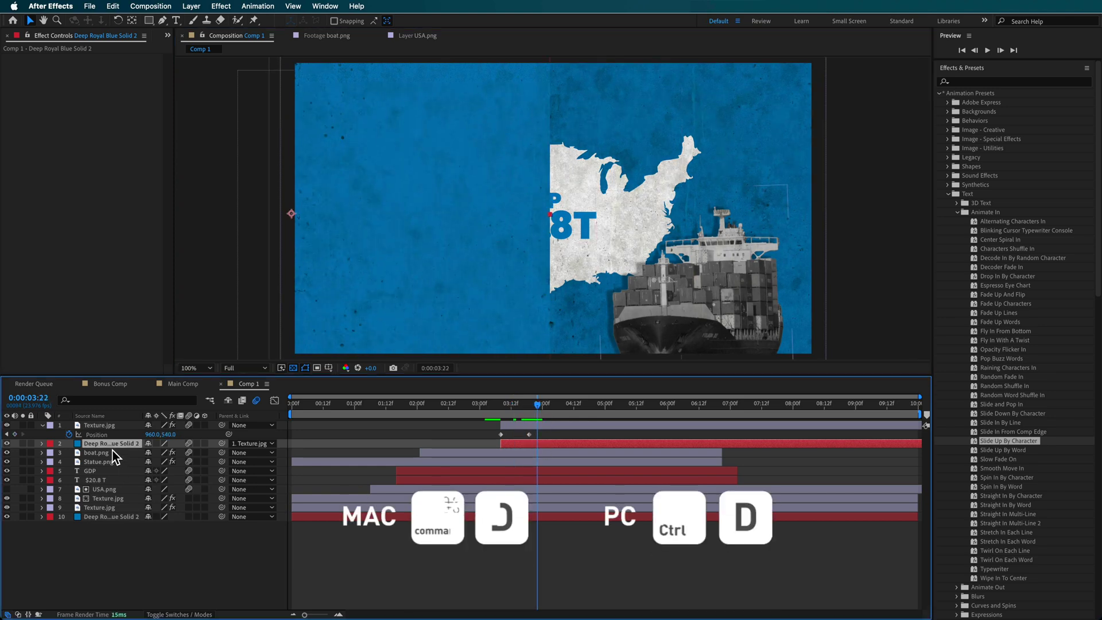
# - Duplicate the blue solid onto the right half and recolour it as red Red Solid 1
pyautogui.press('super+d')
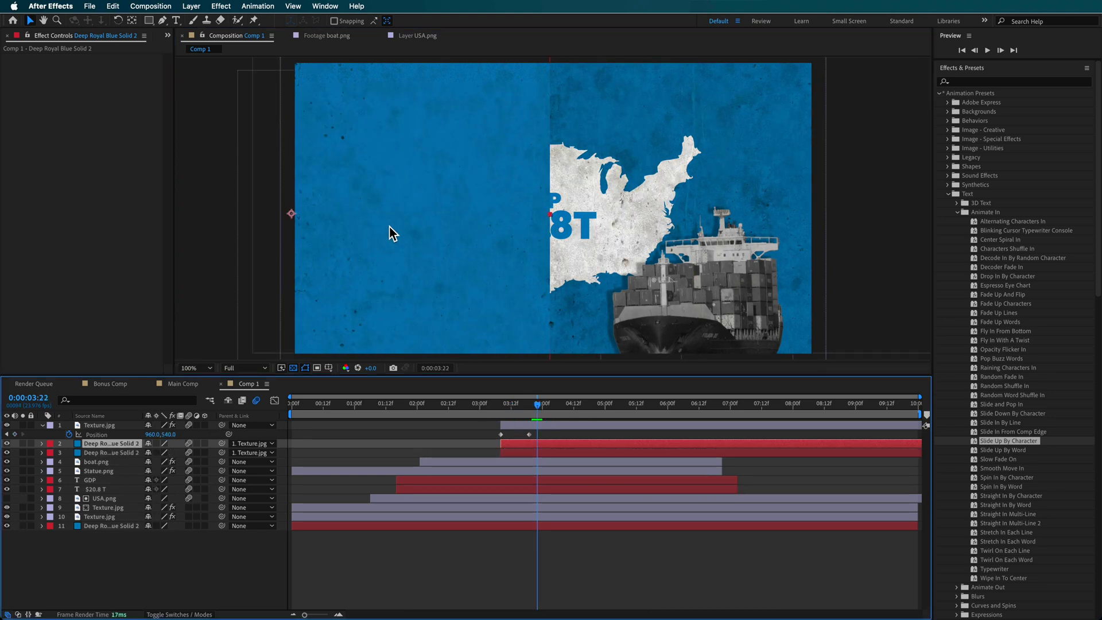
pyautogui.moveTo(389, 226); pyautogui.dragTo(870, 252)
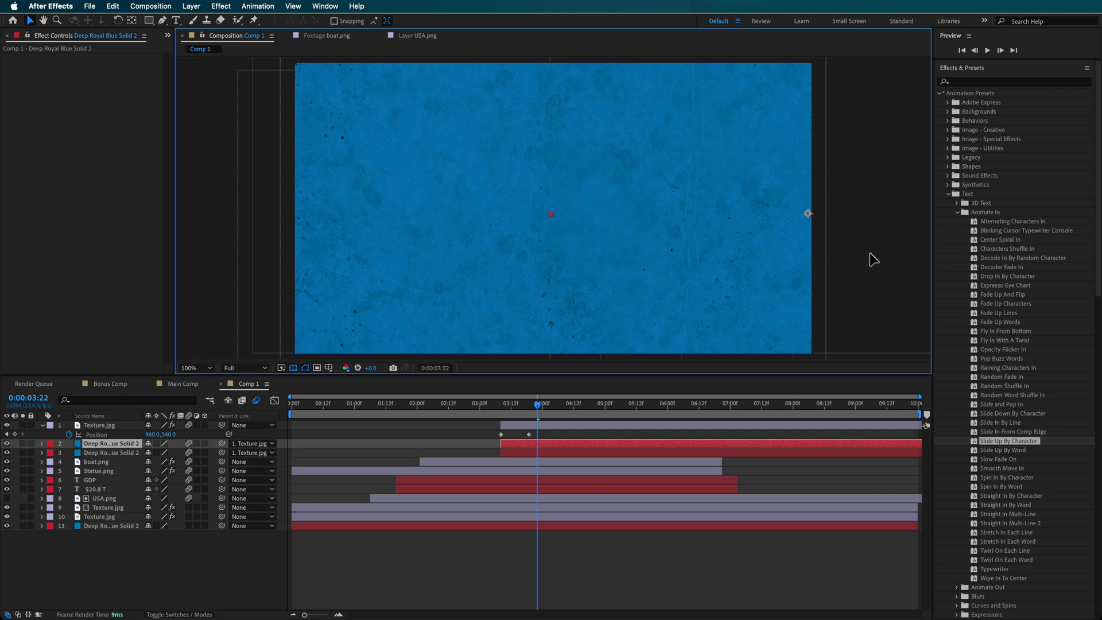
pyautogui.click(201, 11)
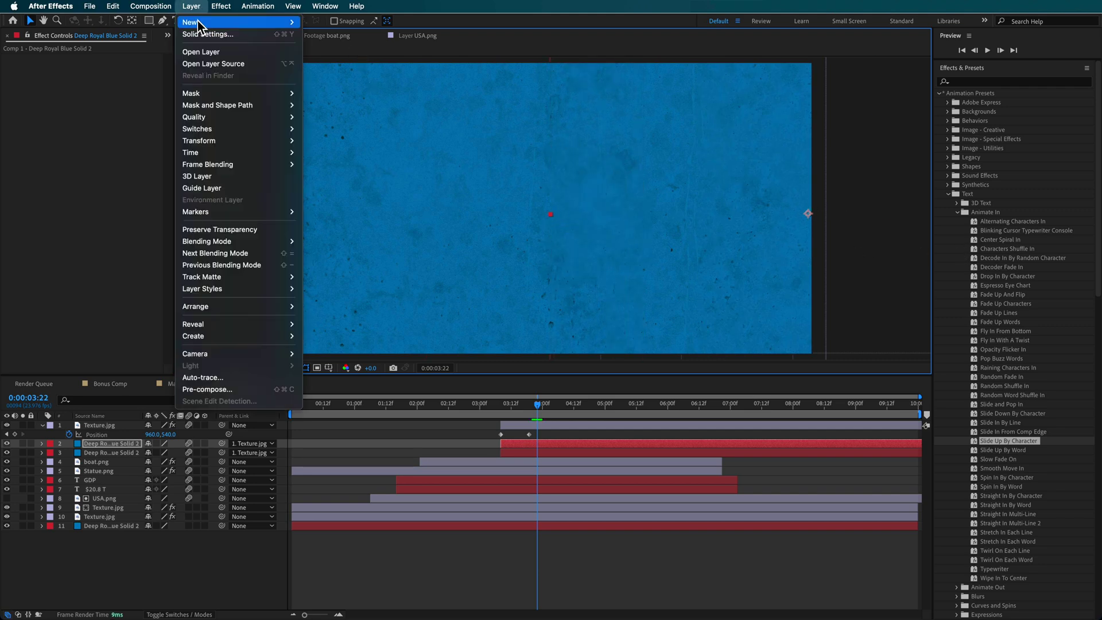
pyautogui.click(195, 42)
pyautogui.moveTo(819, 212); pyautogui.dragTo(423, 121)
pyautogui.click(465, 309)
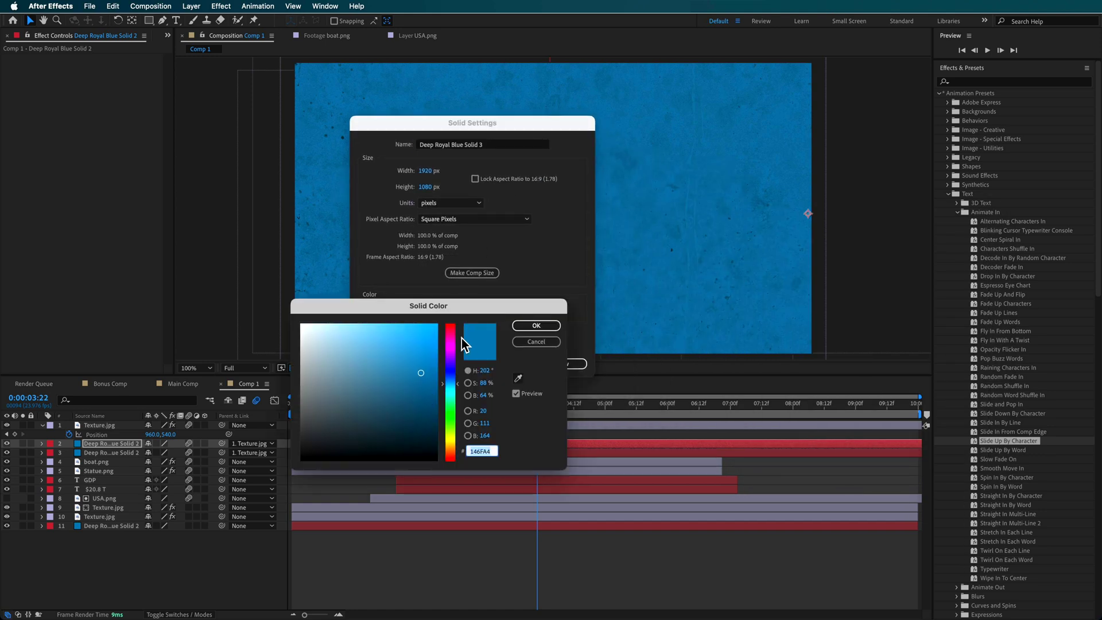
pyautogui.moveTo(463, 344); pyautogui.dragTo(458, 326)
pyautogui.click(544, 325)
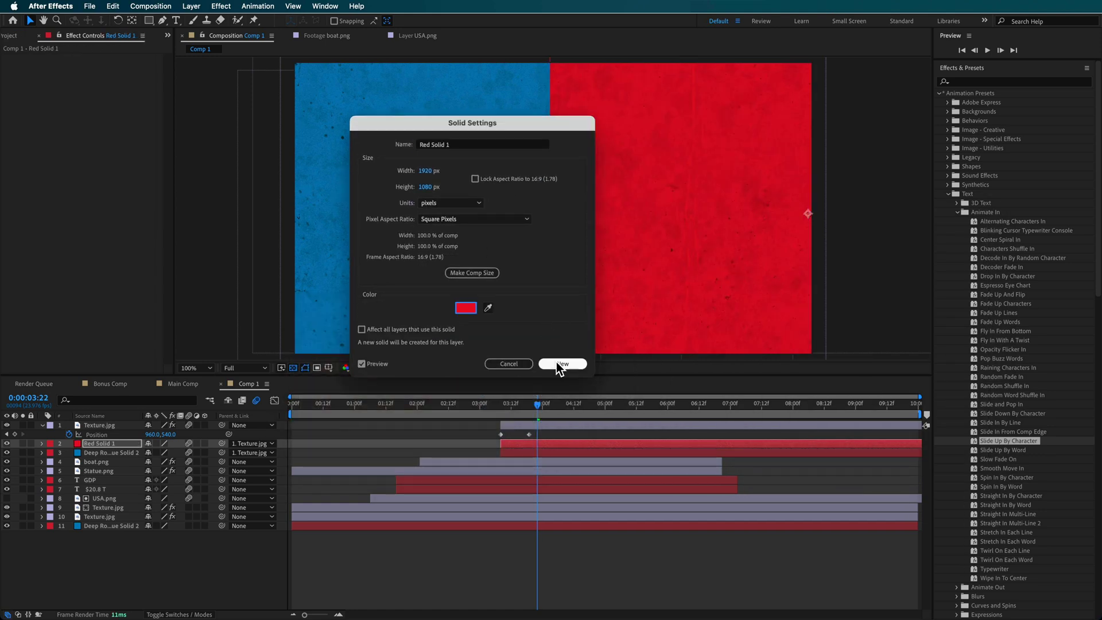
pyautogui.click(560, 364)
pyautogui.moveTo(529, 410); pyautogui.dragTo(568, 423)
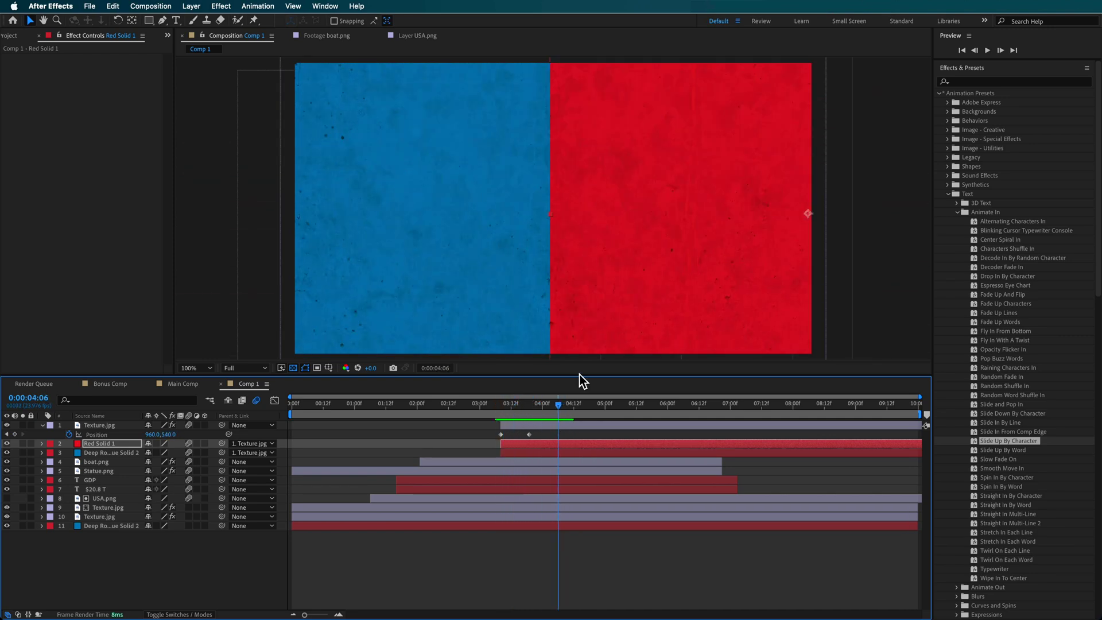
# - Raise the upper and lower Curves points on the top Texture.jpg to lighten the grain
pyautogui.click(567, 425)
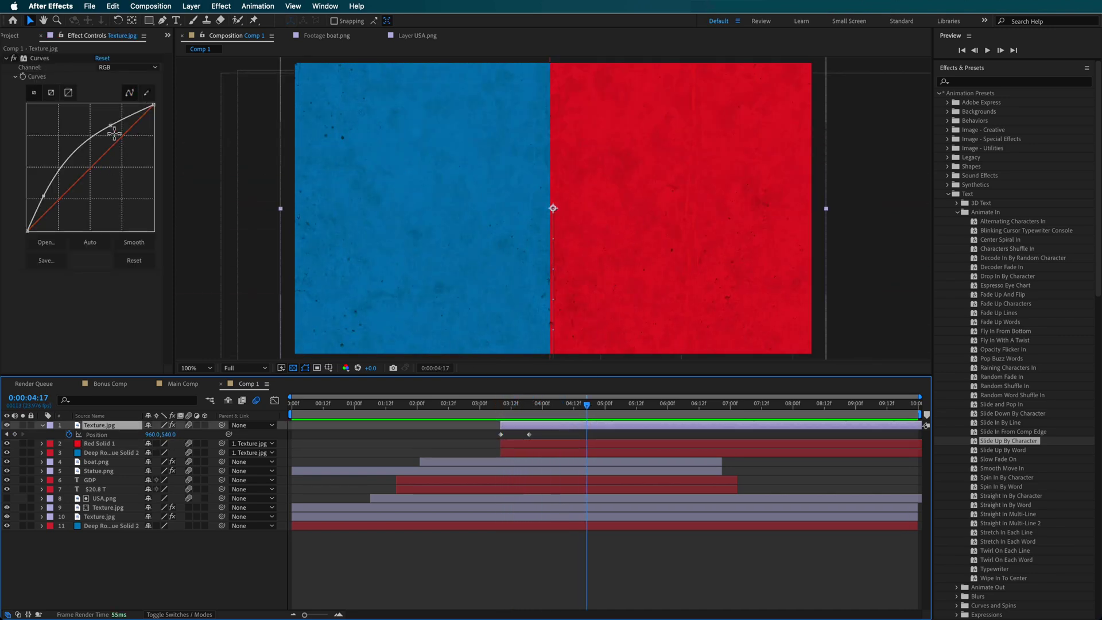
pyautogui.moveTo(114, 130); pyautogui.dragTo(106, 123)
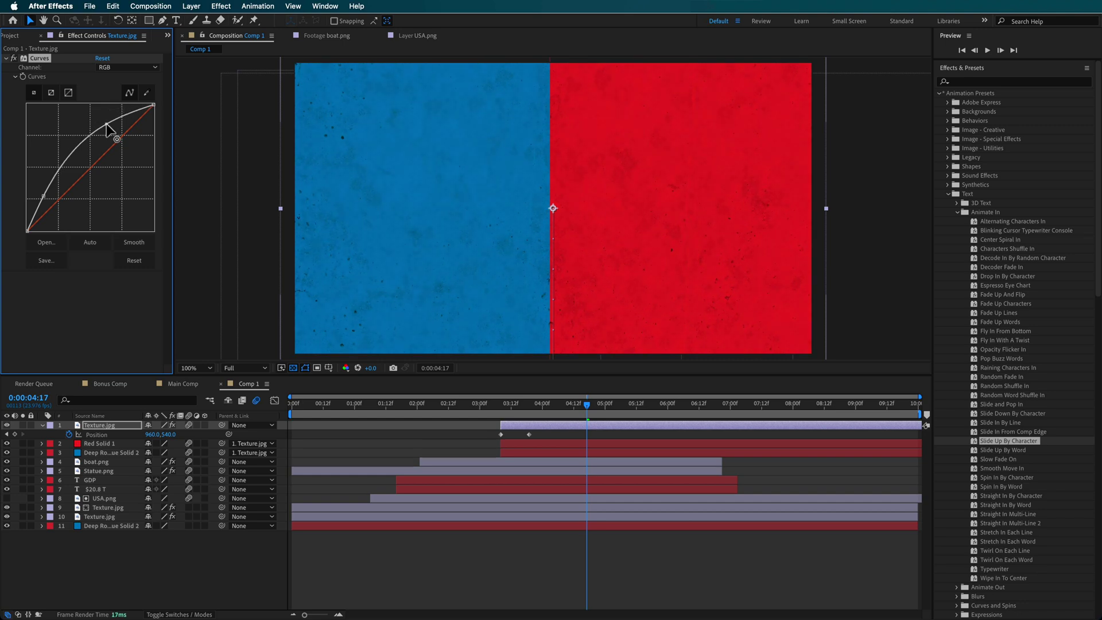
pyautogui.moveTo(45, 198); pyautogui.dragTo(39, 195)
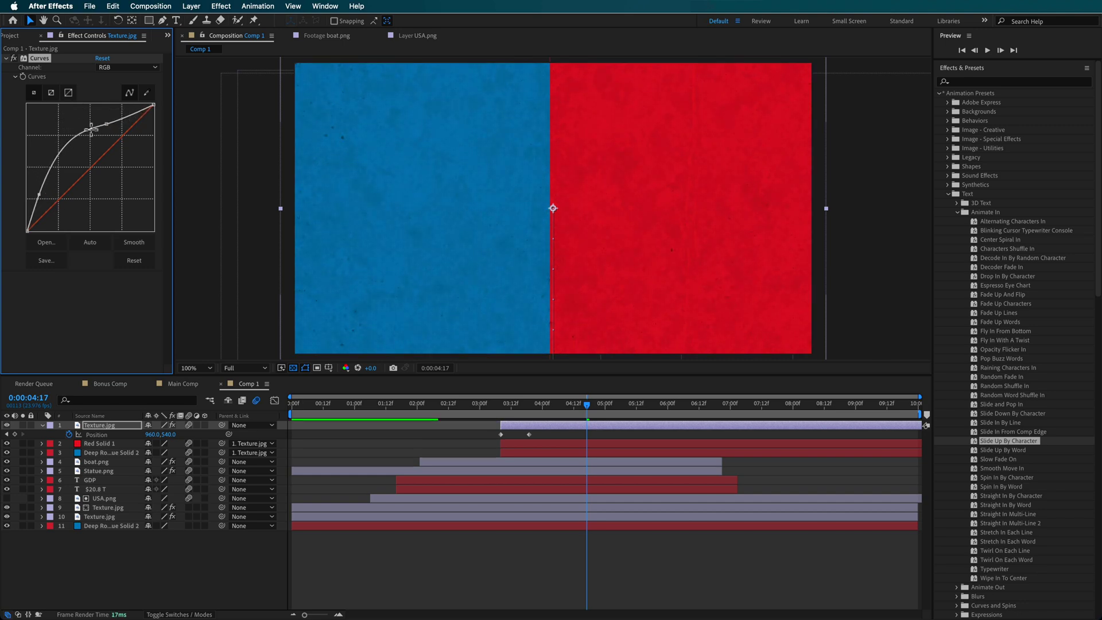
pyautogui.moveTo(110, 129); pyautogui.dragTo(107, 121)
pyautogui.moveTo(587, 404); pyautogui.dragTo(510, 405)
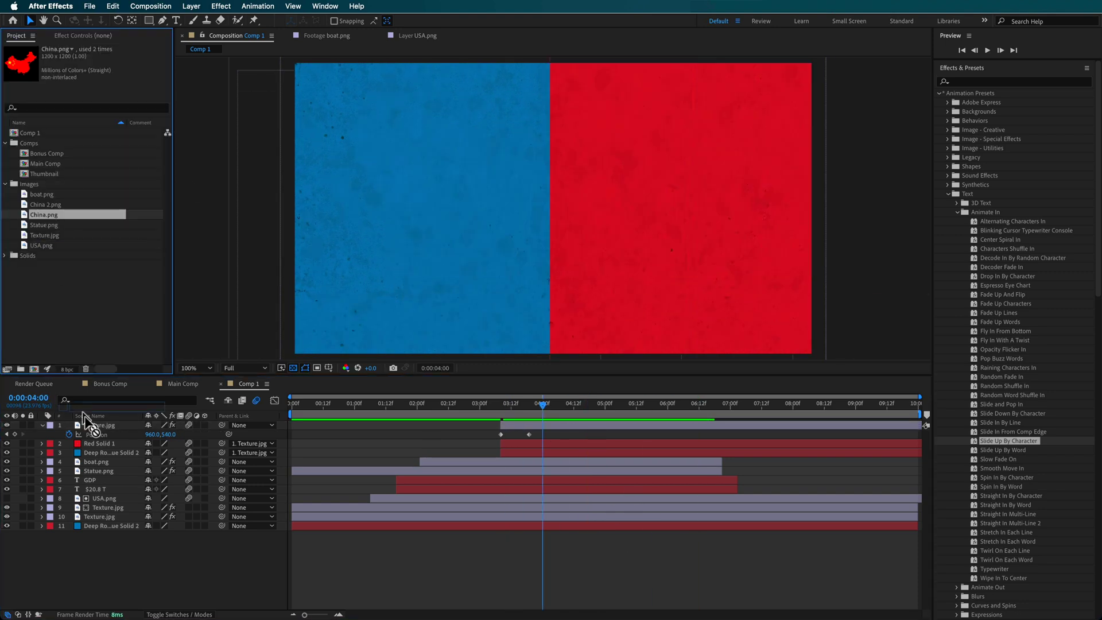
# - Add China.png and USA.png from the Project panel into the composition
pyautogui.moveTo(89, 424)
pyautogui.mouseDown()
pyautogui.moveTo(106, 443)
pyautogui.moveTo(106, 428)
pyautogui.mouseUp()
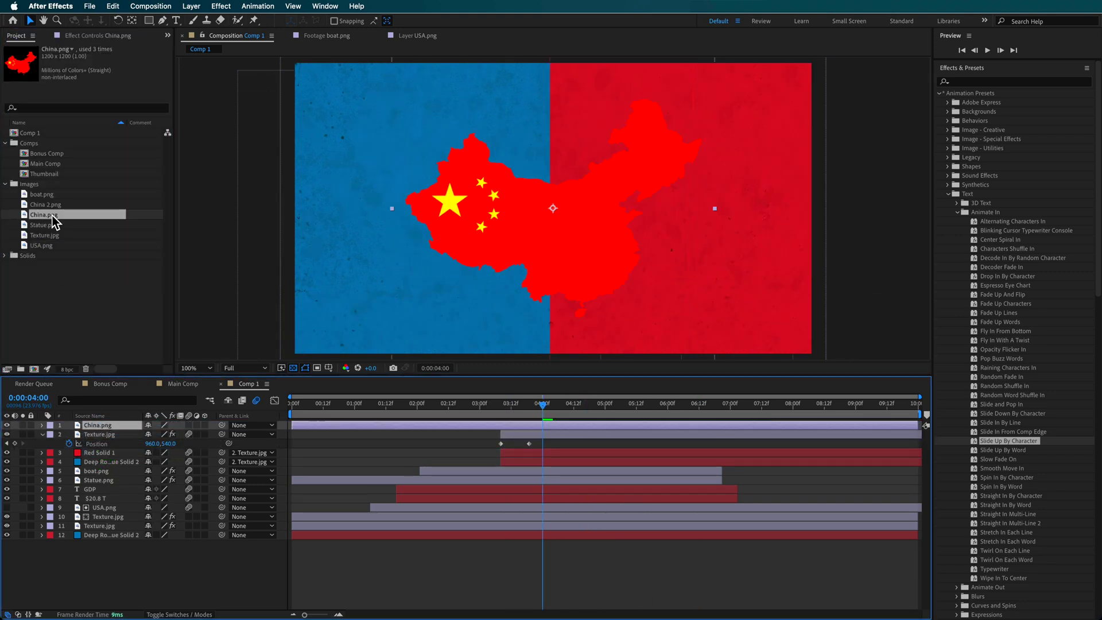
pyautogui.click(28, 244)
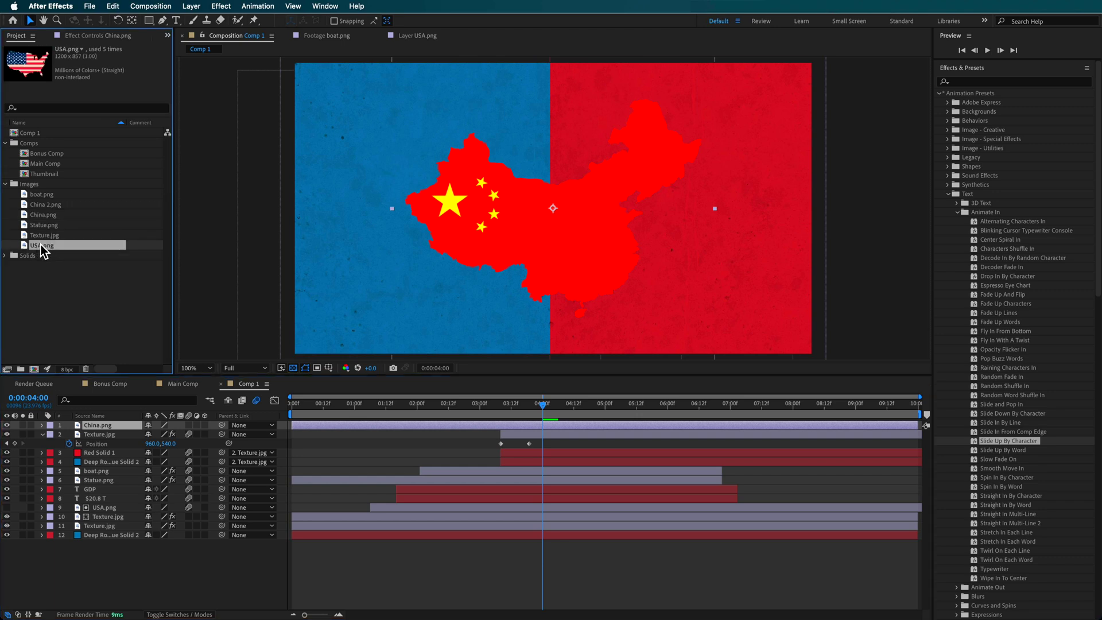
pyautogui.moveTo(43, 251); pyautogui.dragTo(90, 427)
# - Move and shrink the USA map onto the blue half, then select the China map as well
pyautogui.moveTo(656, 234); pyautogui.dragTo(549, 243)
pyautogui.moveTo(610, 224); pyautogui.dragTo(551, 230)
pyautogui.click(563, 241)
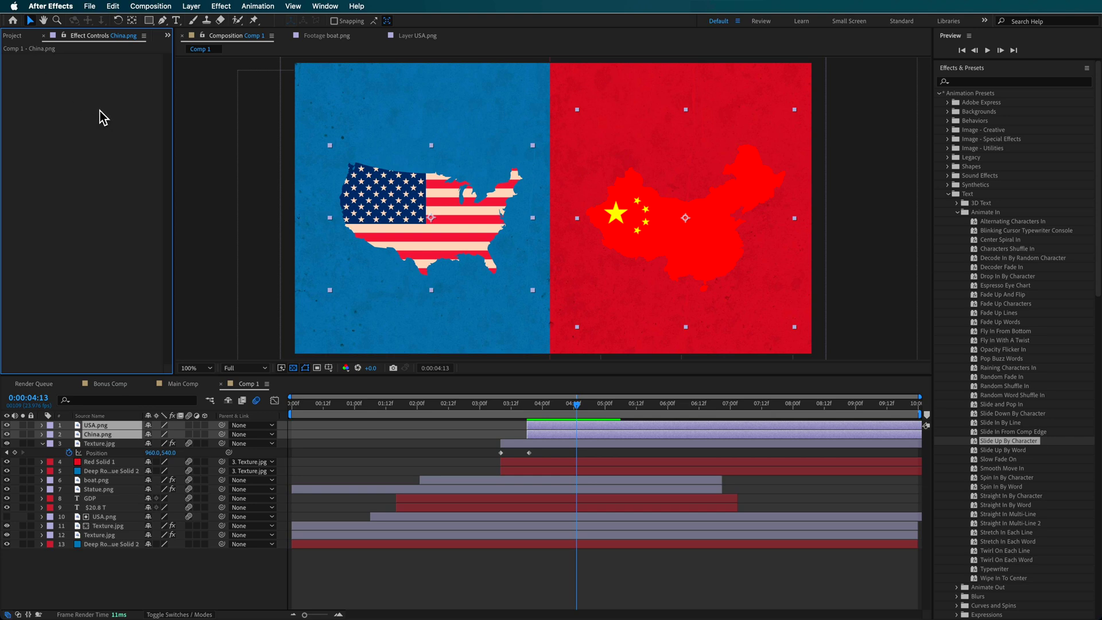
# - Paste the Drop Shadow onto both flag maps, locating it through a Help search for 'drop'
pyautogui.hotkey('ctrl', 'v')
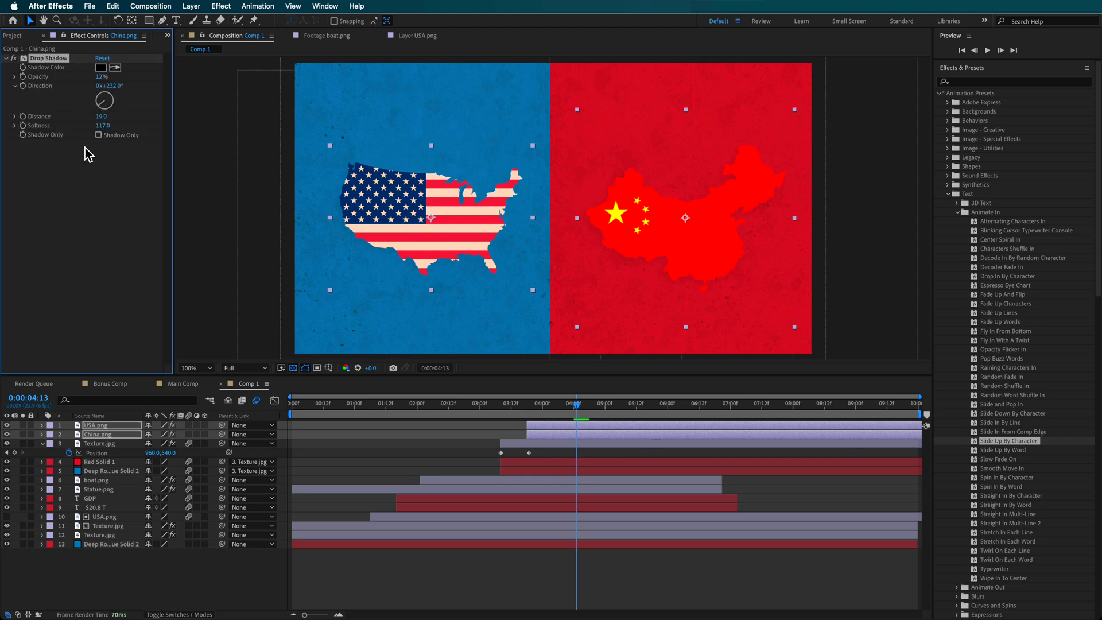
pyautogui.click(357, 7)
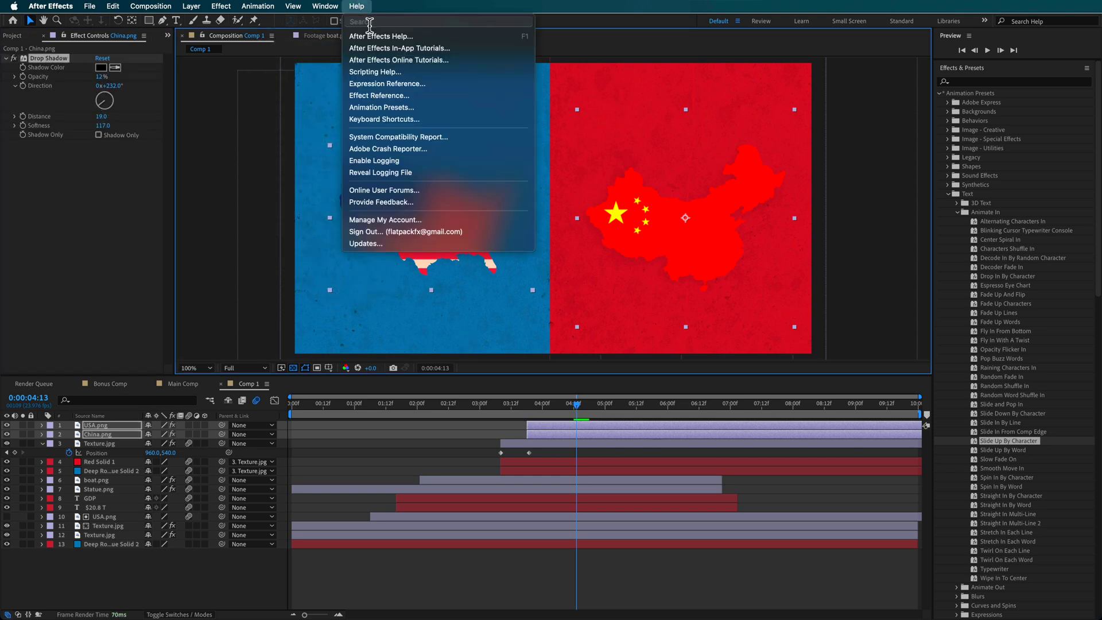
pyautogui.write('drop')
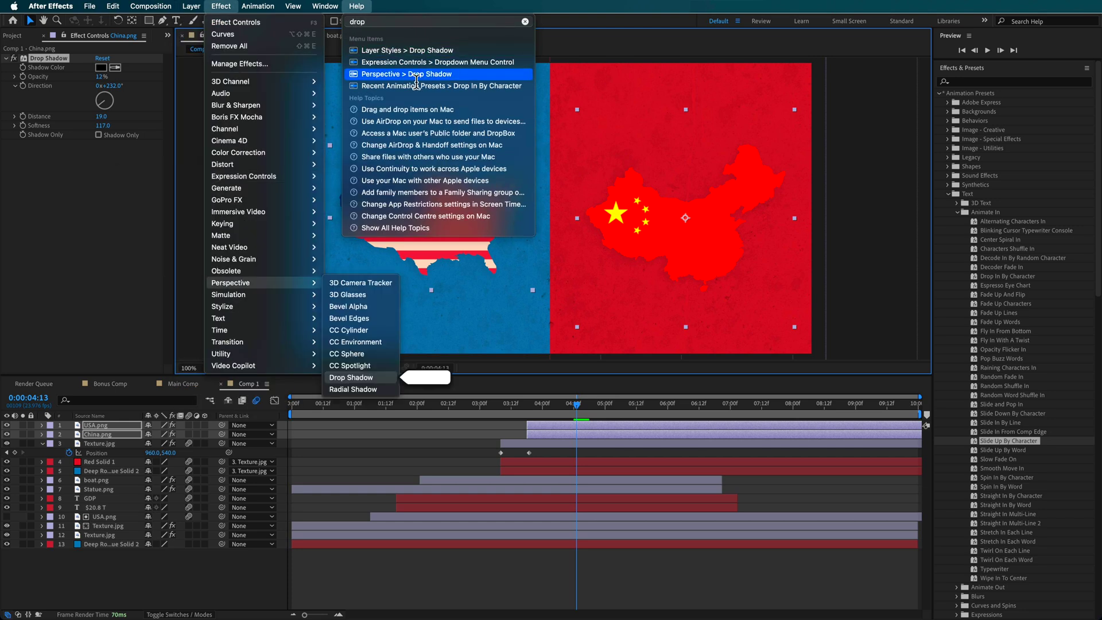
pyautogui.click(93, 76)
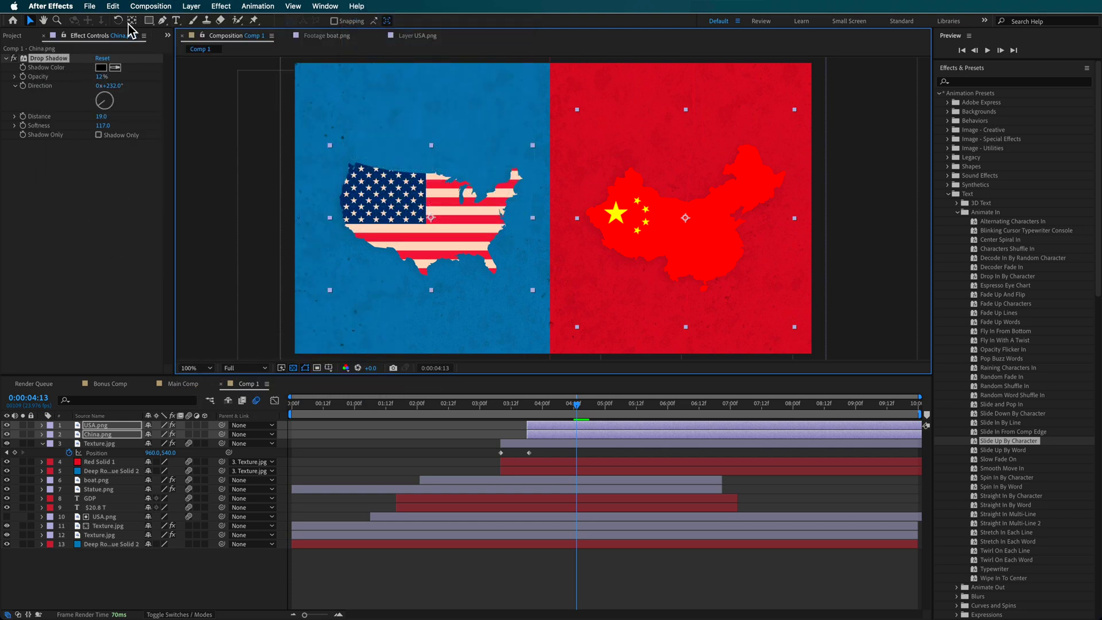
pyautogui.click(16, 65)
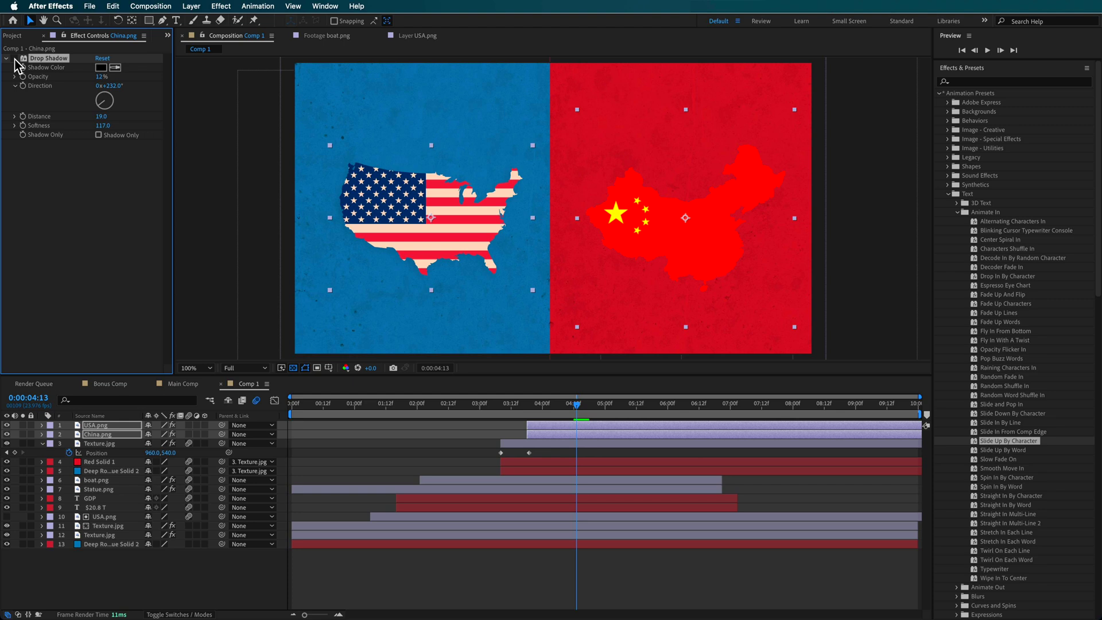
pyautogui.click(546, 426)
# - Keyframe both flag maps' Opacity from 0% to 100% and preview the fade-in
pyautogui.press('j')
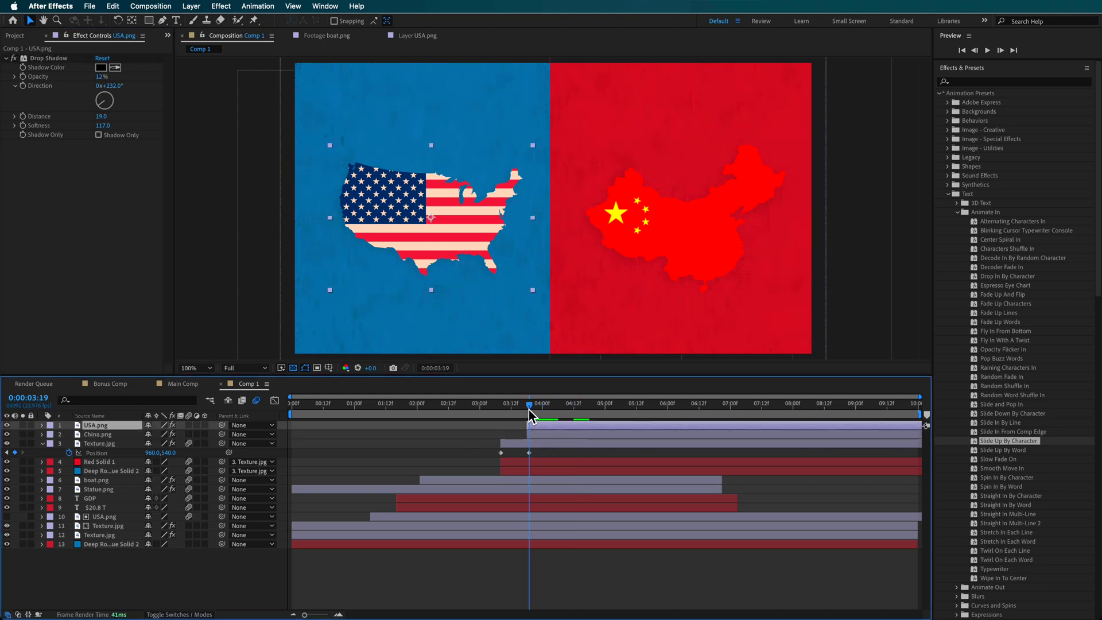
pyautogui.click(528, 411)
pyautogui.keyDown('shift'); pyautogui.click(538, 431); pyautogui.keyUp('shift')
pyautogui.press('t')
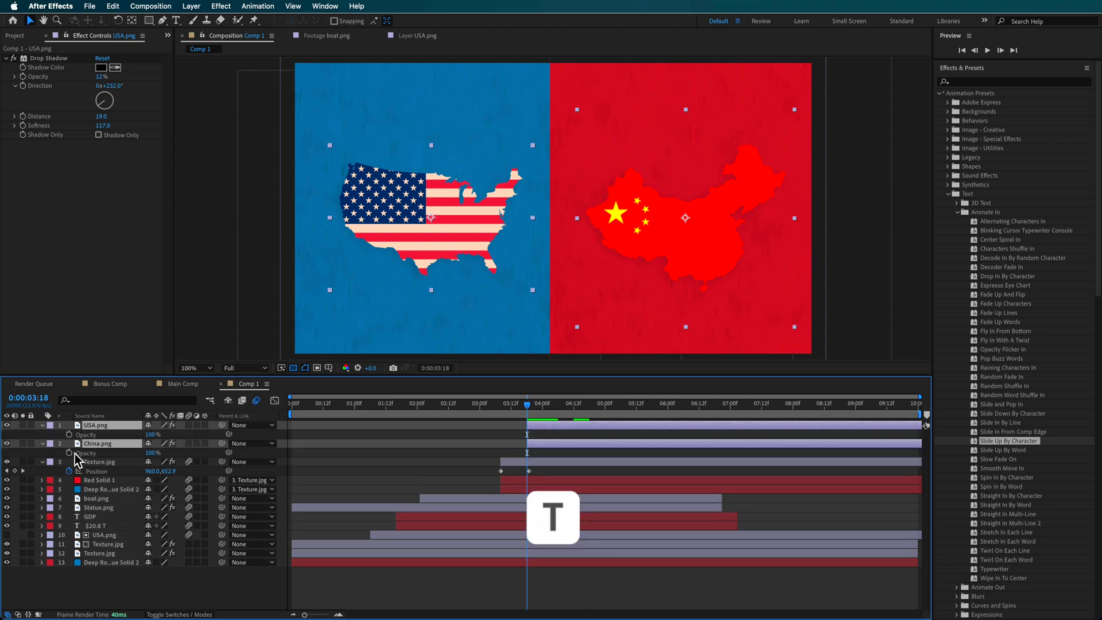
pyautogui.click(70, 436)
pyautogui.moveTo(538, 406); pyautogui.dragTo(567, 412)
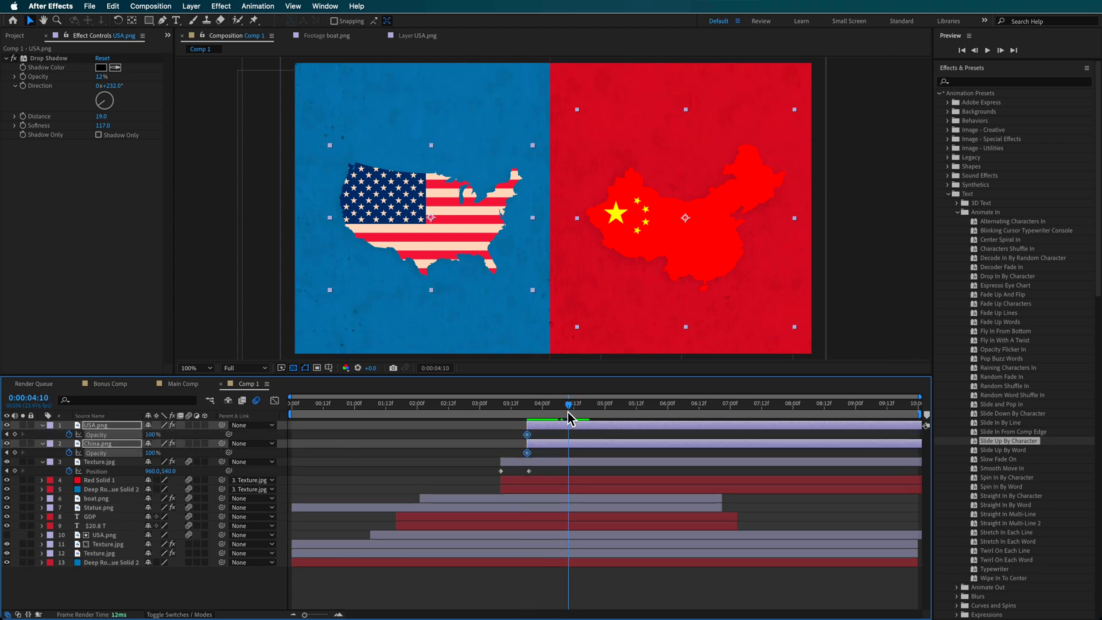
pyautogui.click(7, 435)
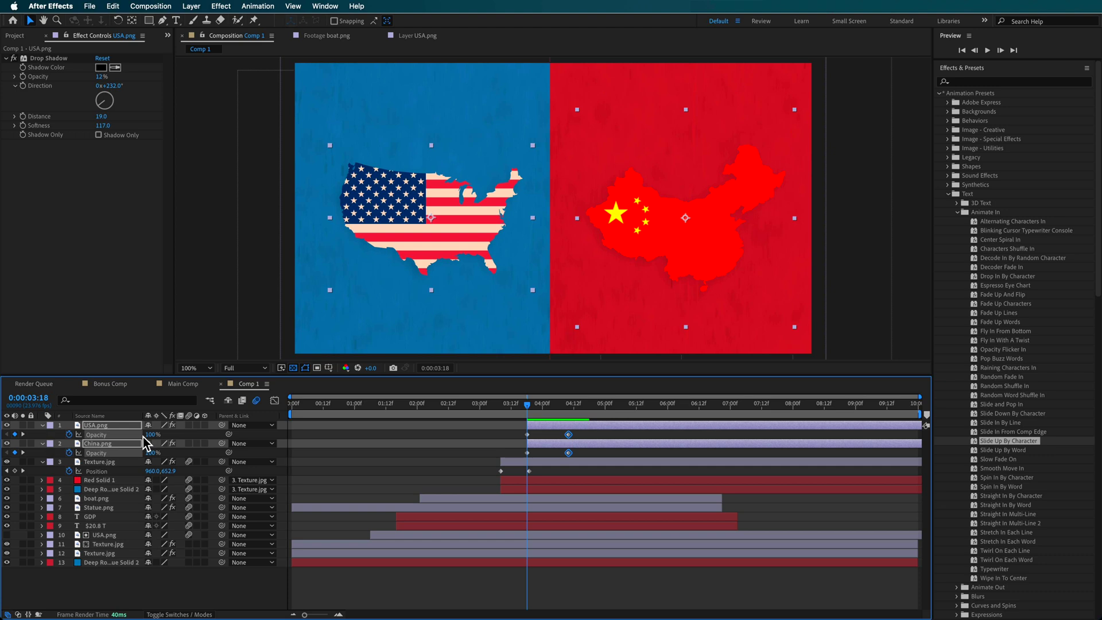
pyautogui.moveTo(138, 436); pyautogui.dragTo(115, 436)
pyautogui.press('space')
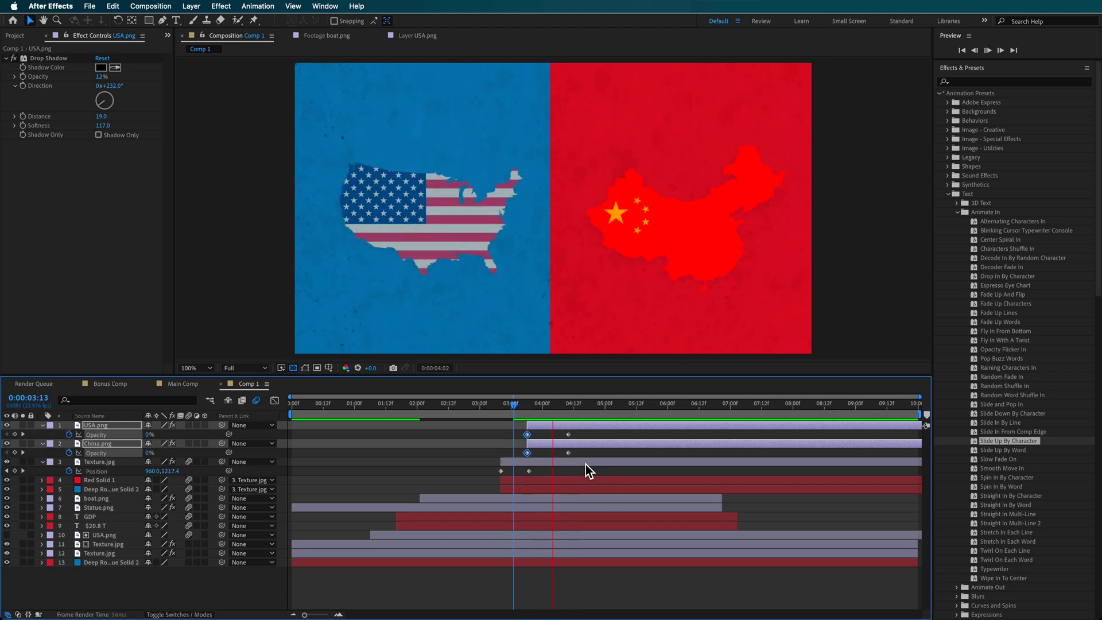
# - Apply Easy Ease to the four opacity keyframes and ease the texture's Position keyframe
pyautogui.moveTo(582, 434); pyautogui.dragTo(516, 458)
pyautogui.rightClick(528, 455)
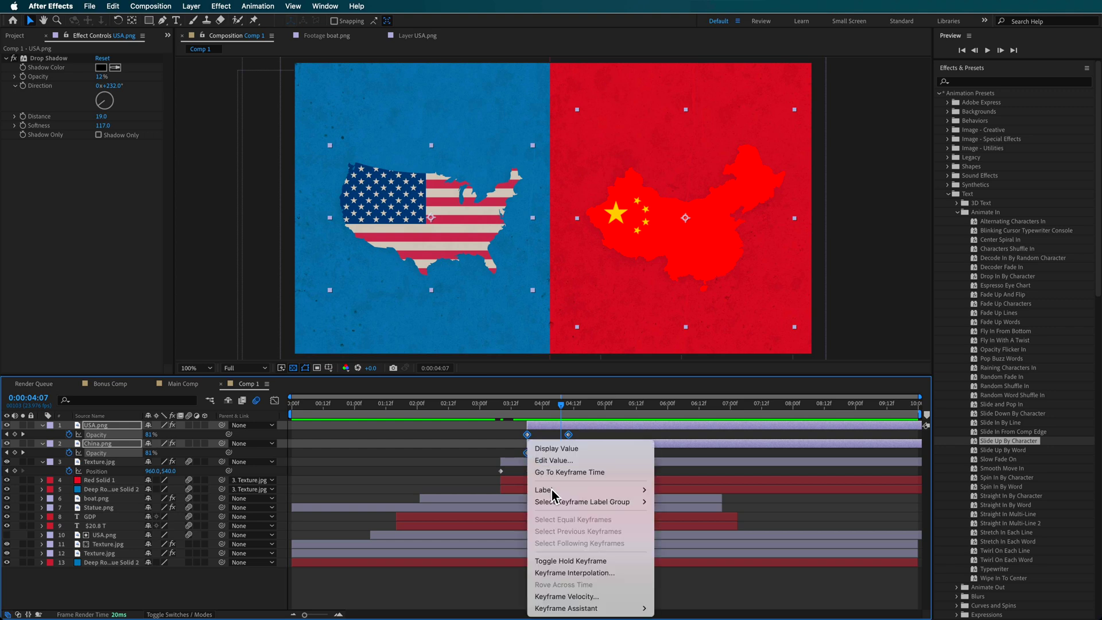
pyautogui.moveTo(631, 608)
pyautogui.click(689, 538)
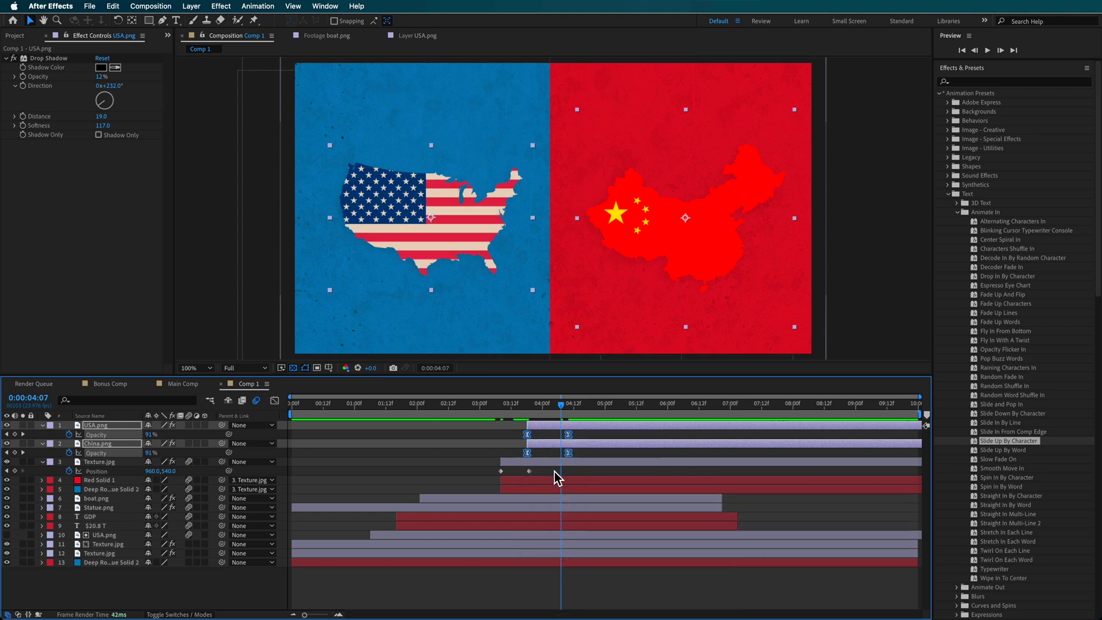
pyautogui.click(500, 470)
pyautogui.rightClick(501, 471)
pyautogui.moveTo(565, 609)
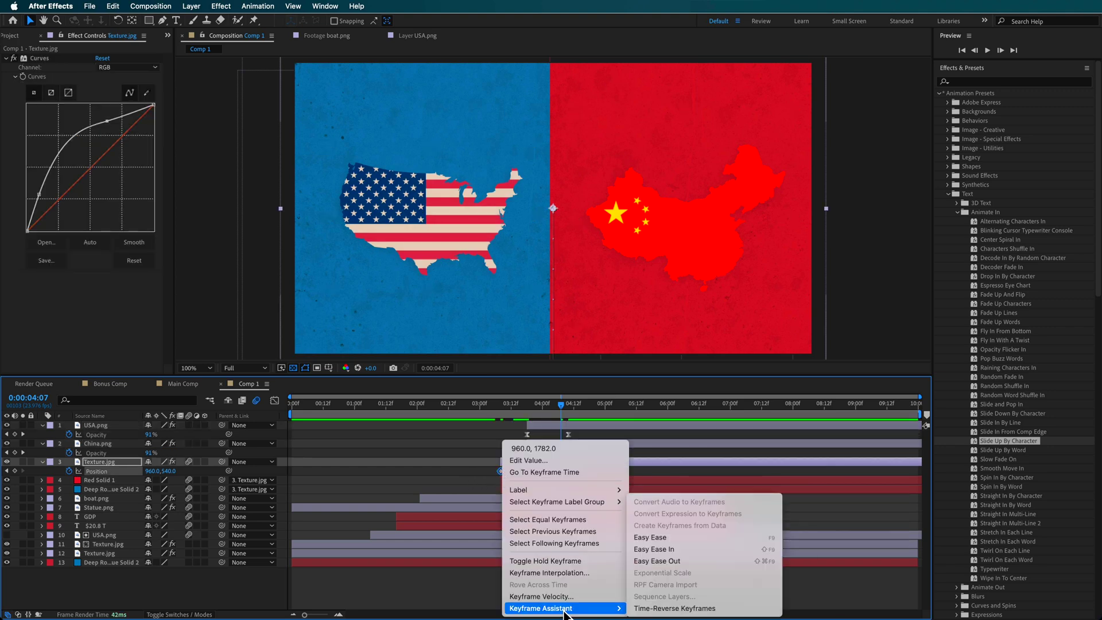
pyautogui.click(649, 537)
# - Shift the ending opacity keyframes slightly earlier and preview from 03:12
pyautogui.moveTo(577, 427); pyautogui.dragTo(572, 461)
pyautogui.click(569, 456)
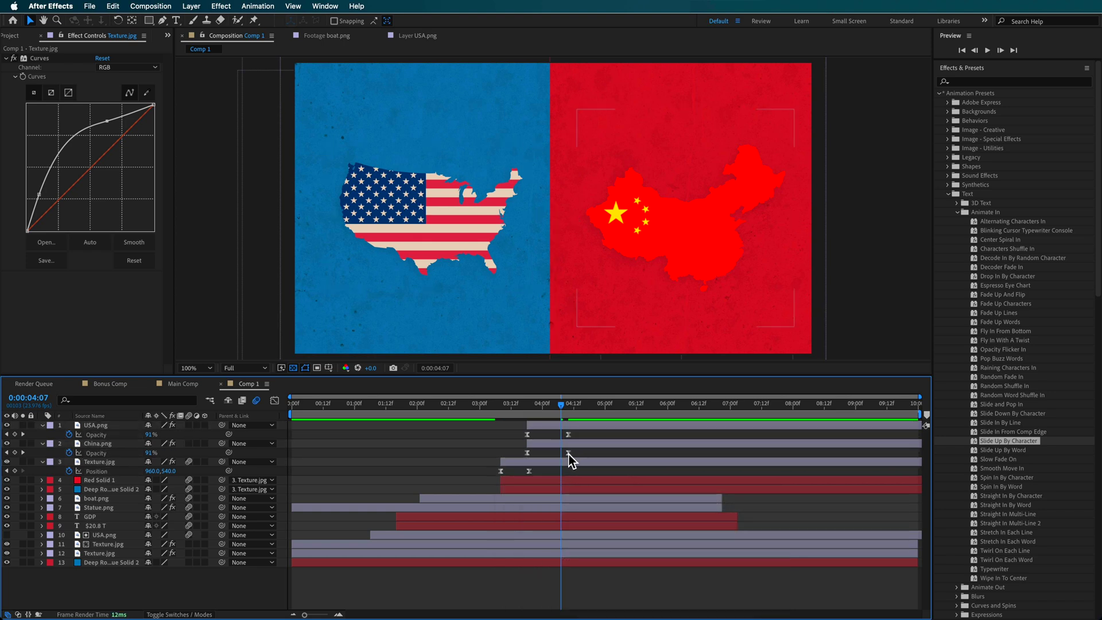
pyautogui.moveTo(583, 430); pyautogui.dragTo(566, 459)
pyautogui.click(511, 399)
pyautogui.press('space')
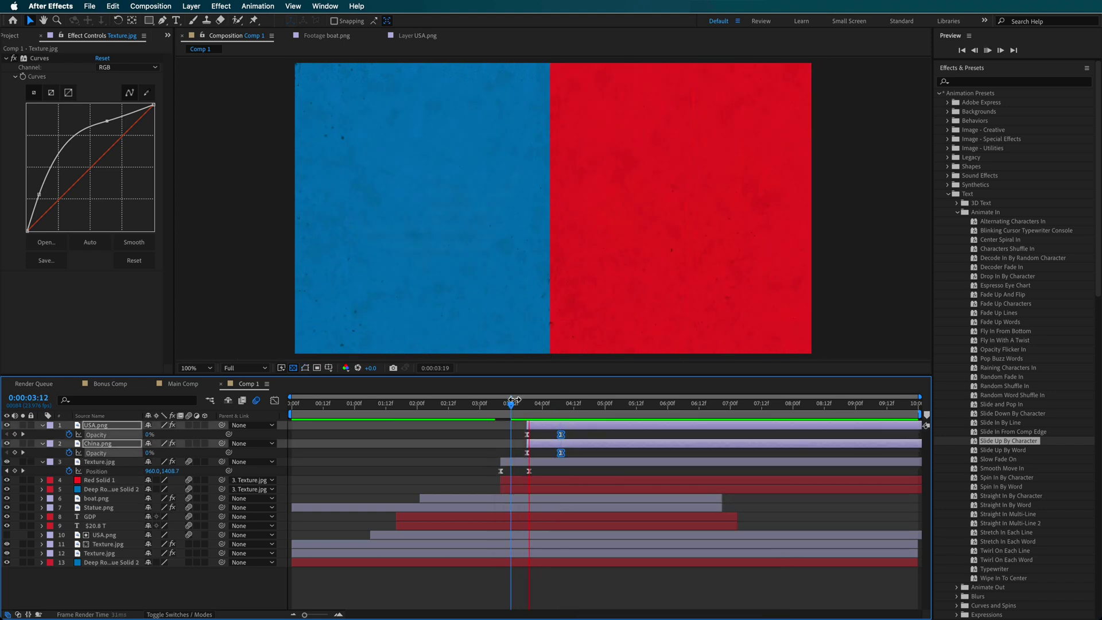
pyautogui.hotkey('ctrl', 't')
pyautogui.click(394, 104)
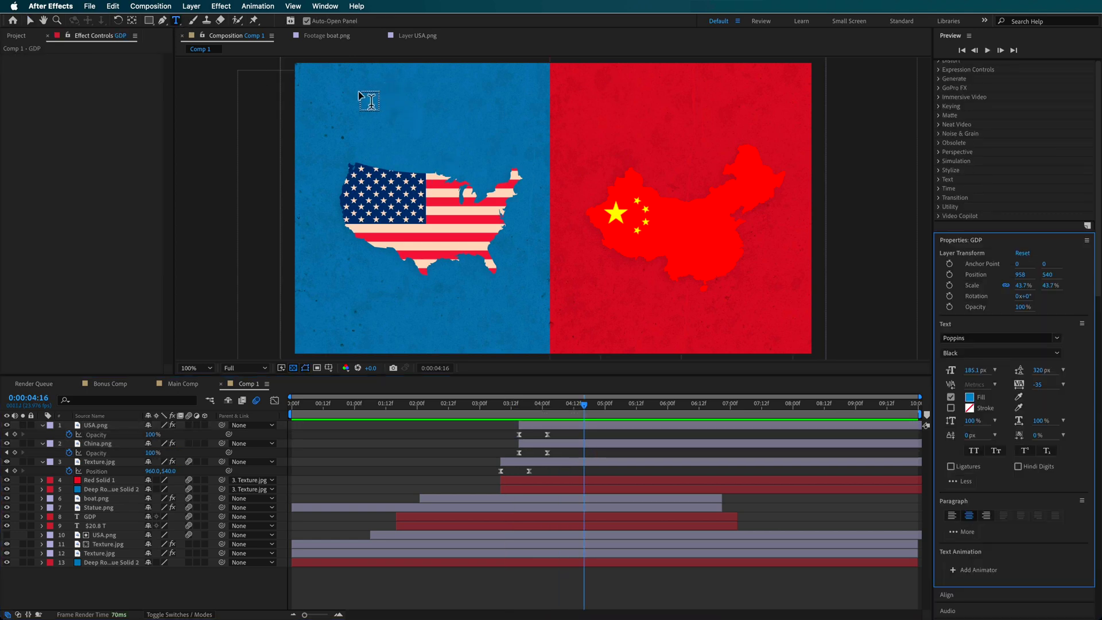
# - Create the USA title above the US map and duplicate it onto the red half
pyautogui.moveTo(360, 91); pyautogui.dragTo(487, 143)
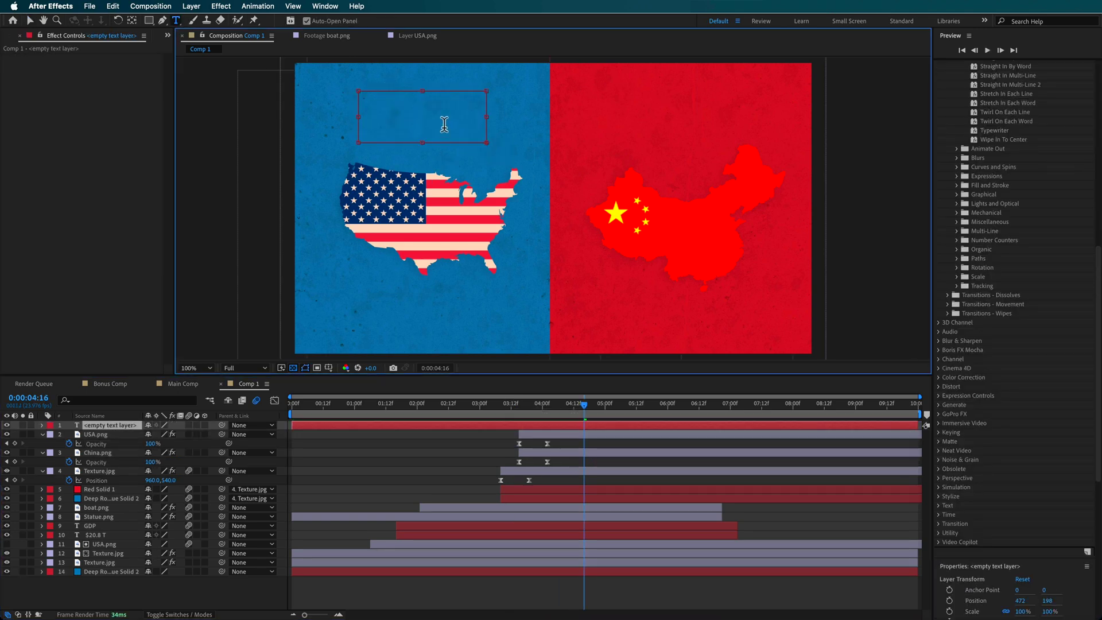
pyautogui.write('USA')
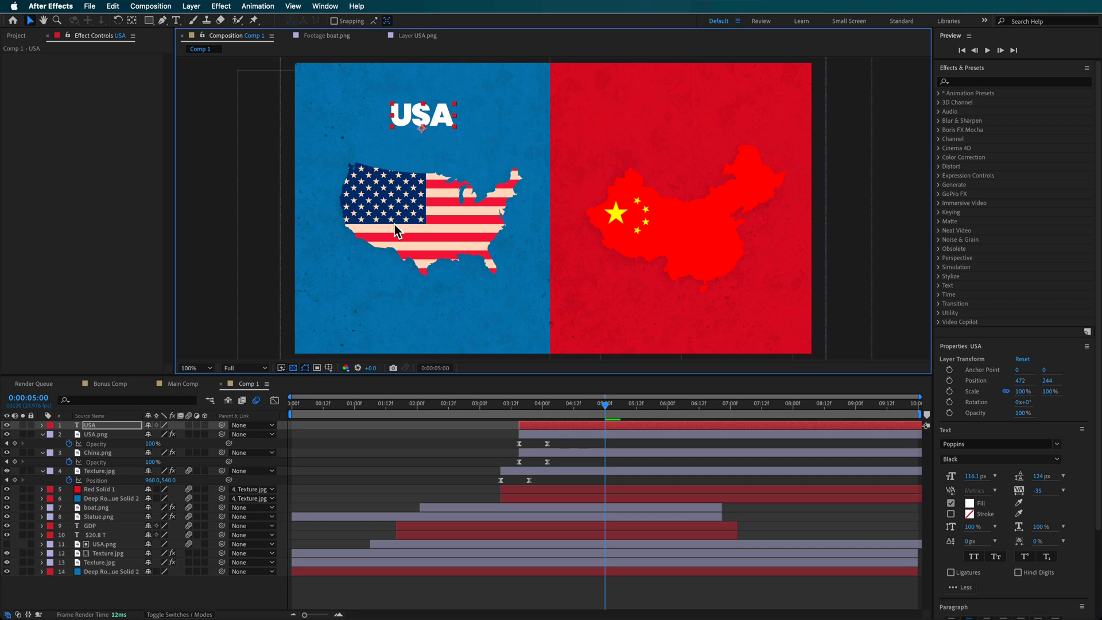
pyautogui.hotkey('ctrl', 'd')
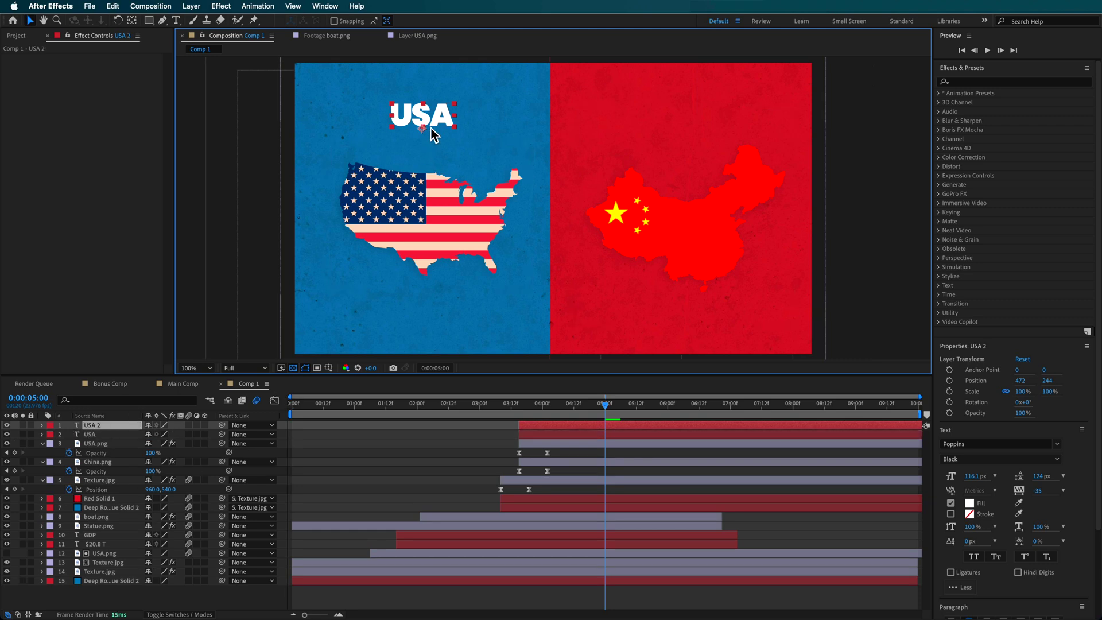
pyautogui.moveTo(430, 118); pyautogui.dragTo(688, 117)
# - Retype the copied title as CHINA
pyautogui.doubleClick(688, 123)
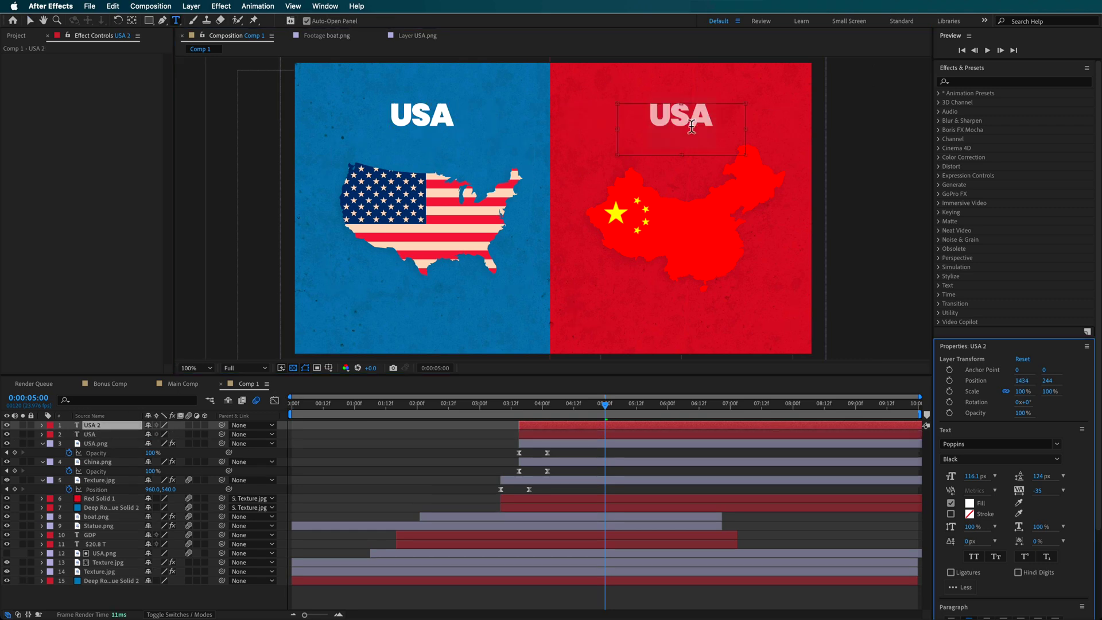
pyautogui.write('HINA')
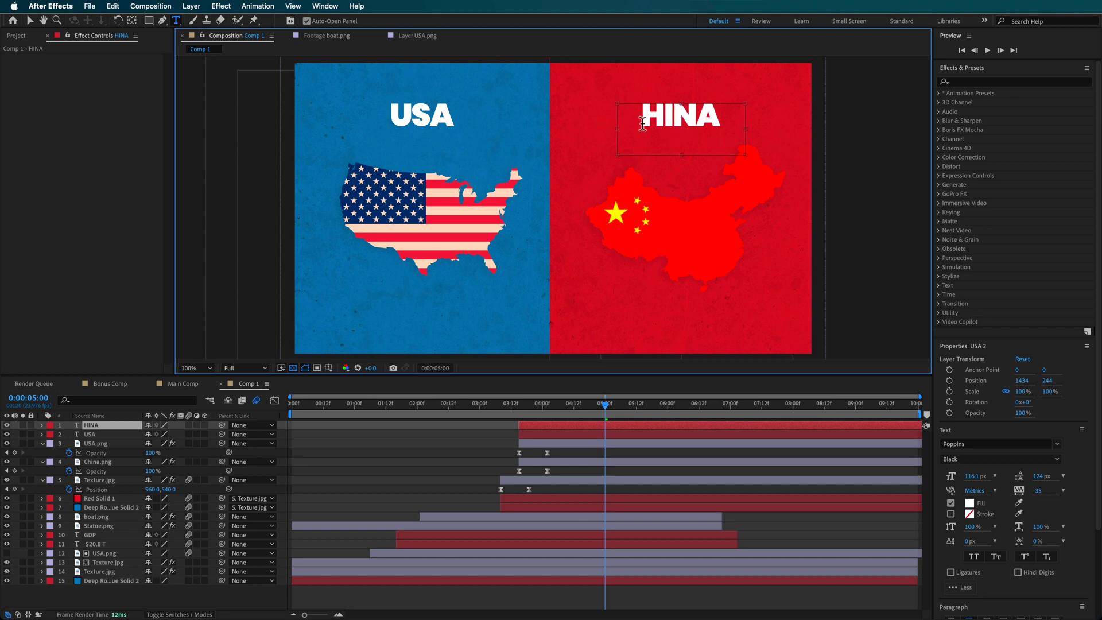
pyautogui.click(643, 121)
pyautogui.write('C')
pyautogui.click(519, 466)
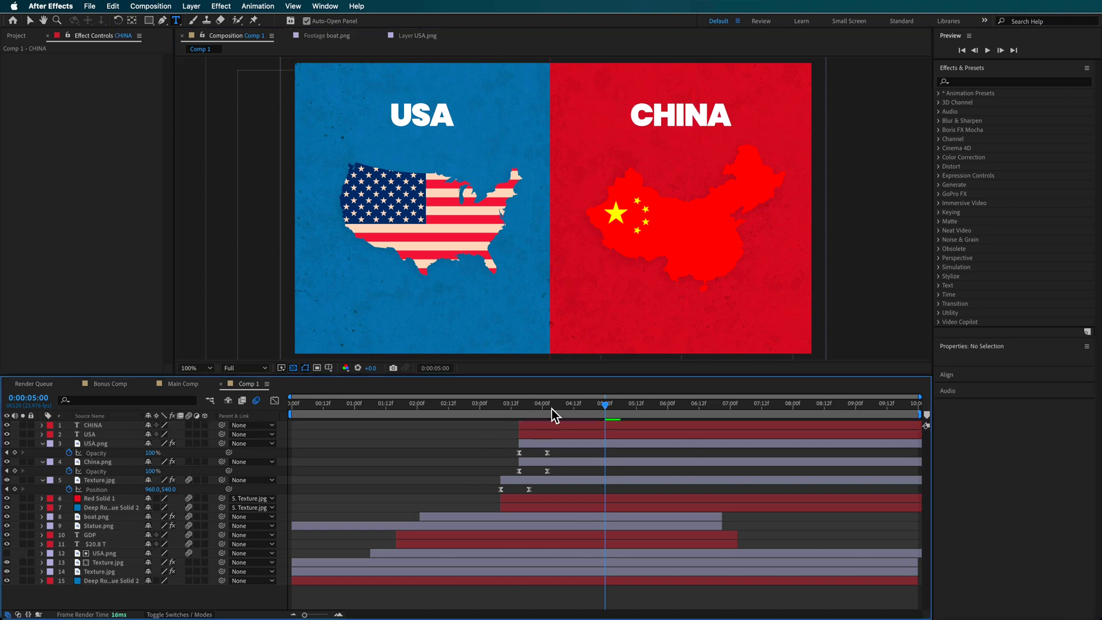
pyautogui.moveTo(552, 409)
pyautogui.mouseDown()
pyautogui.moveTo(524, 408)
pyautogui.moveTo(550, 412)
pyautogui.mouseUp()
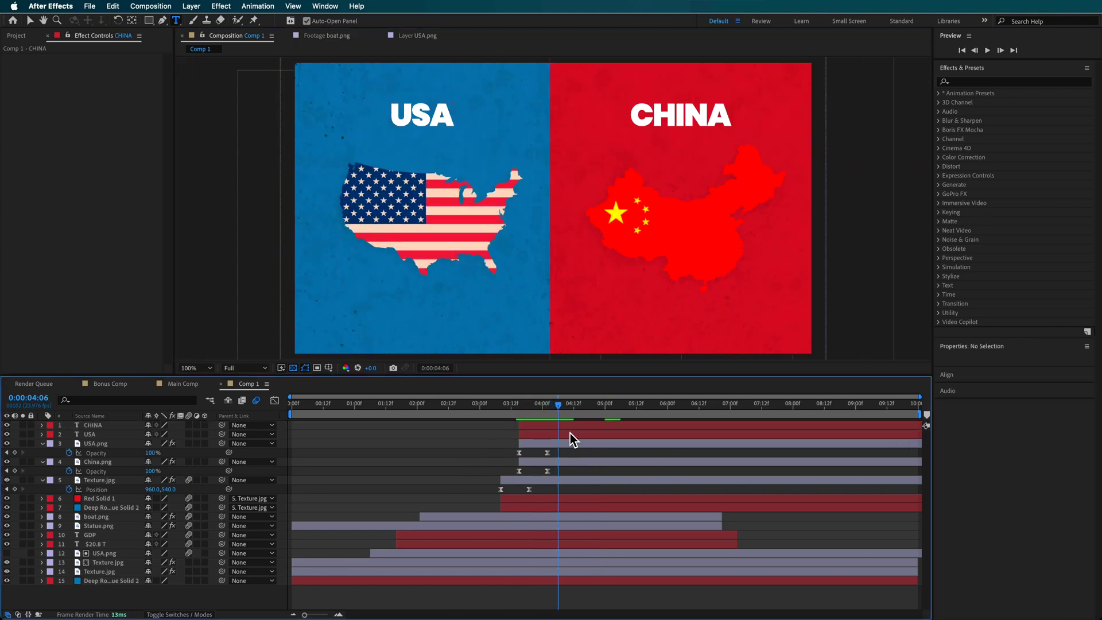
# - Parent CHINA, USA, USA.png and China.png to Texture.jpg and enable their motion blur
pyautogui.click(569, 429)
pyautogui.keyDown('shift'); pyautogui.click(561, 463); pyautogui.keyUp('shift')
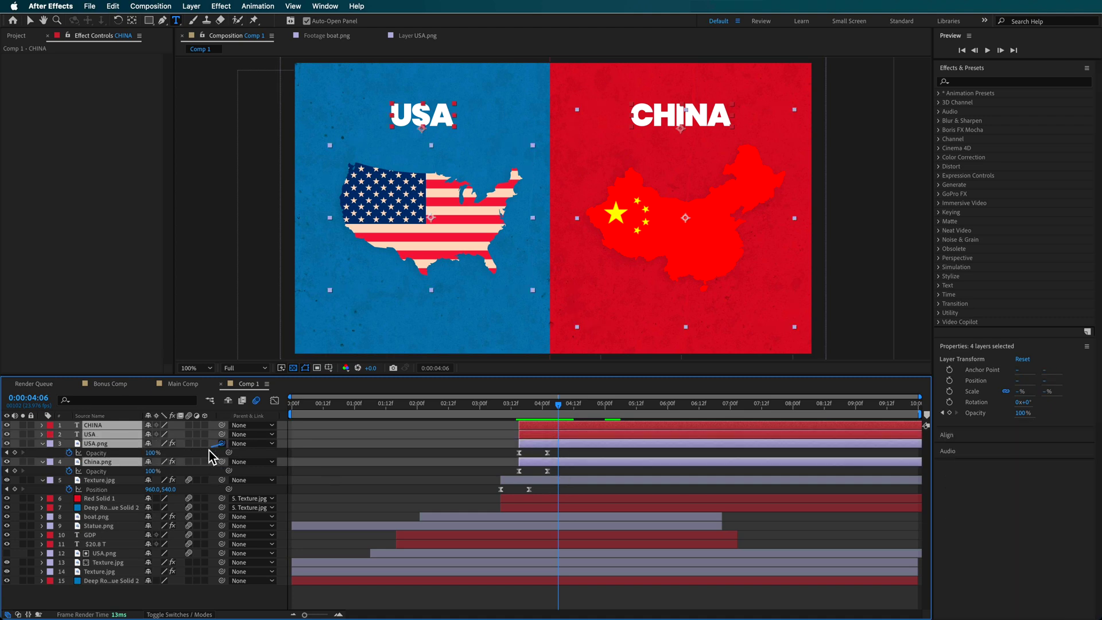
pyautogui.moveTo(213, 457); pyautogui.dragTo(123, 484)
pyautogui.moveTo(557, 409); pyautogui.dragTo(530, 426)
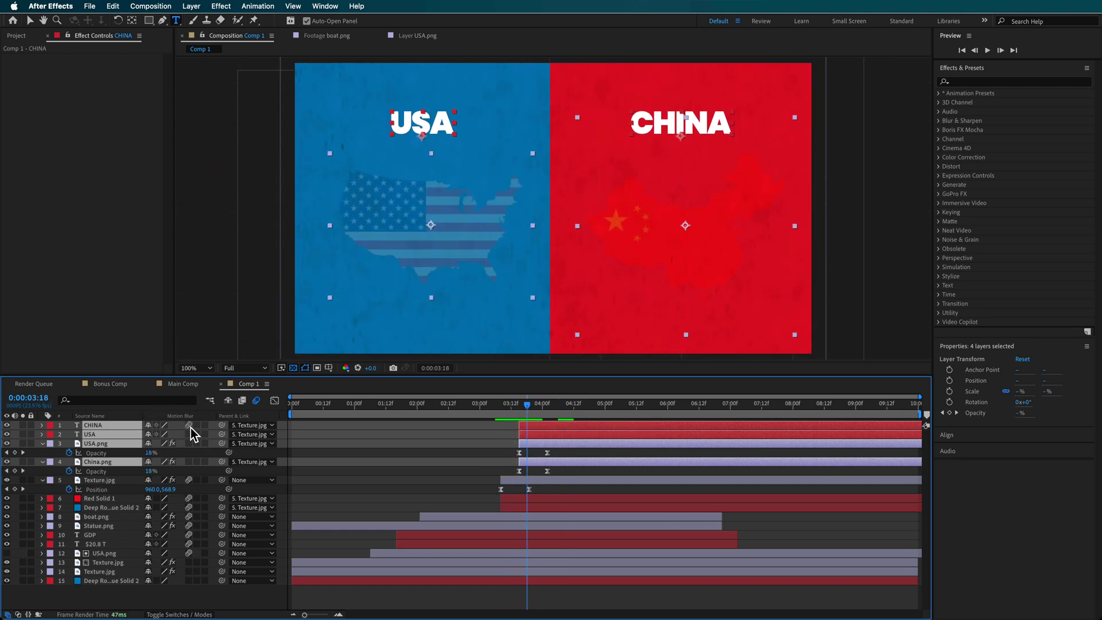
pyautogui.click(189, 428)
pyautogui.moveTo(543, 404); pyautogui.dragTo(509, 414)
# - Move the USA and CHINA title bars earlier to about 03:03 and preview from 02:18
pyautogui.click(539, 426)
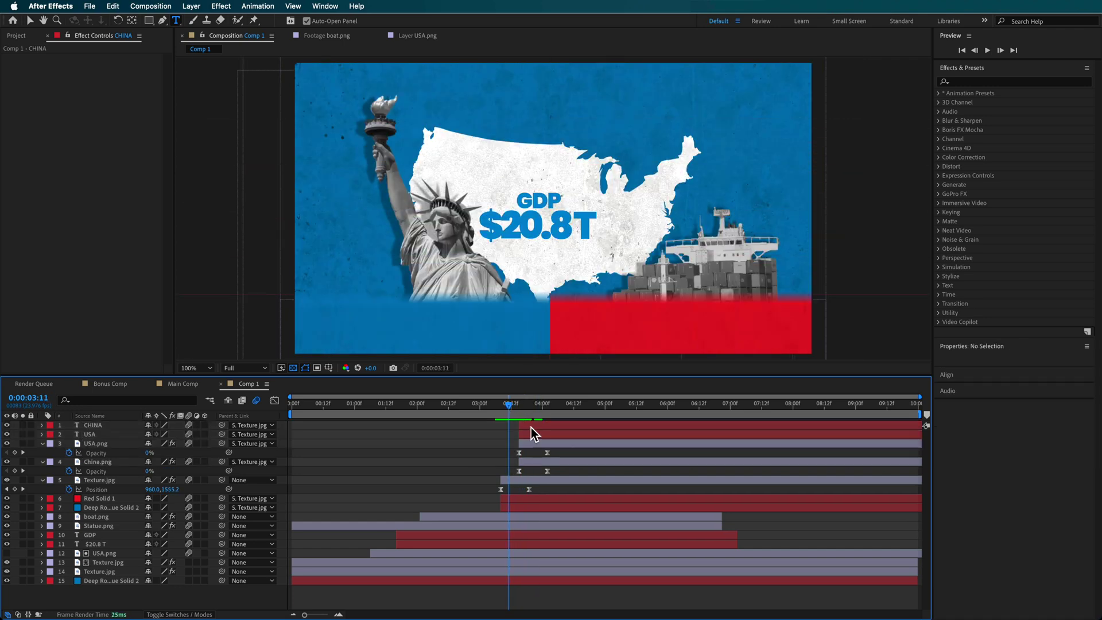
pyautogui.keyDown('shift'); pyautogui.click(532, 434); pyautogui.keyUp('shift')
pyautogui.moveTo(532, 436); pyautogui.dragTo(466, 420)
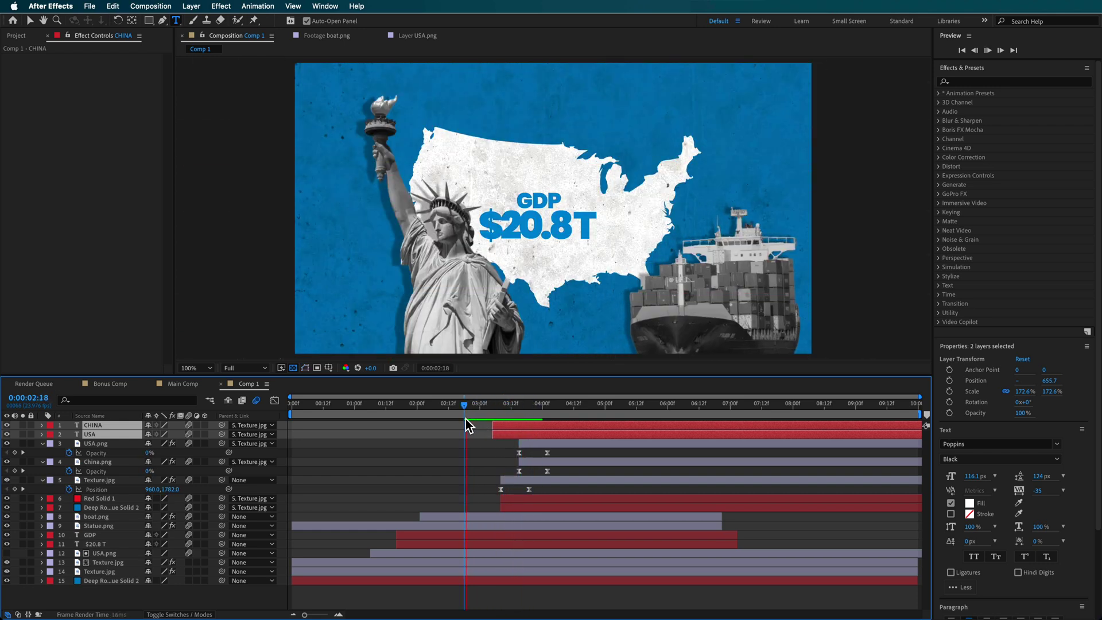
pyautogui.press('space')
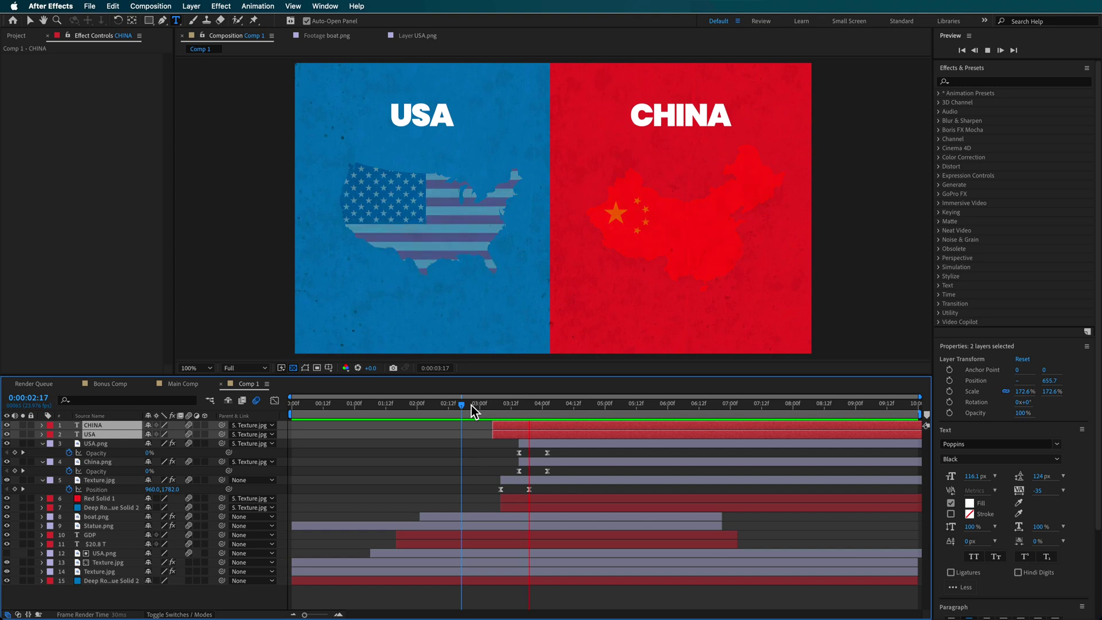
pyautogui.hotkey('ctrl', 'v')
# - Delete the extra statue copy, duplicate the lower Statue.png layer and move it to the top
pyautogui.moveTo(574, 406)
pyautogui.mouseDown()
pyautogui.moveTo(542, 408)
pyautogui.moveTo(587, 411)
pyautogui.moveTo(489, 404)
pyautogui.moveTo(590, 408)
pyautogui.mouseUp()
pyautogui.click(566, 424)
pyautogui.press('Delete')
pyautogui.click(312, 534)
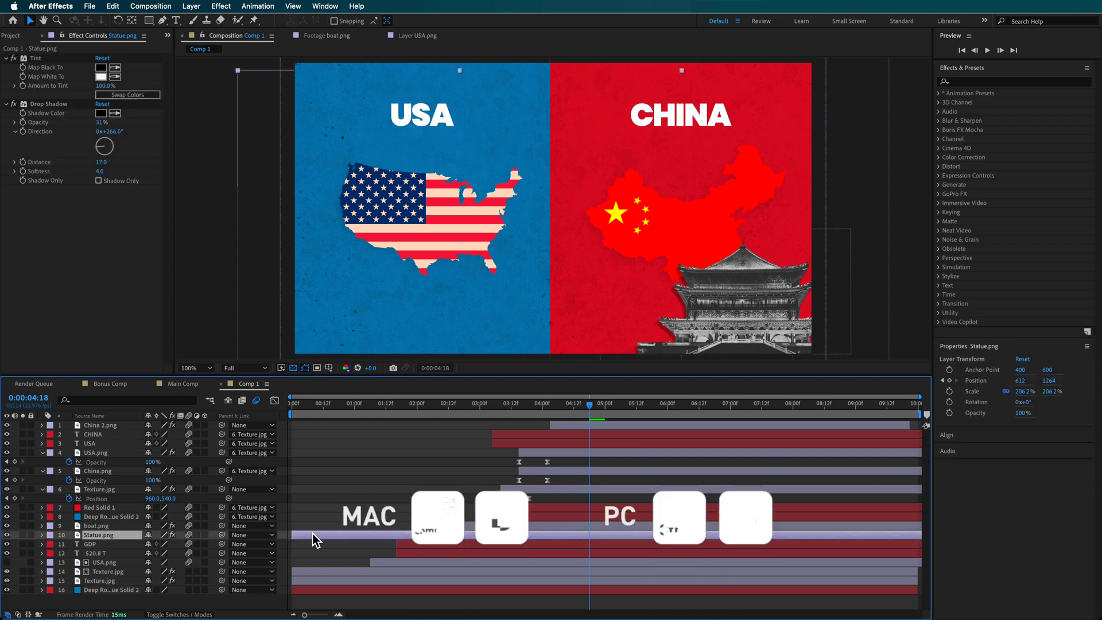
pyautogui.press('super+d')
pyautogui.press('v')
pyautogui.moveTo(85, 543); pyautogui.dragTo(107, 426)
# - Make the statue start around 04:00 with its final Position keyframe at 04:16
pyautogui.moveTo(338, 429); pyautogui.dragTo(611, 419)
pyautogui.press('u')
pyautogui.moveTo(684, 436); pyautogui.dragTo(617, 439)
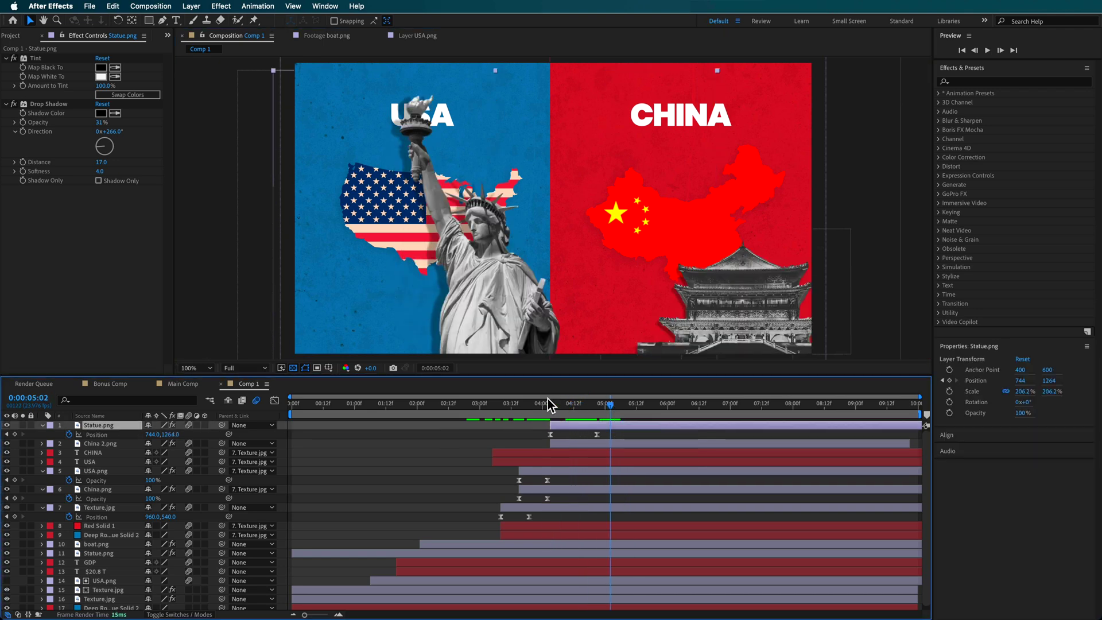
pyautogui.moveTo(598, 411); pyautogui.dragTo(525, 438)
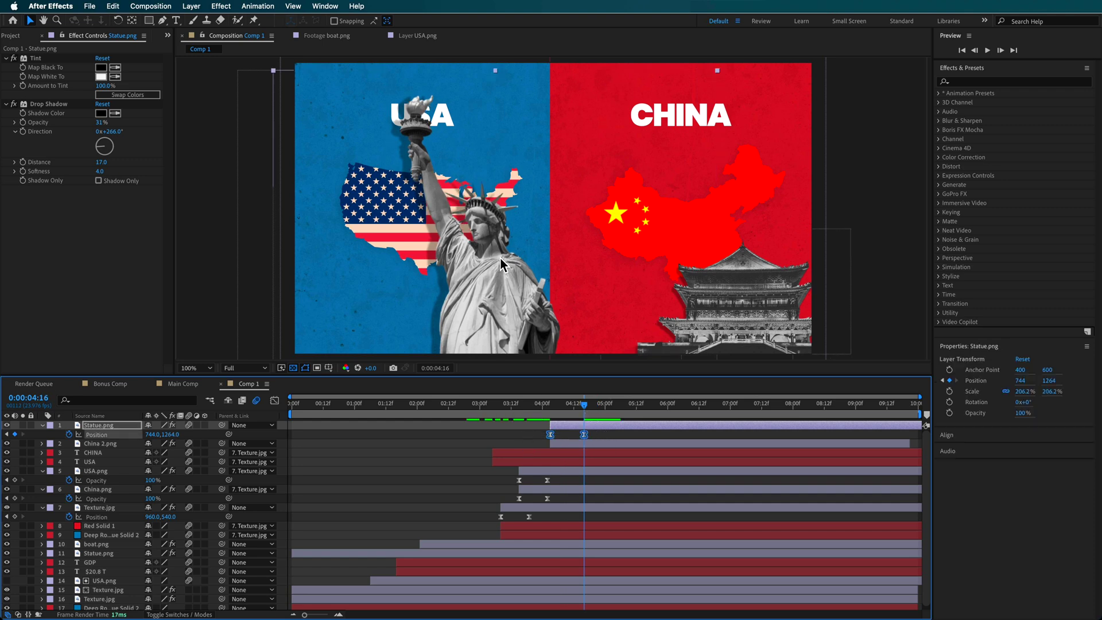
# - Place the statue at 109.2% beside the USA map and preview the animation from 03:14
pyautogui.moveTo(500, 257); pyautogui.dragTo(429, 251)
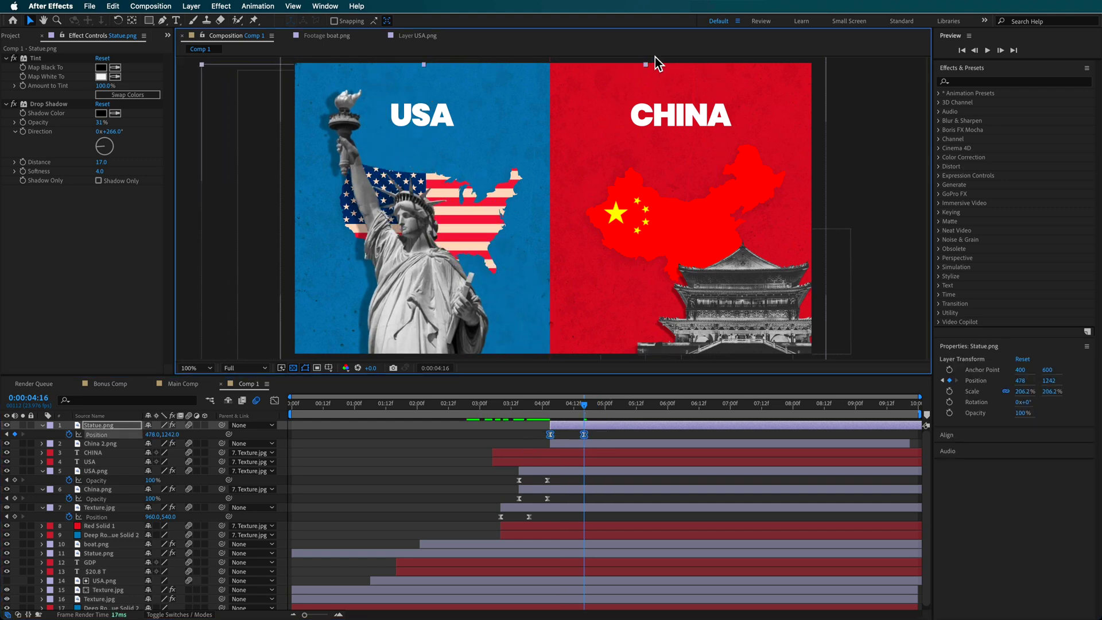
pyautogui.moveTo(644, 68); pyautogui.dragTo(541, 220)
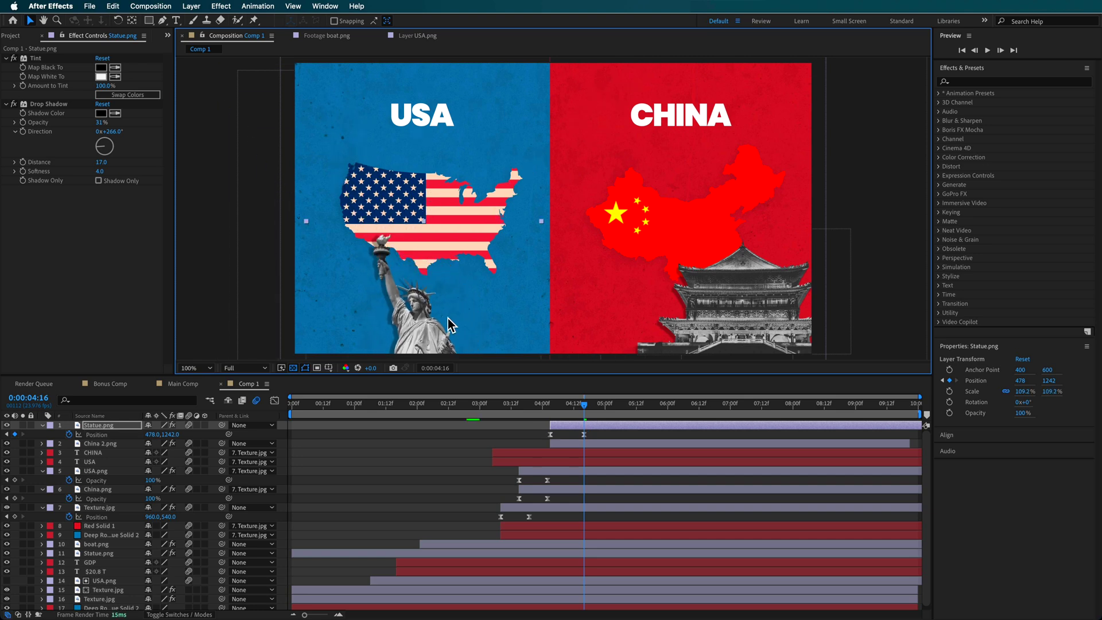
pyautogui.moveTo(447, 325); pyautogui.dragTo(392, 267)
pyautogui.moveTo(559, 404); pyautogui.dragTo(593, 428)
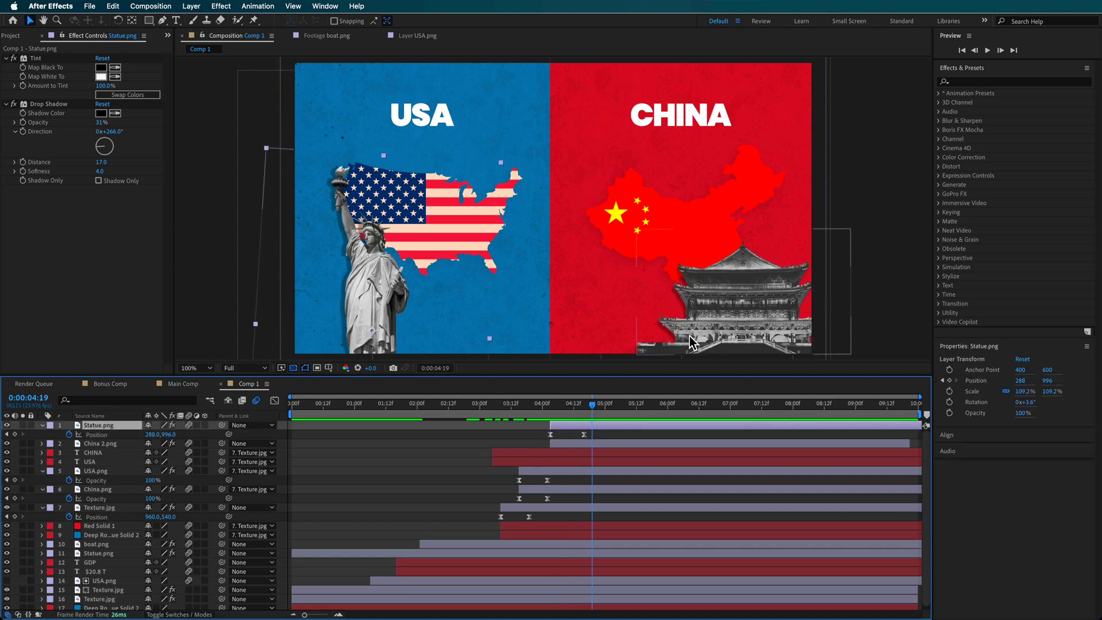
pyautogui.click(753, 317)
pyautogui.press('space')
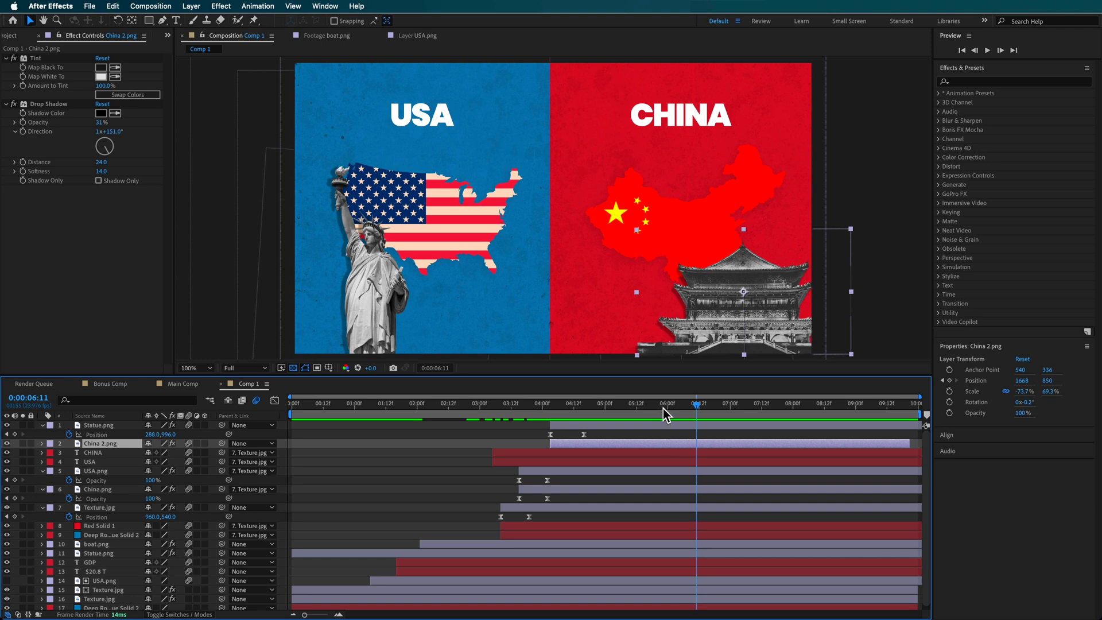
pyautogui.click(517, 414)
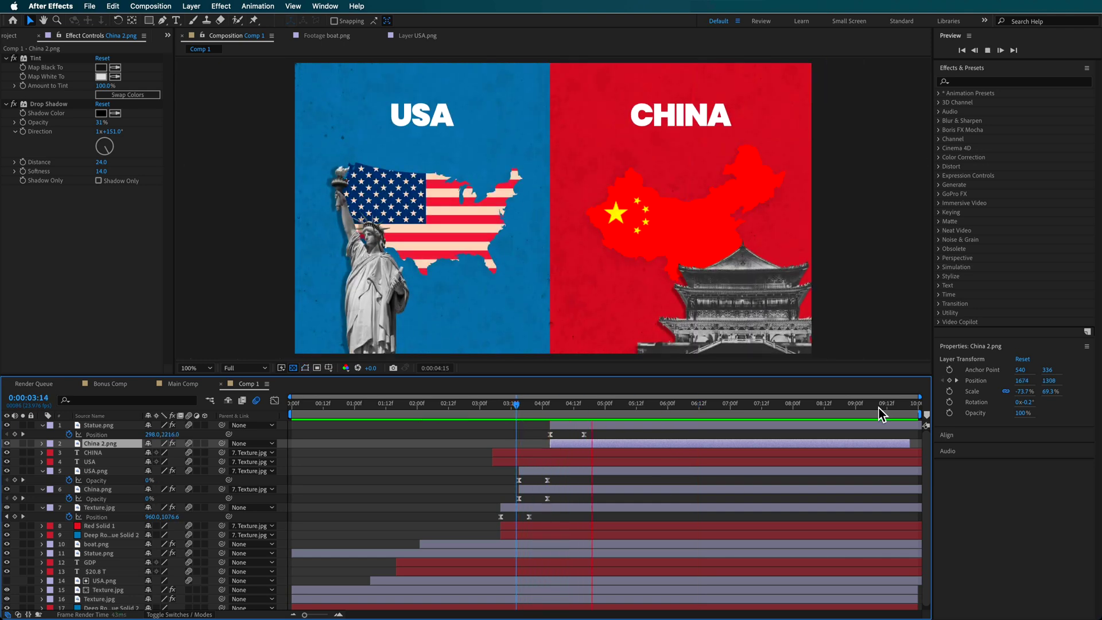